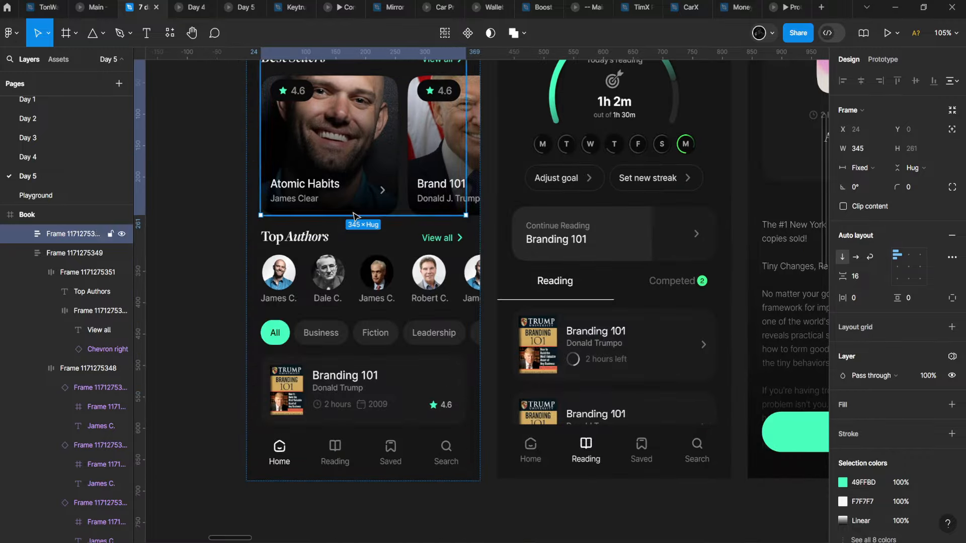
Examine the frames of the Explore Books content and select the Best Sellers card row
{"action": "left_click", "coordinate": [362, 266]}
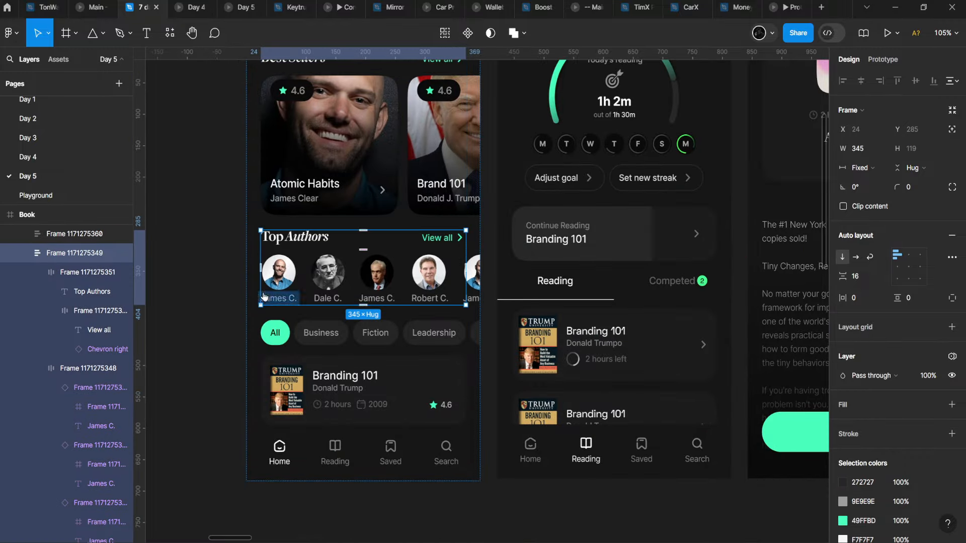
{"action": "scroll", "coordinate": [257, 278], "scroll_direction": "up", "scroll_amount": 2}
{"action": "left_click", "coordinate": [257, 278]}
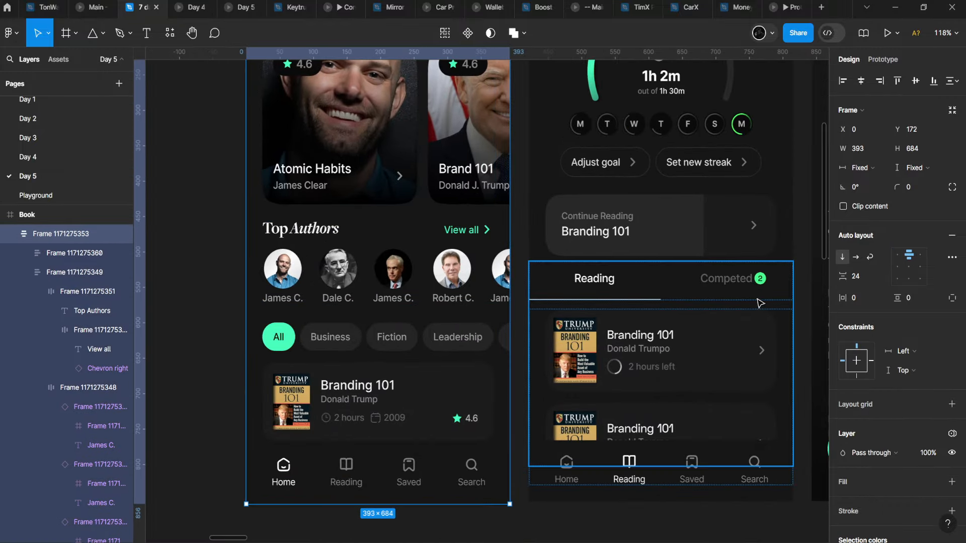
{"action": "scroll", "coordinate": [438, 224], "scroll_direction": "up", "scroll_amount": 3}
{"action": "scroll", "coordinate": [322, 229], "scroll_direction": "up", "scroll_amount": 4}
{"action": "scroll", "coordinate": [202, 183], "scroll_direction": "down", "scroll_amount": 4}
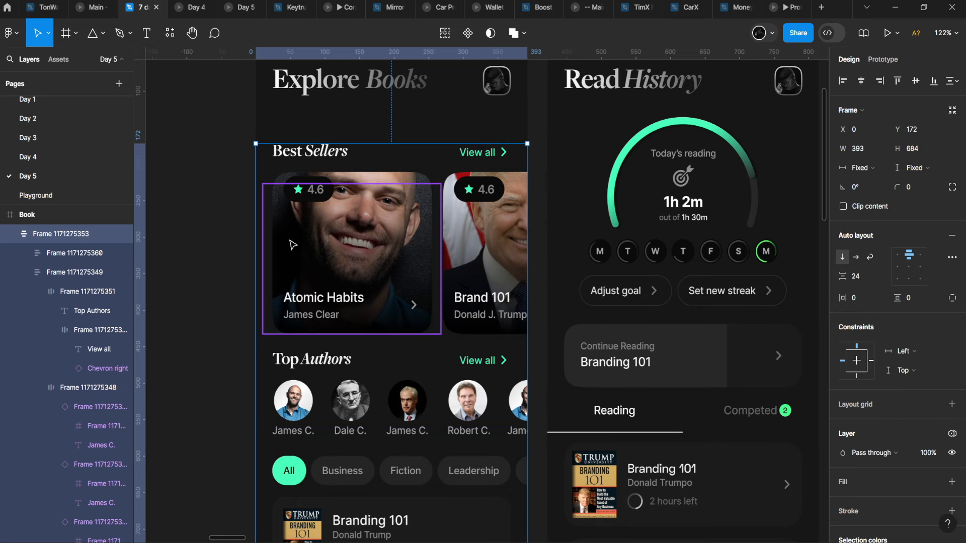
{"action": "double_click", "coordinate": [395, 269]}
{"action": "left_click", "coordinate": [325, 136]}
{"action": "left_click", "coordinate": [346, 205]}
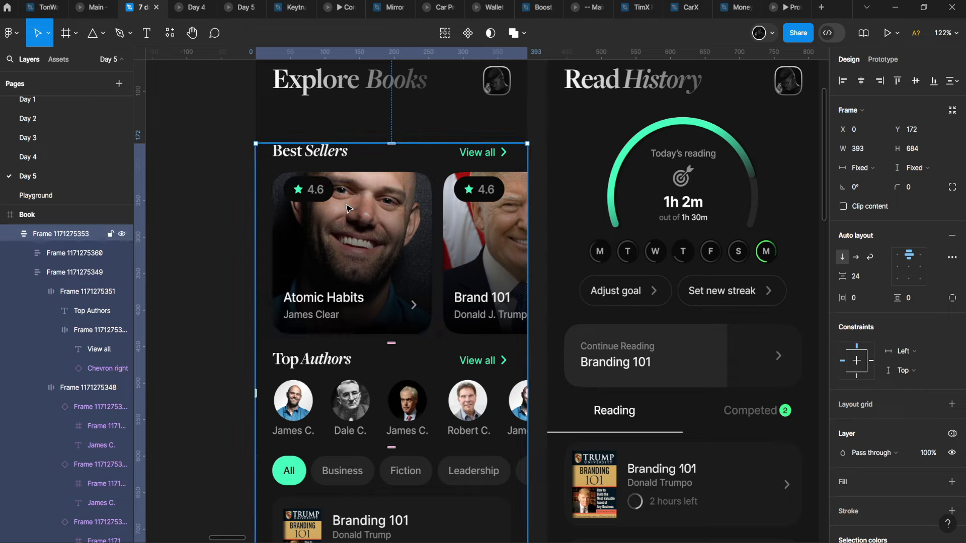
{"action": "double_click", "coordinate": [348, 207]}
{"action": "double_click", "coordinate": [348, 207]}
Preview the Explore Books screen as a prototype and return to the design file
{"action": "left_click", "coordinate": [194, 7]}
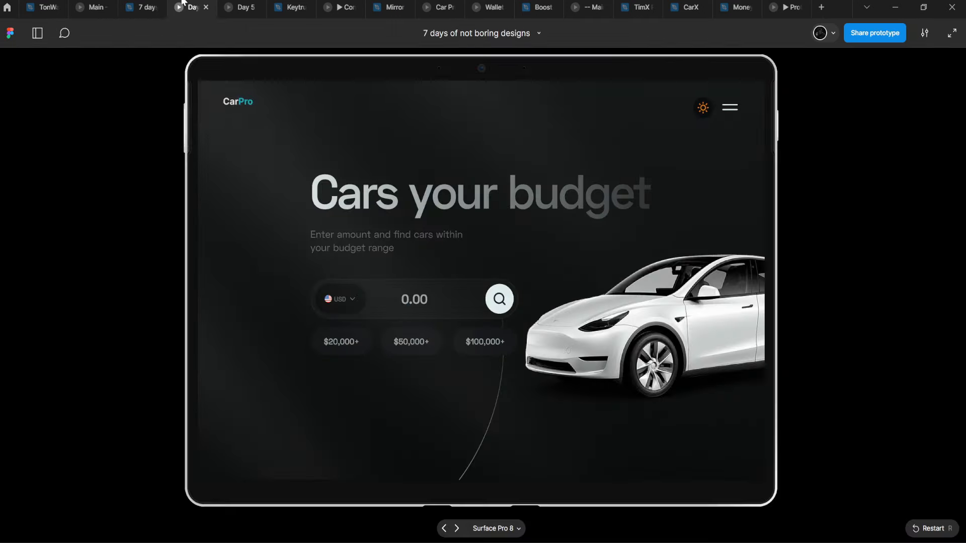
{"action": "left_click", "coordinate": [140, 7]}
{"action": "left_click", "coordinate": [887, 32]}
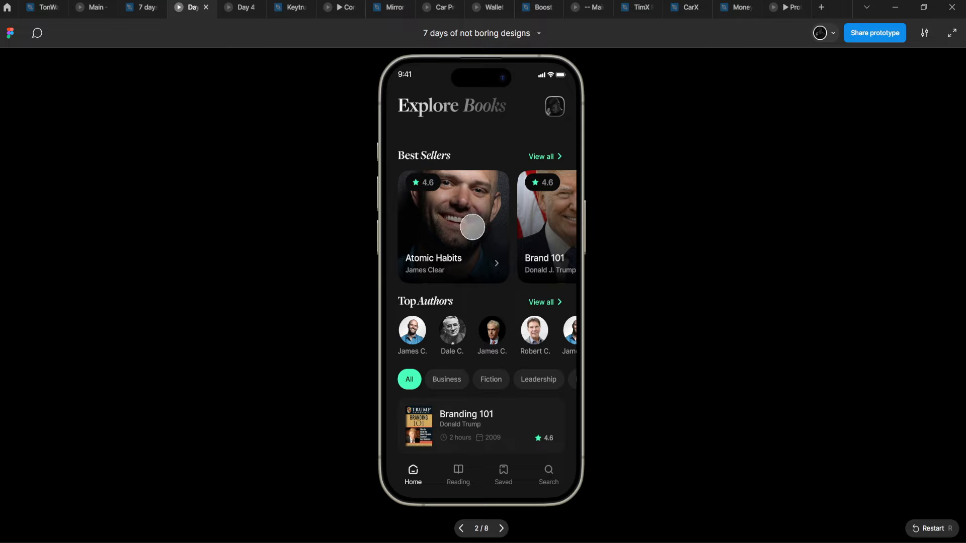
{"action": "left_click", "coordinate": [147, 7]}
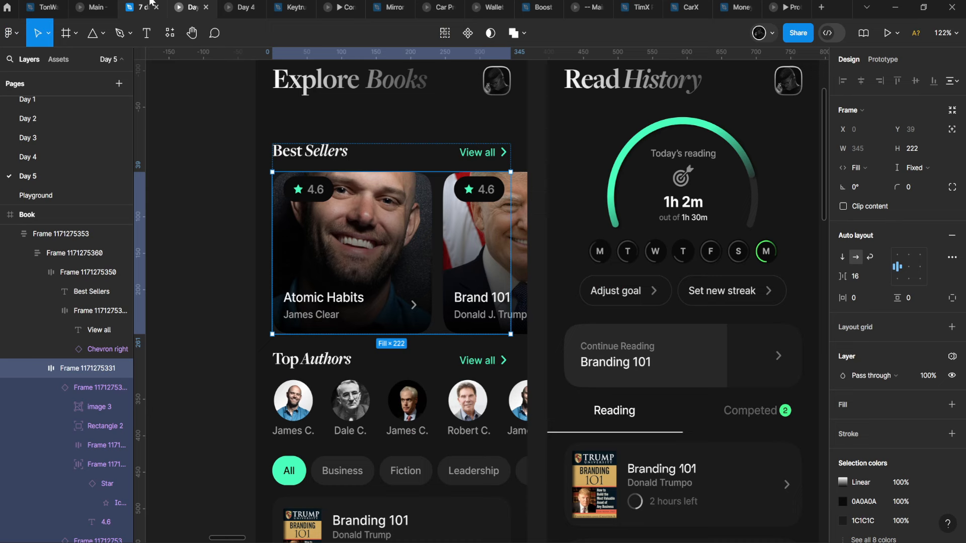
Inspect the Best Sellers section's card row and heading row frames and their auto layout settings
{"action": "double_click", "coordinate": [351, 247]}
{"action": "left_click", "coordinate": [307, 116]}
{"action": "left_click", "coordinate": [356, 214]}
{"action": "double_click", "coordinate": [358, 213]}
{"action": "double_click", "coordinate": [358, 214]}
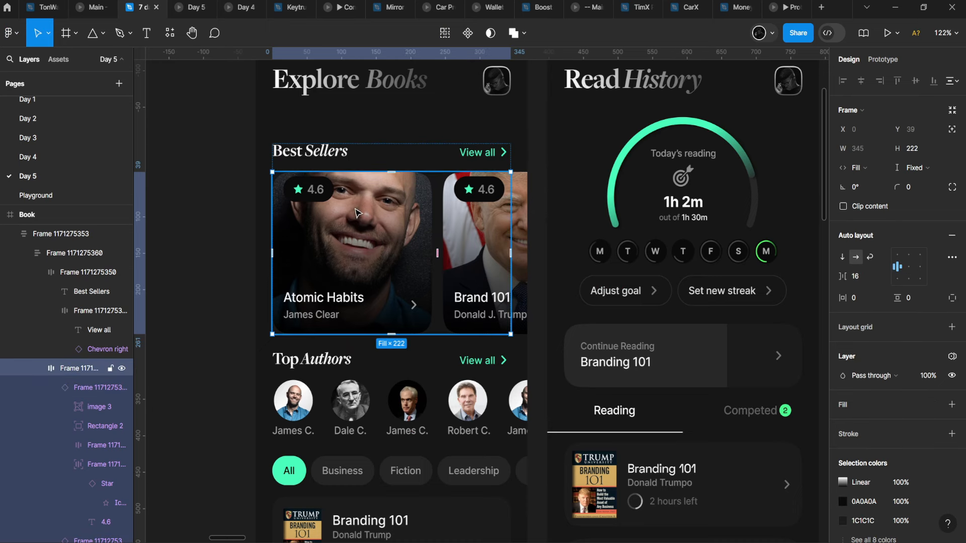
{"action": "double_click", "coordinate": [356, 213]}
{"action": "left_click", "coordinate": [452, 226]}
{"action": "left_click", "coordinate": [413, 219]}
{"action": "left_click", "coordinate": [405, 157]}
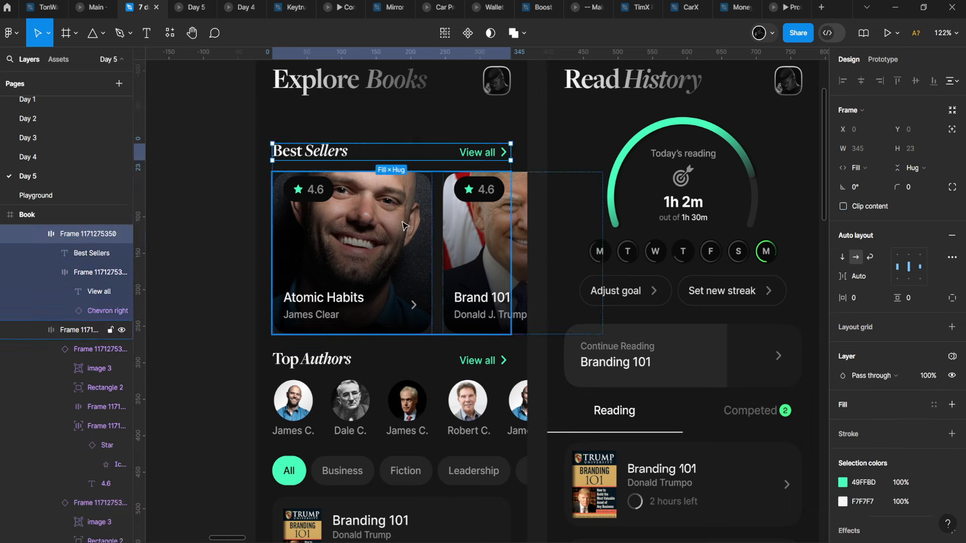
Try widening the Best Sellers card row to 546 px and bring it back to filling its container
{"action": "left_click", "coordinate": [404, 226]}
{"action": "left_click_drag", "start_coordinate": [511, 211], "coordinate": [650, 207]}
{"action": "left_click", "coordinate": [858, 168]}
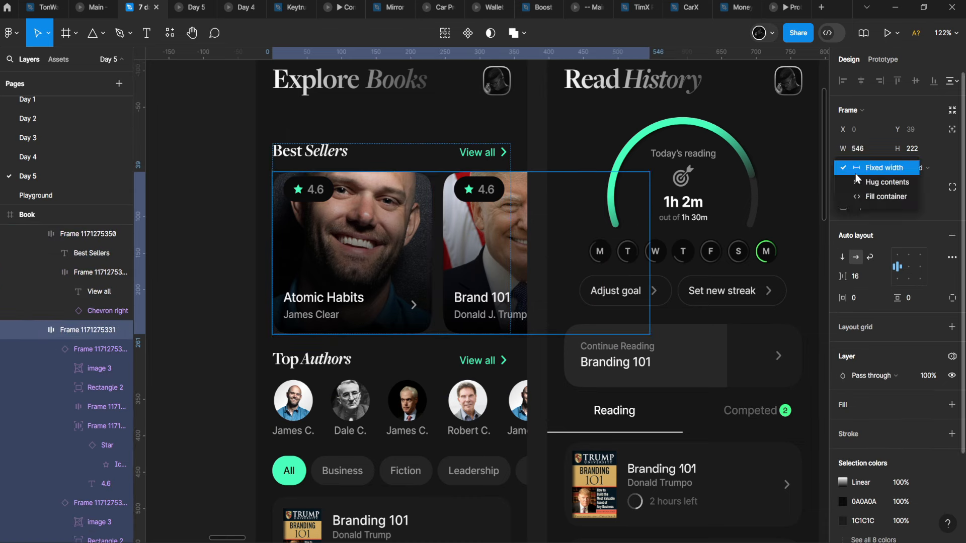
{"action": "left_click", "coordinate": [650, 212]}
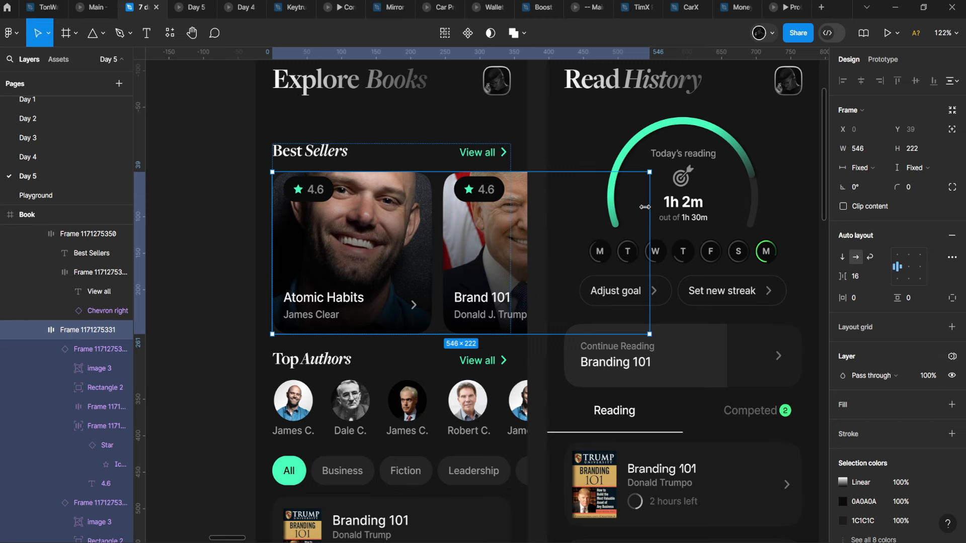
{"action": "left_click_drag", "start_coordinate": [645, 206], "coordinate": [512, 189]}
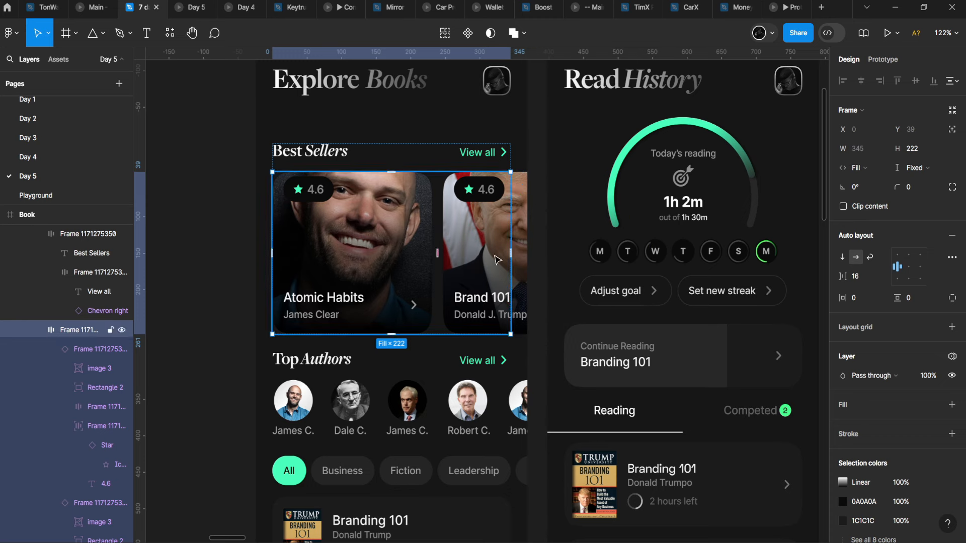
Set the Best Sellers card row's scroll overflow to horizontal
{"action": "left_click", "coordinate": [878, 60]}
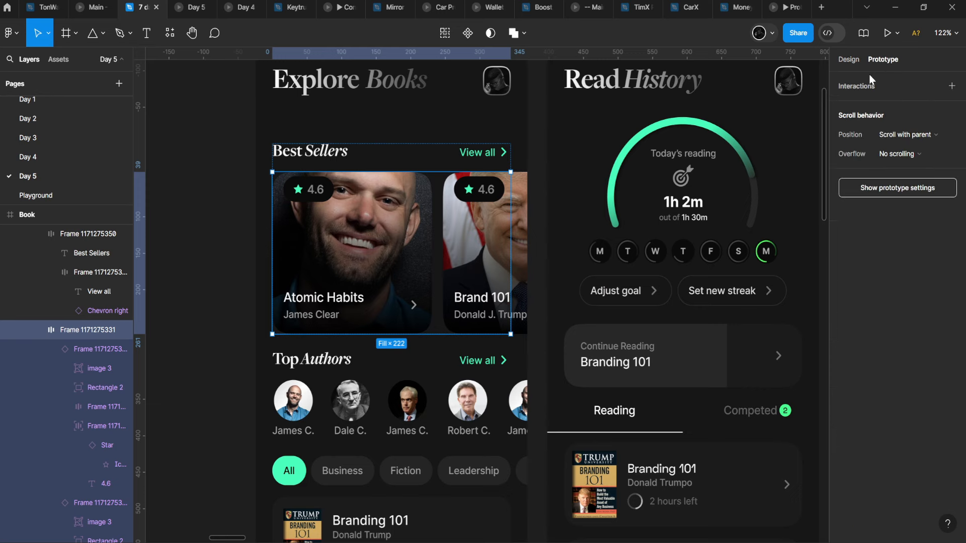
{"action": "left_click", "coordinate": [880, 133]}
{"action": "left_click", "coordinate": [848, 150]}
{"action": "left_click", "coordinate": [898, 154]}
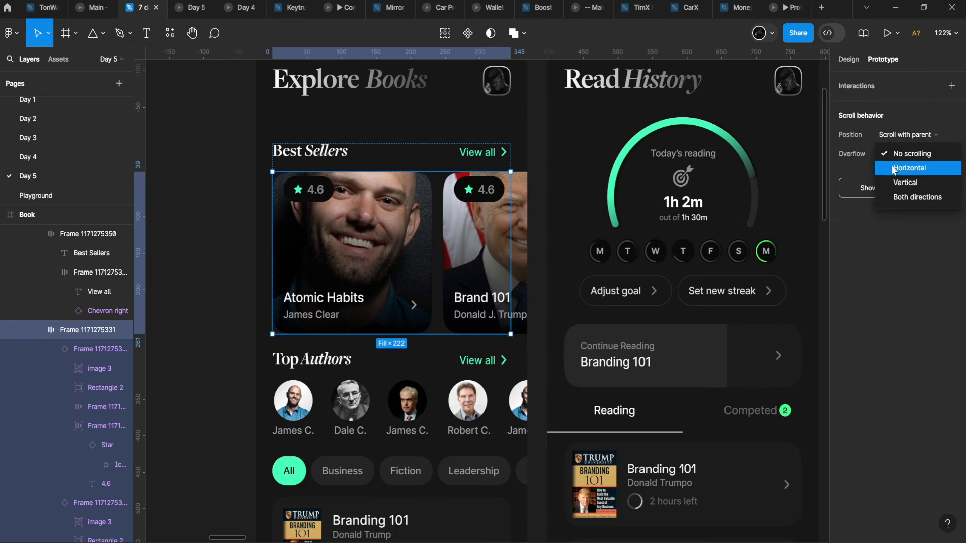
{"action": "left_click", "coordinate": [891, 166]}
Test the sideways scrolling of the Best Sellers cards in the prototype preview and return to the design file
{"action": "key", "text": "ctrl+alt+Return"}
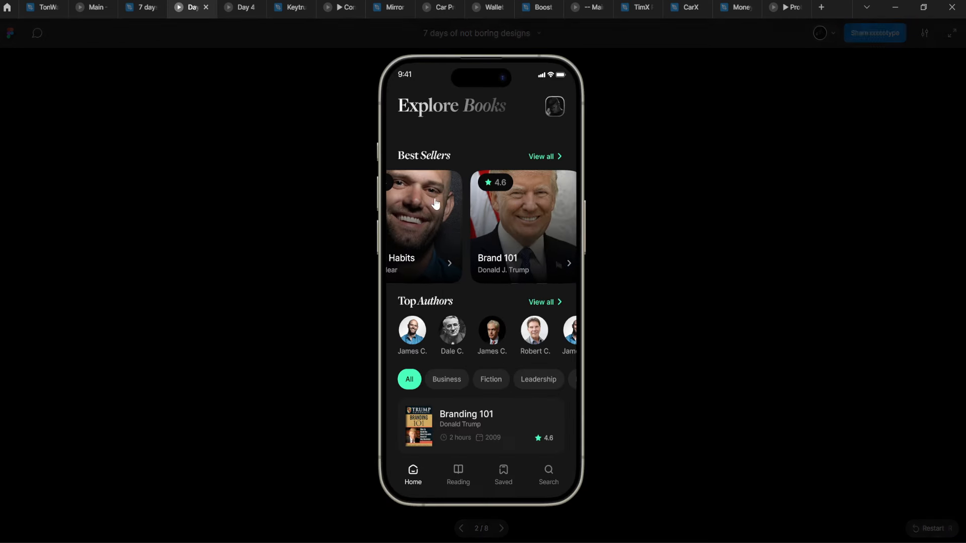
{"action": "left_click_drag", "start_coordinate": [474, 208], "coordinate": [504, 215]}
{"action": "left_click", "coordinate": [143, 7]}
Set the scroll overflow of the Top Authors avatar row to horizontal
{"action": "scroll", "coordinate": [331, 365], "scroll_direction": "down", "scroll_amount": 3}
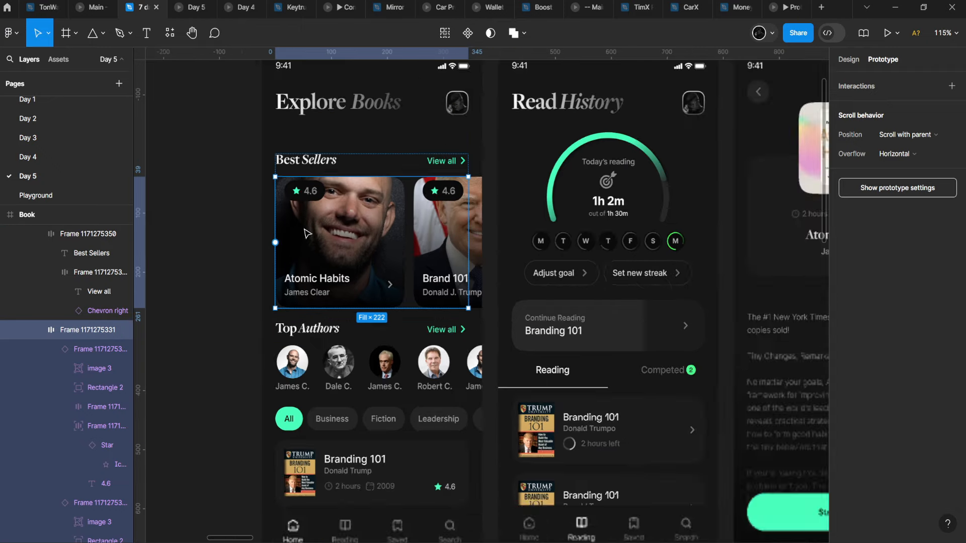
{"action": "left_click", "coordinate": [331, 366]}
{"action": "double_click", "coordinate": [338, 375]}
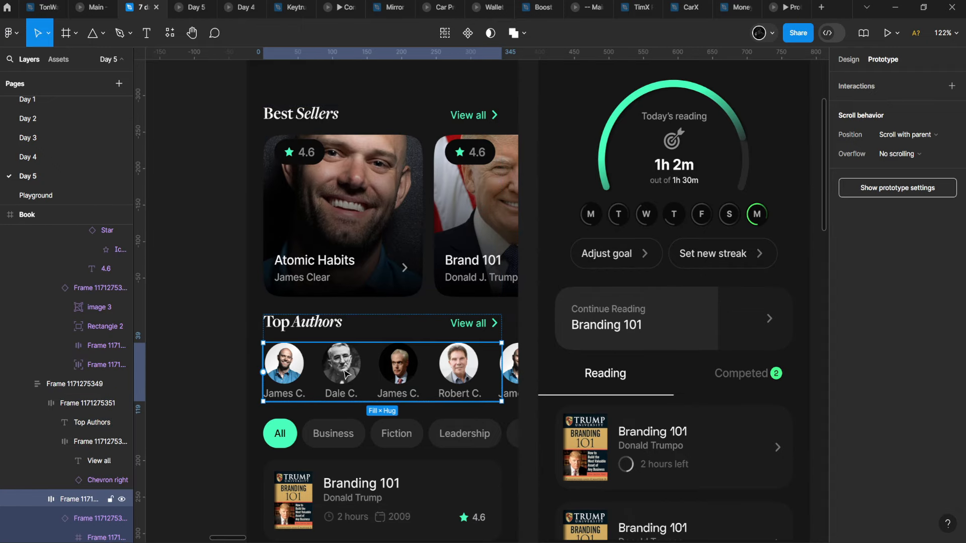
{"action": "double_click", "coordinate": [358, 362]}
{"action": "key", "text": "ctrl+a"}
{"action": "left_click", "coordinate": [445, 423]}
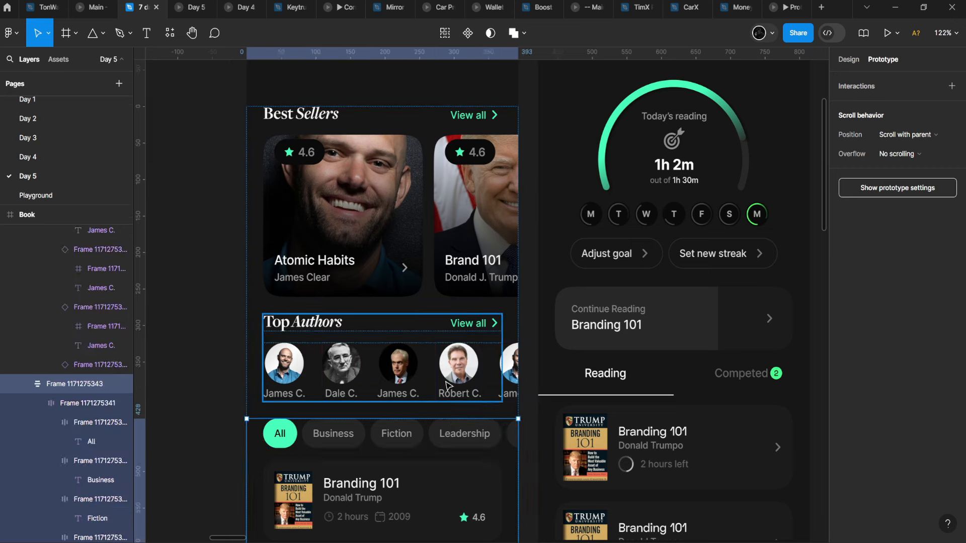
{"action": "left_click", "coordinate": [446, 386]}
{"action": "double_click", "coordinate": [445, 385]}
{"action": "mouse_move", "coordinate": [507, 356]}
{"action": "left_mouse_down"}
{"action": "mouse_move", "coordinate": [480, 349]}
{"action": "mouse_move", "coordinate": [508, 350]}
{"action": "left_mouse_up"}
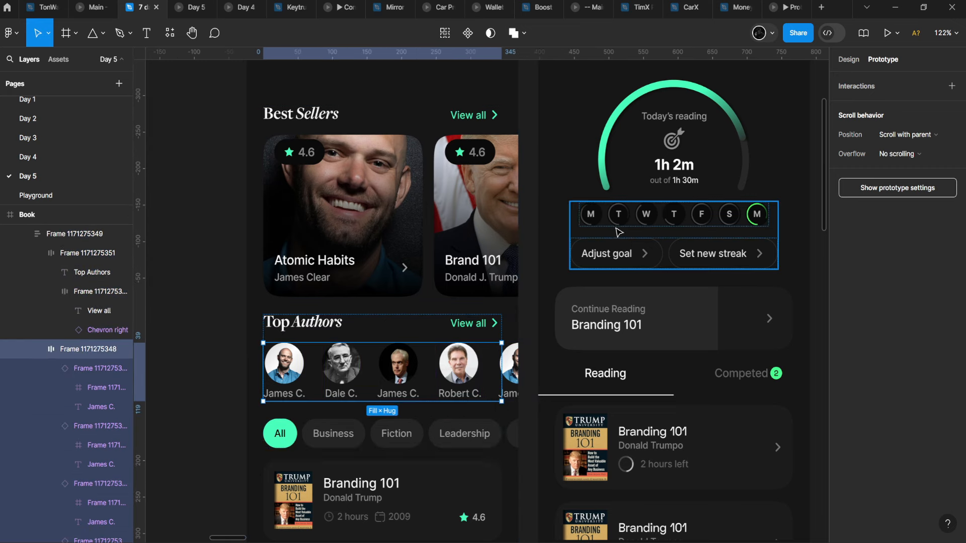
{"action": "scroll", "coordinate": [327, 443], "scroll_direction": "up", "scroll_amount": 2}
{"action": "left_click", "coordinate": [913, 153]}
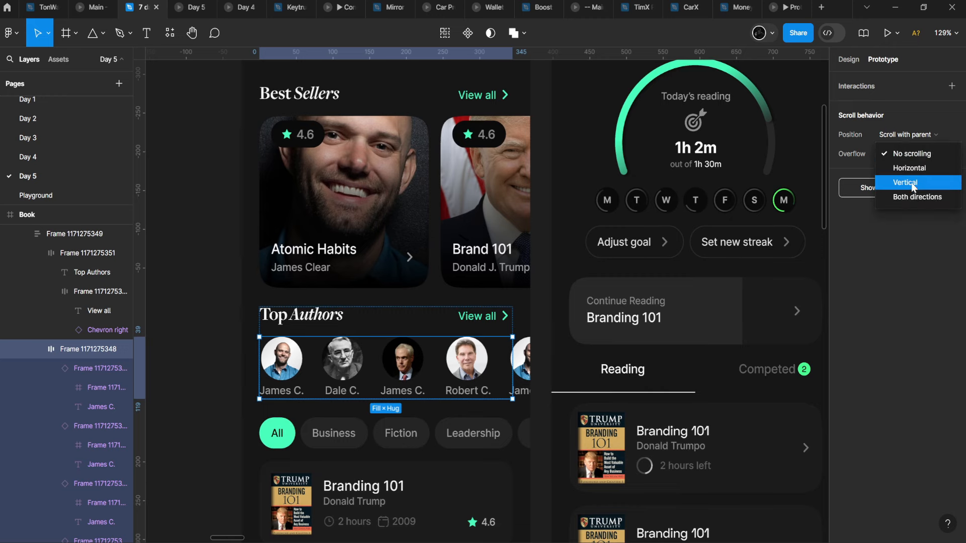
{"action": "left_click", "coordinate": [909, 168]}
Test the Top Authors row's sideways scrolling and the page's vertical scrolling in the prototype preview, and return to the design file
{"action": "key", "text": "ctrl+alt+Return"}
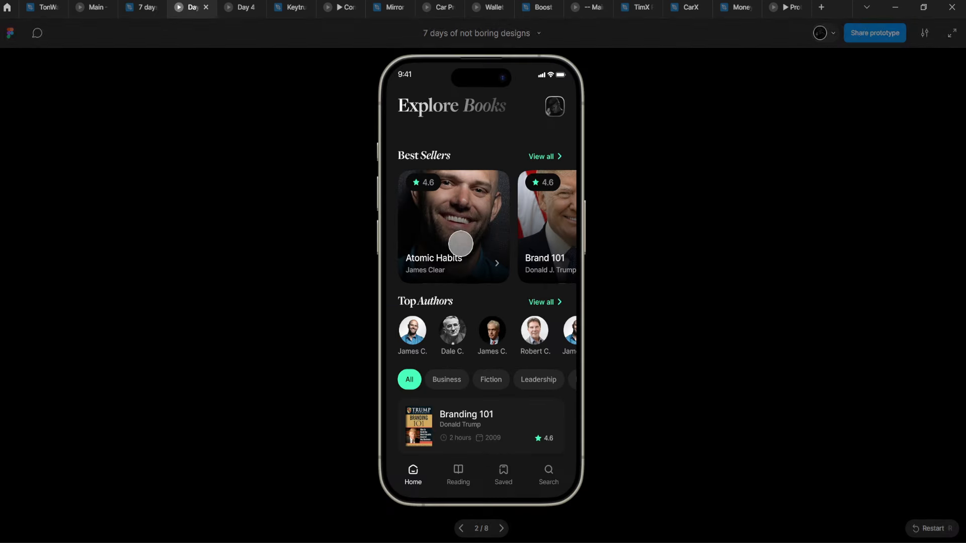
{"action": "left_click_drag", "start_coordinate": [468, 340], "coordinate": [593, 344]}
{"action": "left_click_drag", "start_coordinate": [498, 340], "coordinate": [657, 352]}
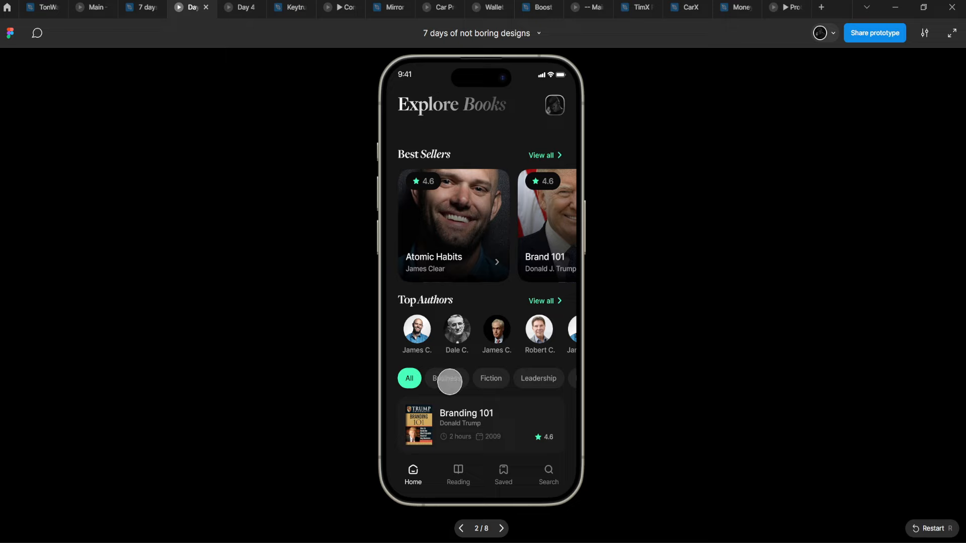
{"action": "left_click_drag", "start_coordinate": [454, 339], "coordinate": [455, 254]}
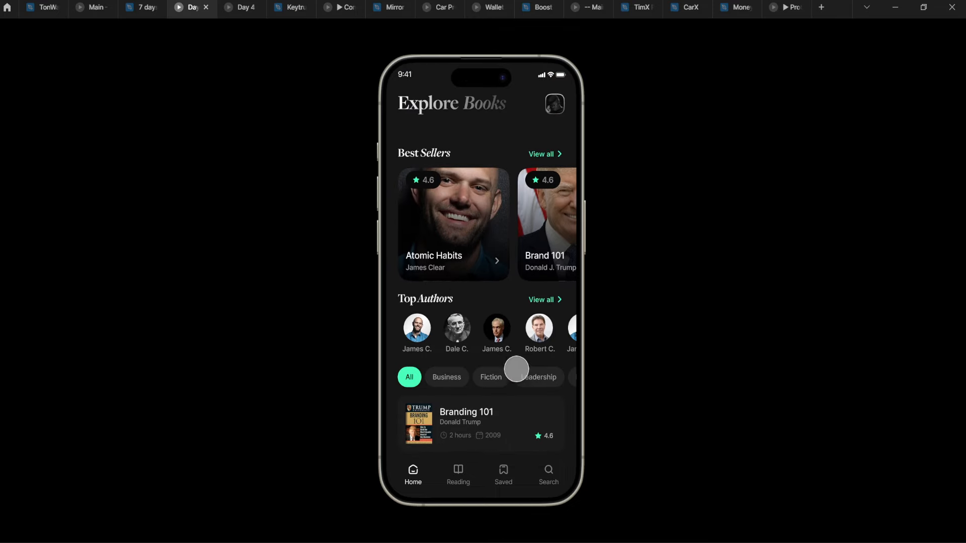
{"action": "left_click_drag", "start_coordinate": [520, 420], "coordinate": [379, 370]}
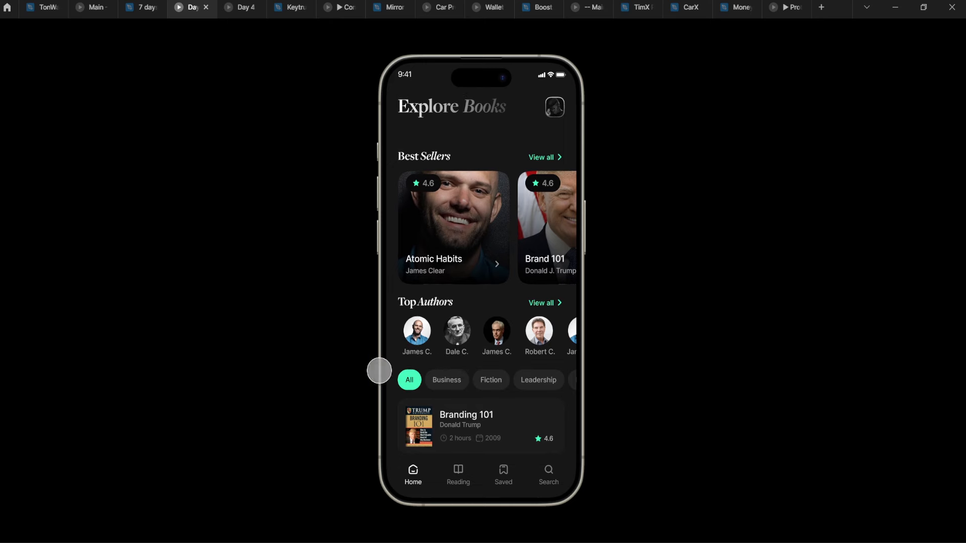
{"action": "left_click_drag", "start_coordinate": [463, 293], "coordinate": [459, 193]}
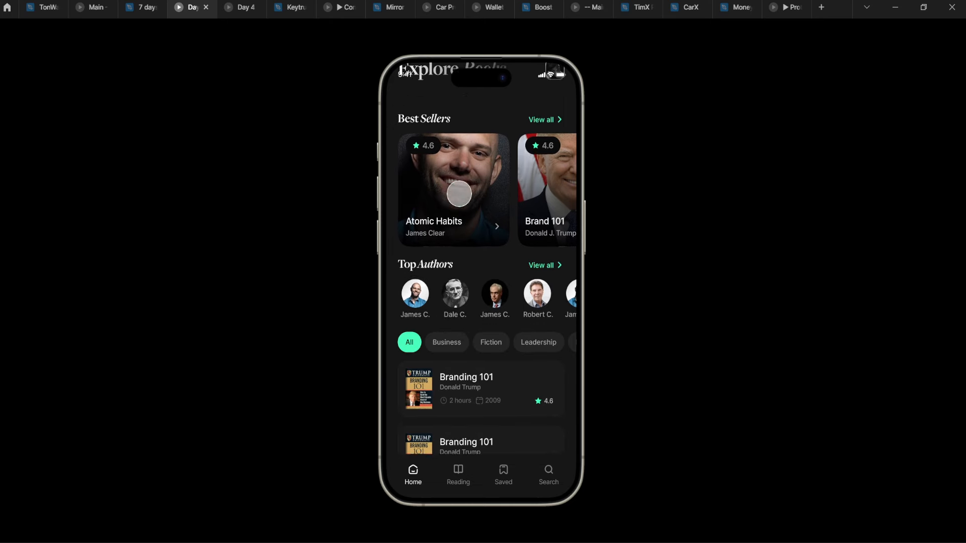
{"action": "left_click", "coordinate": [144, 7]}
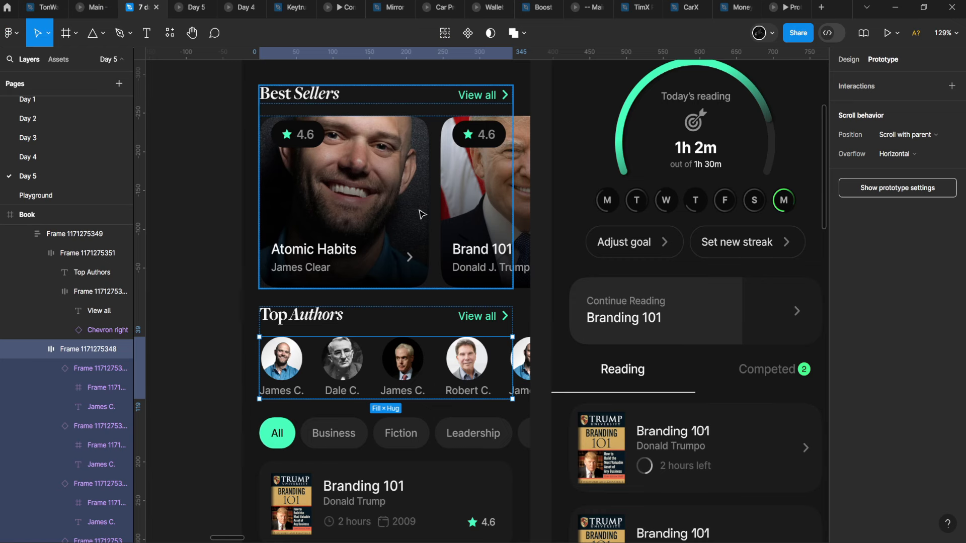
Select the Atomic Habits card in the Best Sellers row and go to its main component
{"action": "left_click_drag", "start_coordinate": [300, 143], "coordinate": [368, 278]}
{"action": "scroll", "coordinate": [403, 266], "scroll_direction": "up", "scroll_amount": 2}
{"action": "triple_click", "coordinate": [368, 278]}
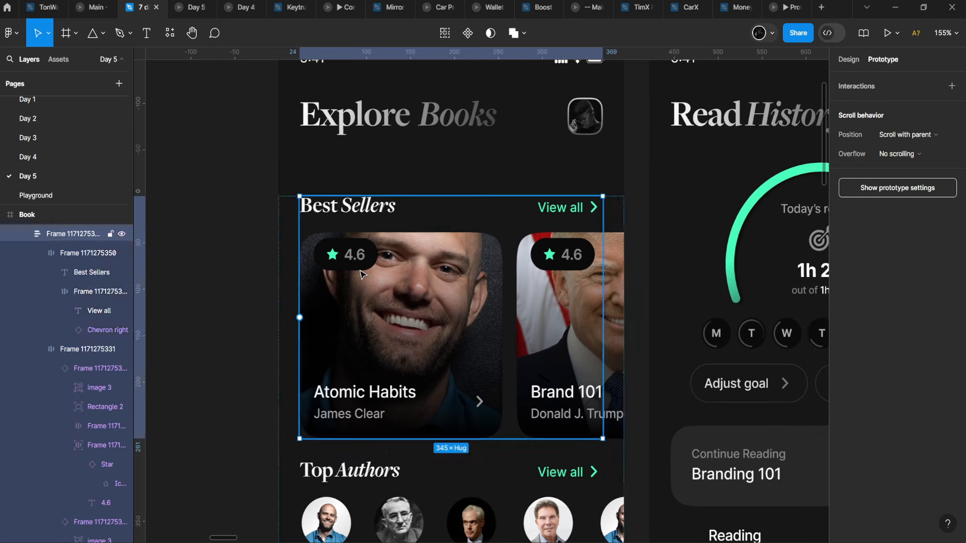
{"action": "double_click", "coordinate": [409, 323]}
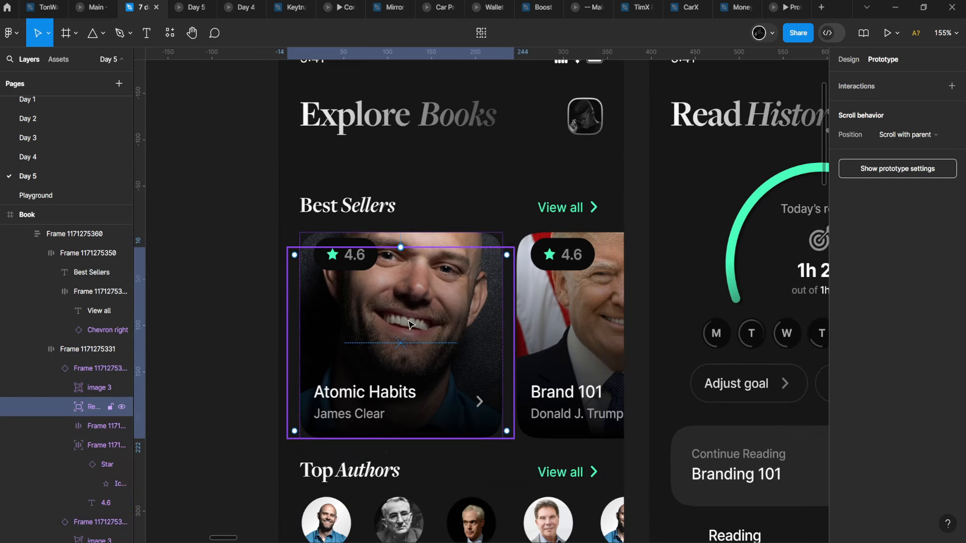
{"action": "key", "text": "ctrl+z"}
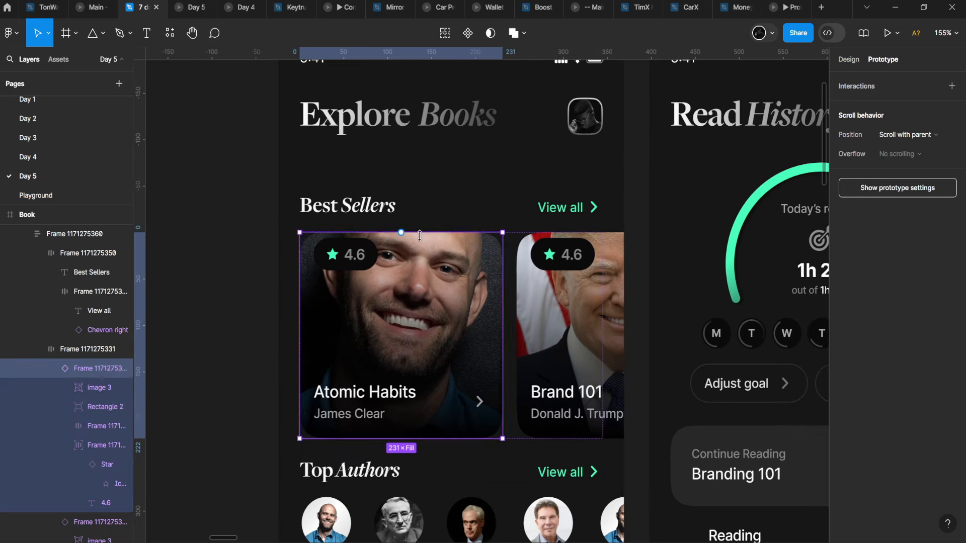
{"action": "right_click", "coordinate": [416, 289]}
{"action": "left_click", "coordinate": [478, 383]}
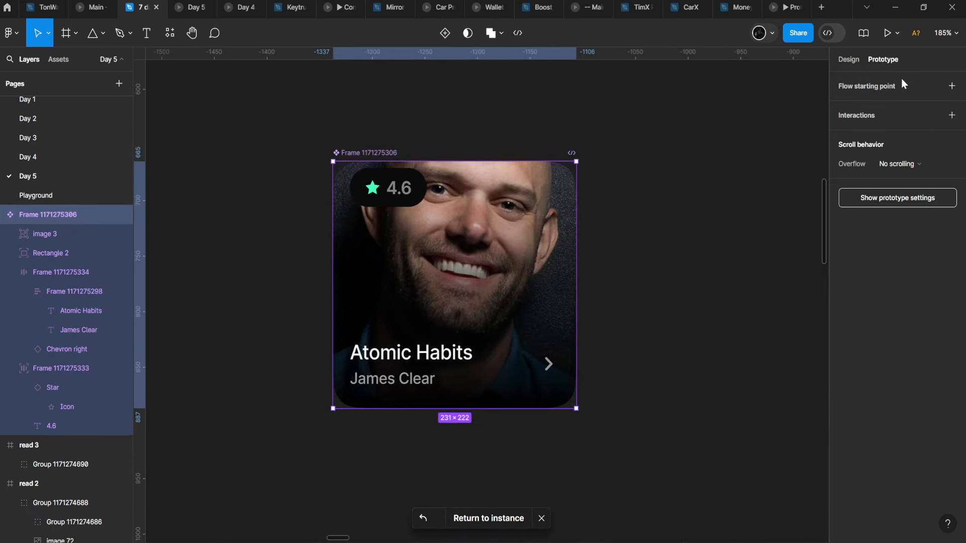
Try centre-left alignment on the card component's auto layout and restore bottom alignment with Auto spacing
{"action": "left_click", "coordinate": [849, 59]}
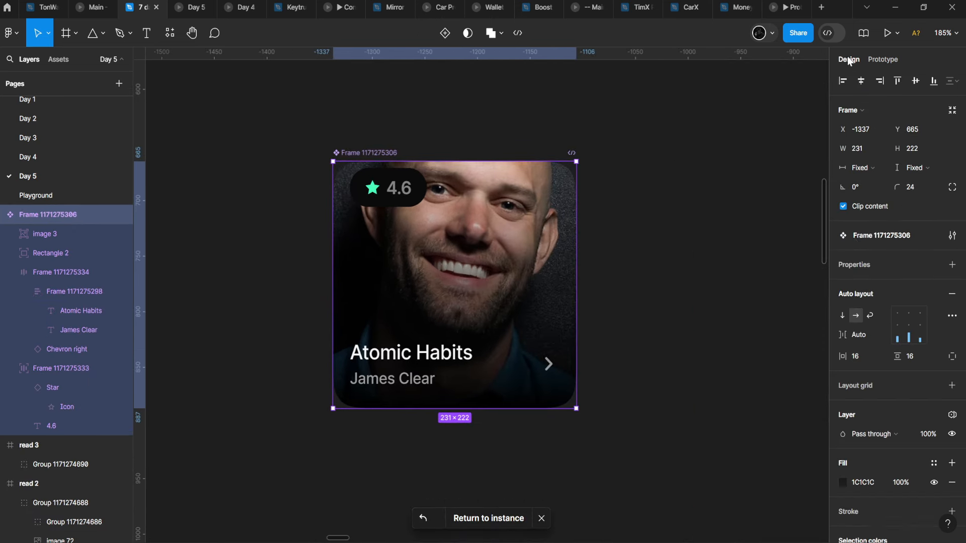
{"action": "left_click", "coordinate": [896, 324]}
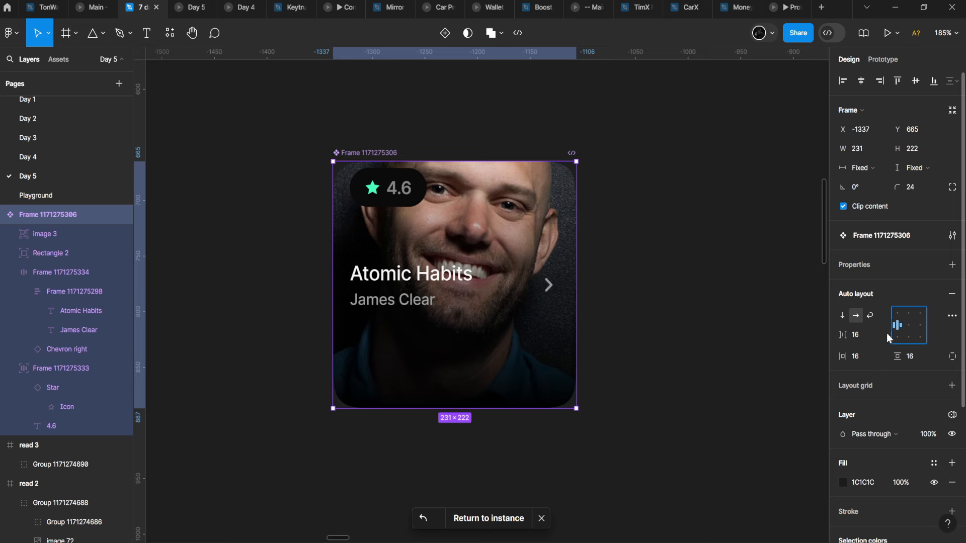
{"action": "double_click", "coordinate": [890, 334]}
Inspect the title row and the gradient rectangle inside the card component, ending with the whole component selected
{"action": "double_click", "coordinate": [445, 373]}
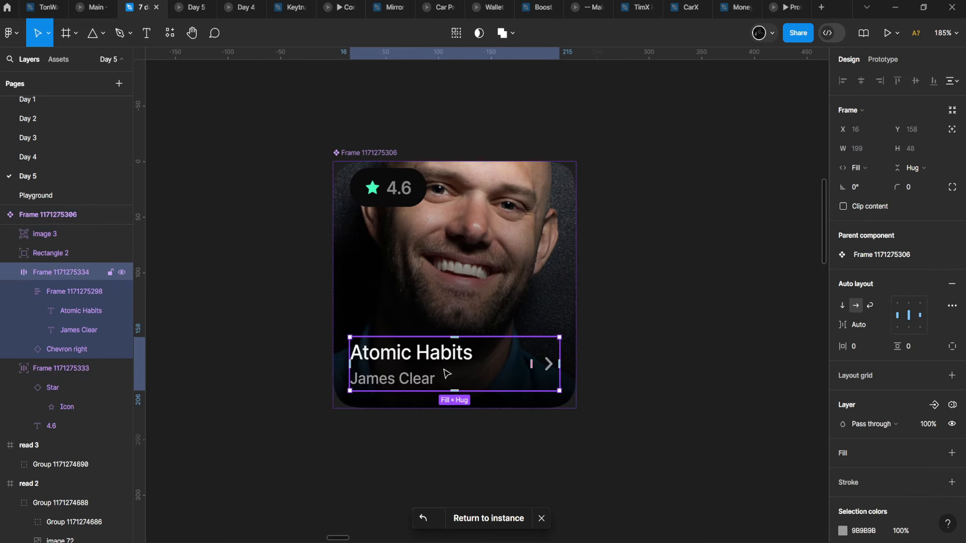
{"action": "left_click", "coordinate": [466, 305]}
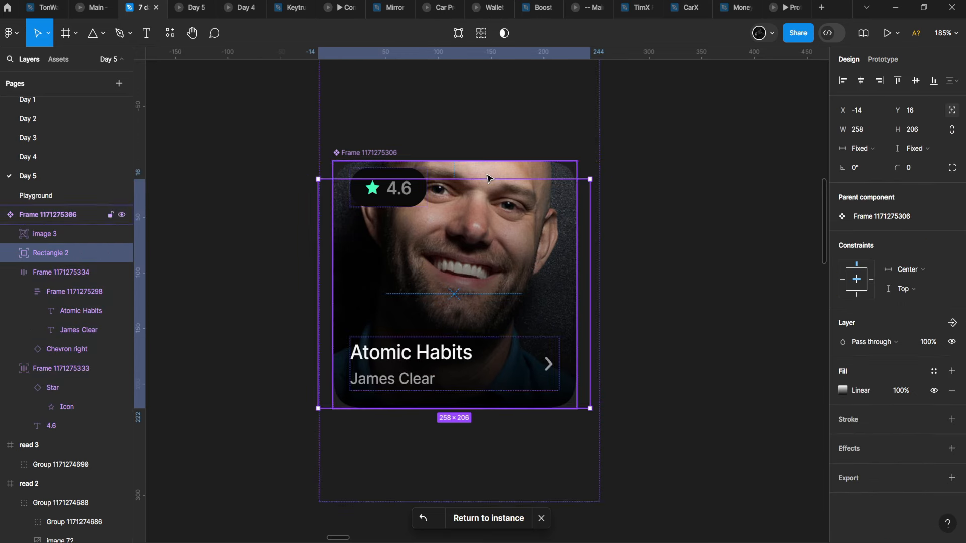
{"action": "key", "text": "Escape"}
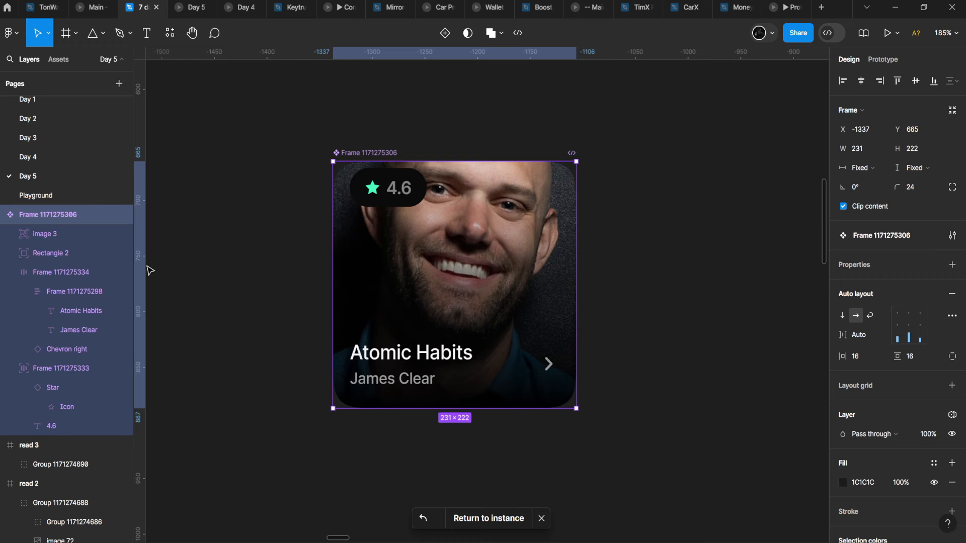
Inspect the layers inside the card component: the rating badge, gradient rectangle, portrait image and title row
{"action": "left_click", "coordinate": [413, 377]}
{"action": "left_click", "coordinate": [401, 204]}
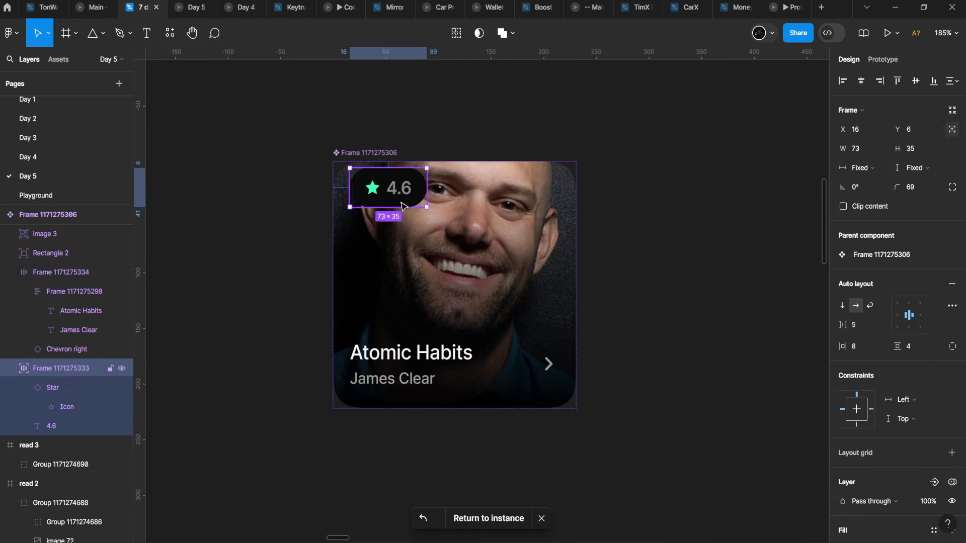
{"action": "double_click", "coordinate": [432, 265]}
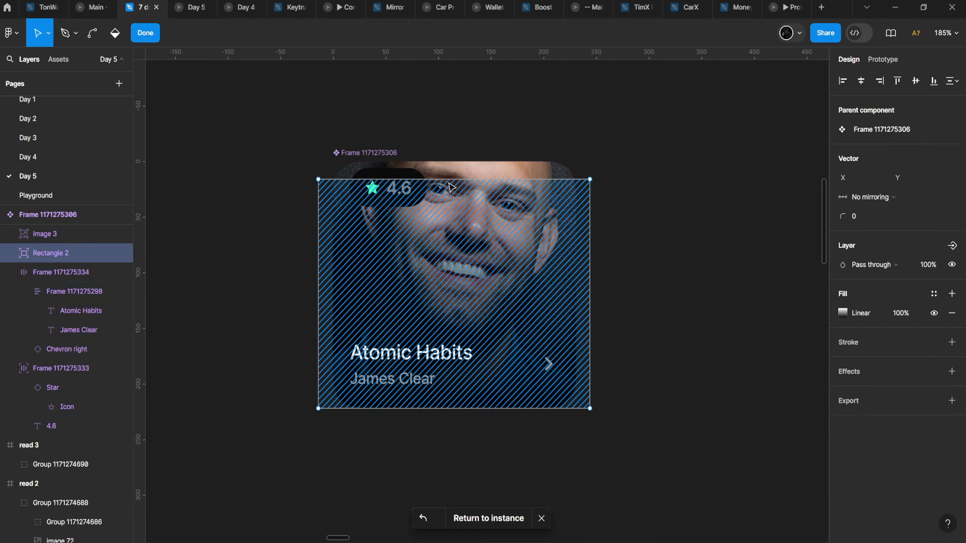
{"action": "key", "text": "Escape"}
{"action": "left_click", "coordinate": [466, 174]}
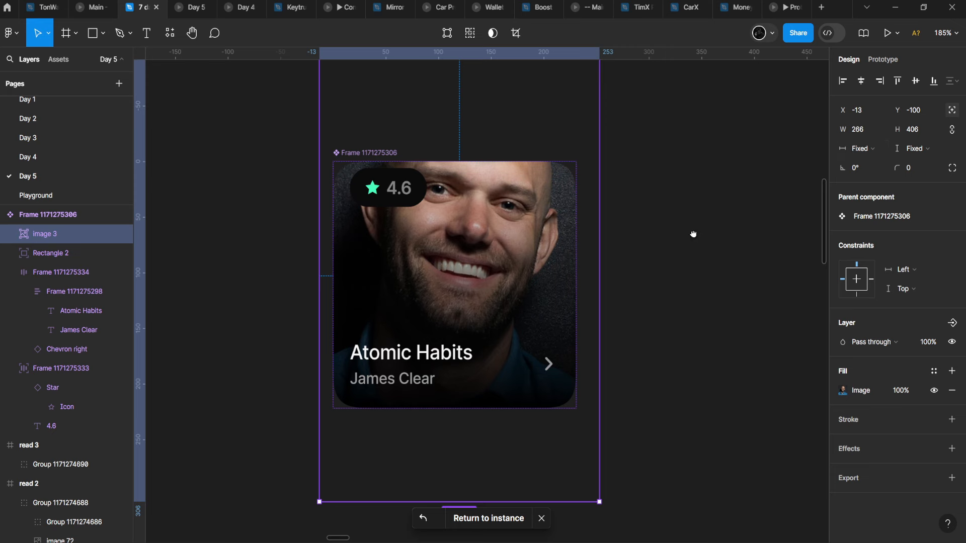
{"action": "left_click_drag", "start_coordinate": [693, 234], "coordinate": [602, 269]}
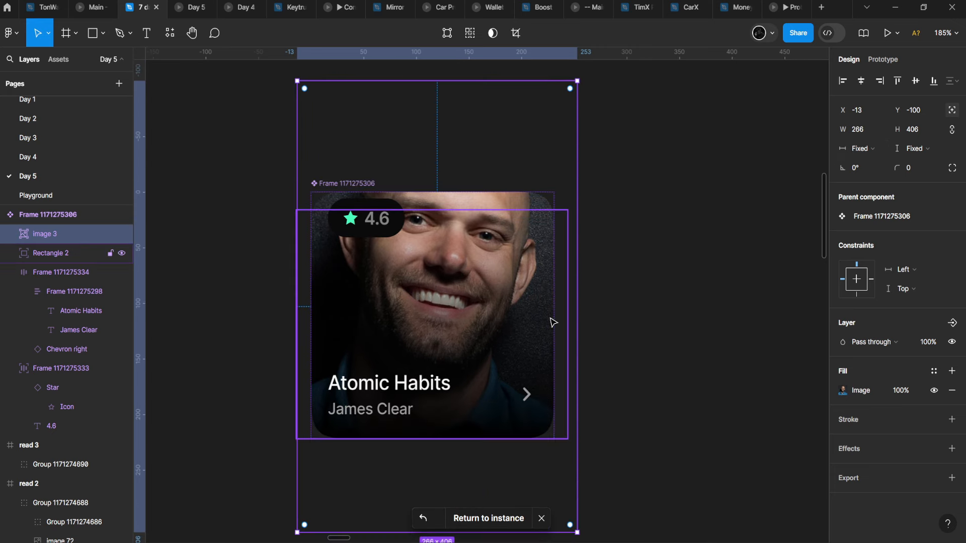
{"action": "left_click", "coordinate": [508, 394]}
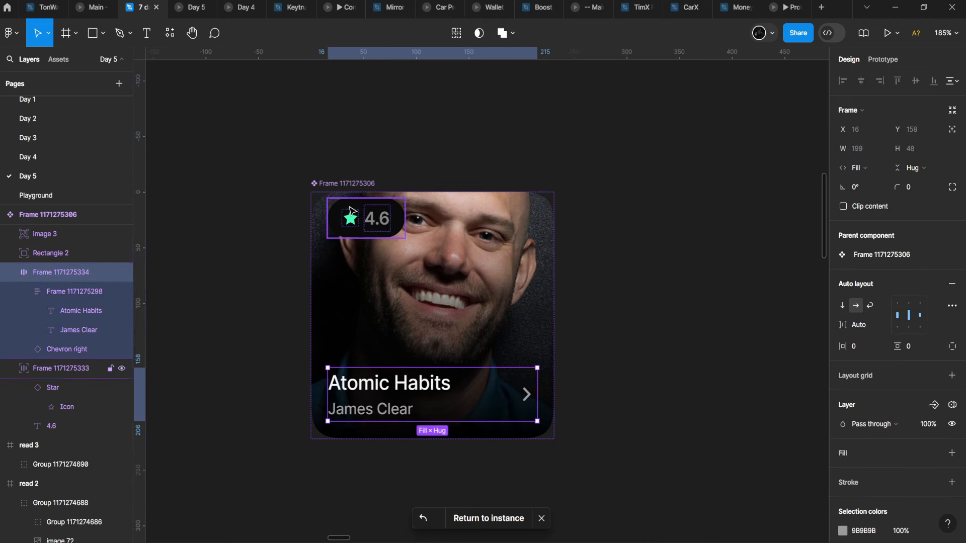
Switch the 4.6 rating badge's absolute position off and back on, and place it over the portrait at X 16, Y 16
{"action": "left_click", "coordinate": [362, 220]}
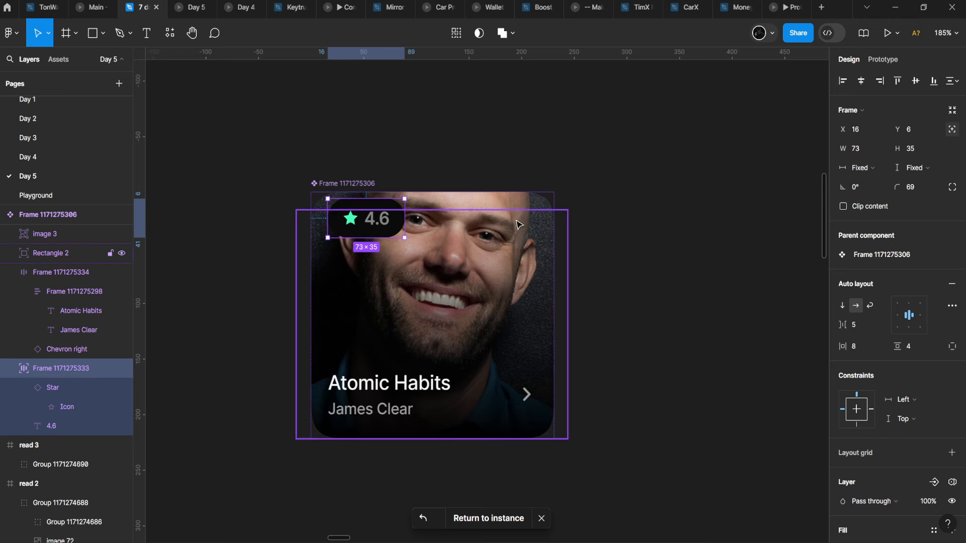
{"action": "left_click", "coordinate": [952, 131]}
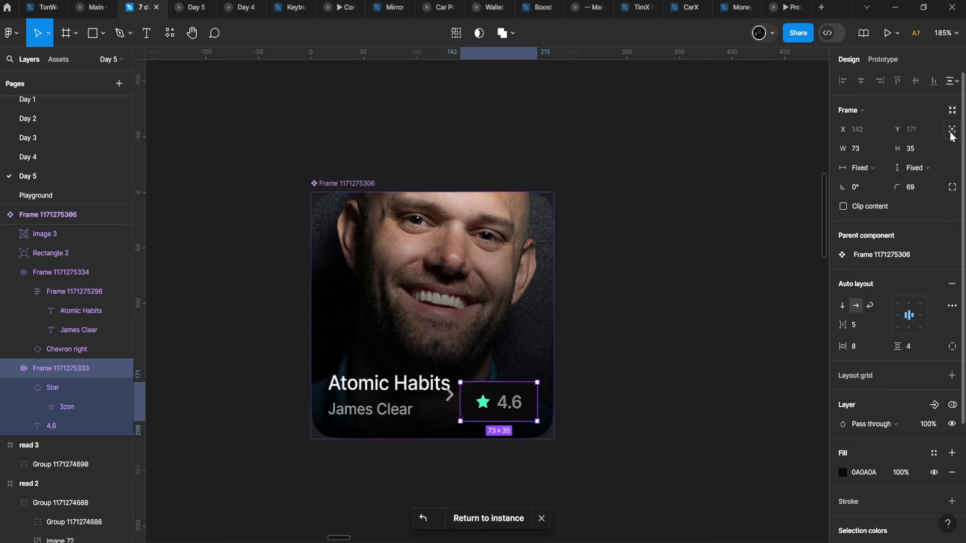
{"action": "left_click", "coordinate": [952, 132]}
{"action": "left_click_drag", "start_coordinate": [492, 393], "coordinate": [364, 229]}
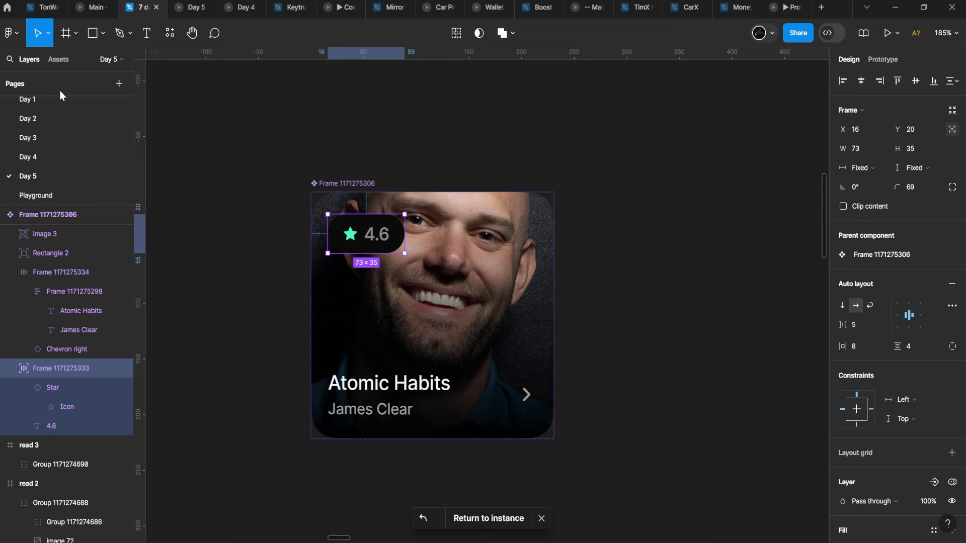
{"action": "key", "text": "Up"}
{"action": "key", "text": "Up"}
{"action": "key", "text": "Up"}
{"action": "key", "text": "Up"}
Examine the Best Sellers cards in the Explore Books mockup image and in the Book screen
{"action": "scroll", "coordinate": [440, 222], "scroll_direction": "down", "scroll_amount": 8}
{"action": "left_click_drag", "start_coordinate": [569, 241], "coordinate": [485, 229]}
{"action": "scroll", "coordinate": [552, 233], "scroll_direction": "up", "scroll_amount": 5}
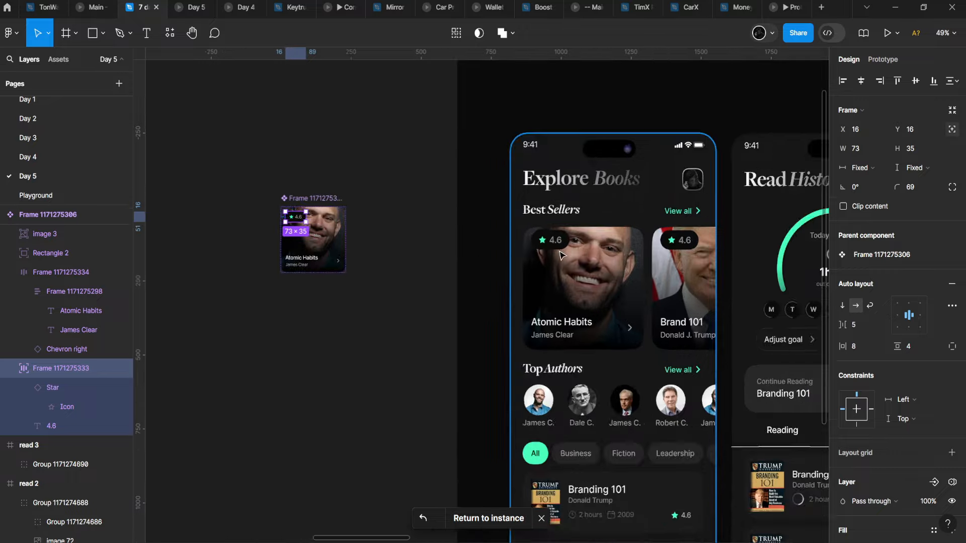
{"action": "left_click_drag", "start_coordinate": [455, 289], "coordinate": [226, 268]}
{"action": "double_click", "coordinate": [583, 162]}
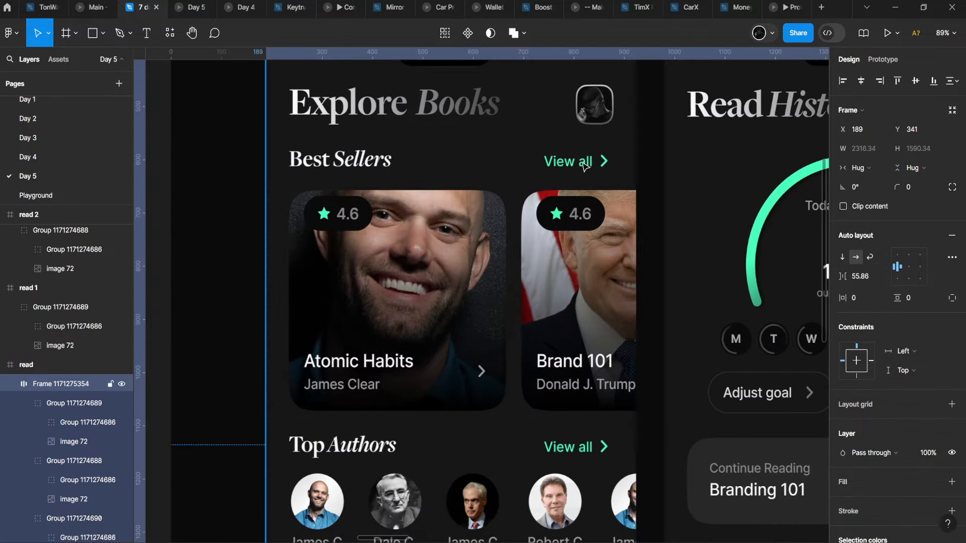
{"action": "double_click", "coordinate": [583, 163]}
{"action": "scroll", "coordinate": [583, 164], "scroll_direction": "down", "scroll_amount": 3}
{"action": "scroll", "coordinate": [582, 164], "scroll_direction": "down", "scroll_amount": 2}
{"action": "scroll", "coordinate": [464, 193], "scroll_direction": "up", "scroll_amount": 2}
{"action": "key", "text": "Escape"}
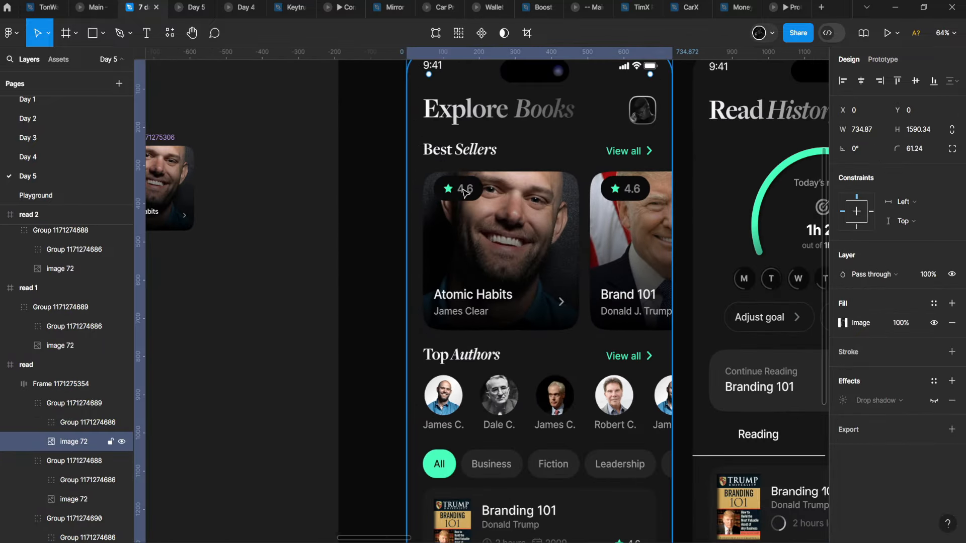
{"action": "scroll", "coordinate": [464, 192], "scroll_direction": "down", "scroll_amount": 2}
{"action": "scroll", "coordinate": [444, 193], "scroll_direction": "up", "scroll_amount": 2}
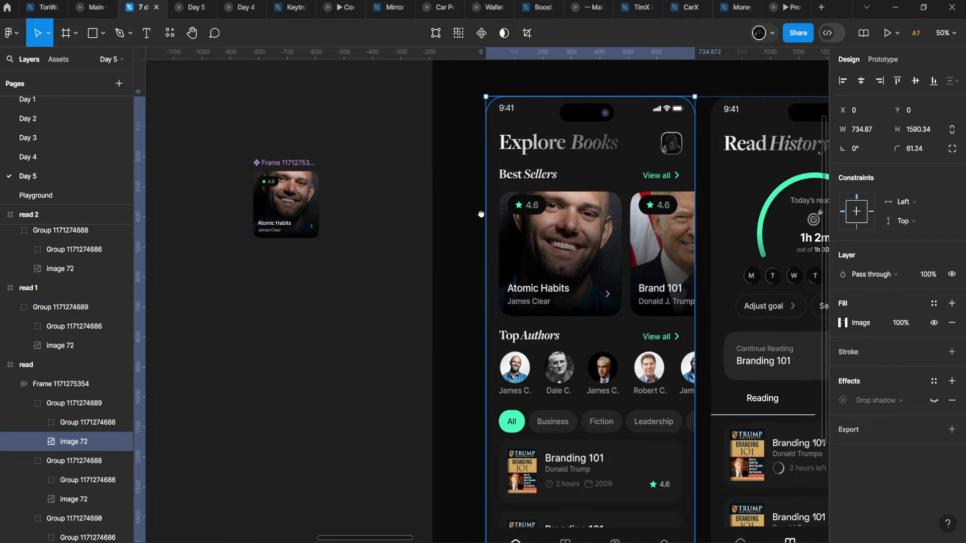
{"action": "scroll", "coordinate": [380, 235], "scroll_direction": "down", "scroll_amount": 5}
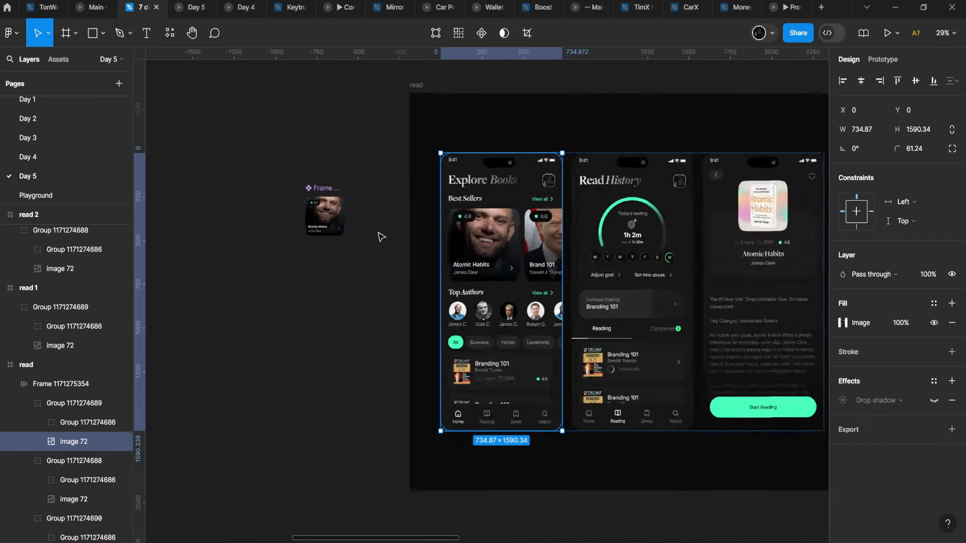
{"action": "scroll", "coordinate": [427, 257], "scroll_direction": "left", "scroll_amount": 3}
{"action": "scroll", "coordinate": [403, 227], "scroll_direction": "right", "scroll_amount": 5}
{"action": "scroll", "coordinate": [316, 177], "scroll_direction": "up", "scroll_amount": 8}
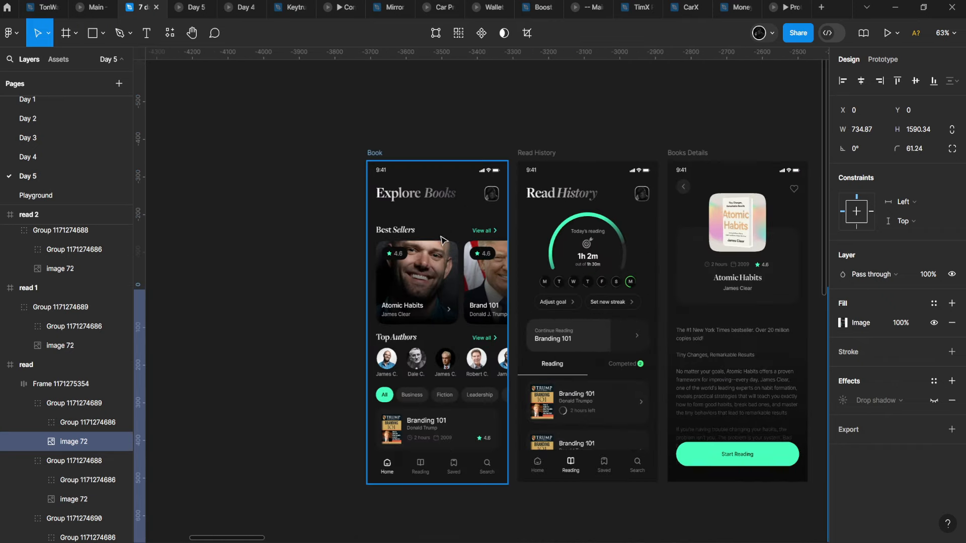
{"action": "scroll", "coordinate": [318, 225], "scroll_direction": "down", "scroll_amount": 3}
{"action": "scroll", "coordinate": [333, 226], "scroll_direction": "up", "scroll_amount": 3}
Inspect the fill colour of the Business category chip in the Book screen
{"action": "double_click", "coordinate": [325, 293]}
{"action": "left_click", "coordinate": [842, 424]}
{"action": "scroll", "coordinate": [302, 362], "scroll_direction": "up", "scroll_amount": 4}
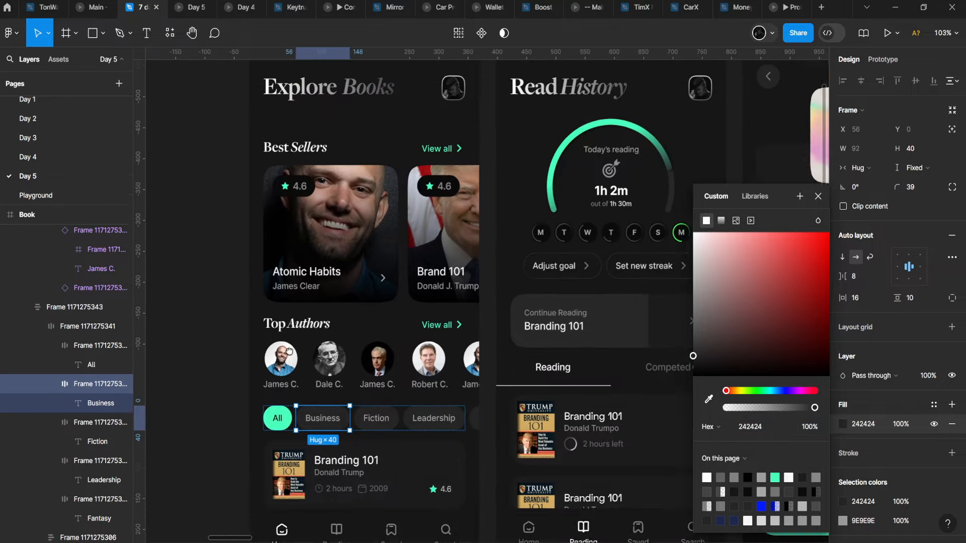
{"action": "key", "text": "Escape"}
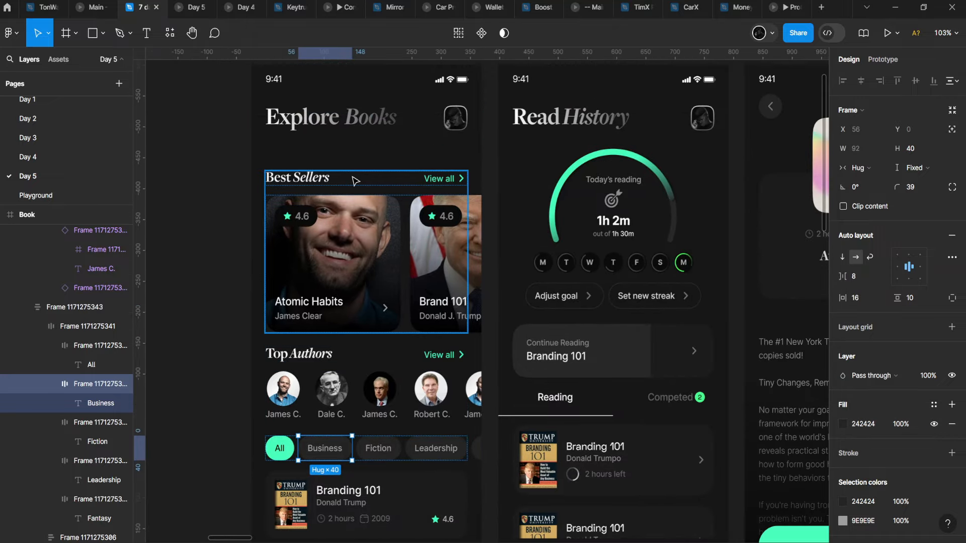
Inspect the Explore Books heading, the Top Authors row and the Branding 101 book card in the Book screen
{"action": "left_click", "coordinate": [379, 130]}
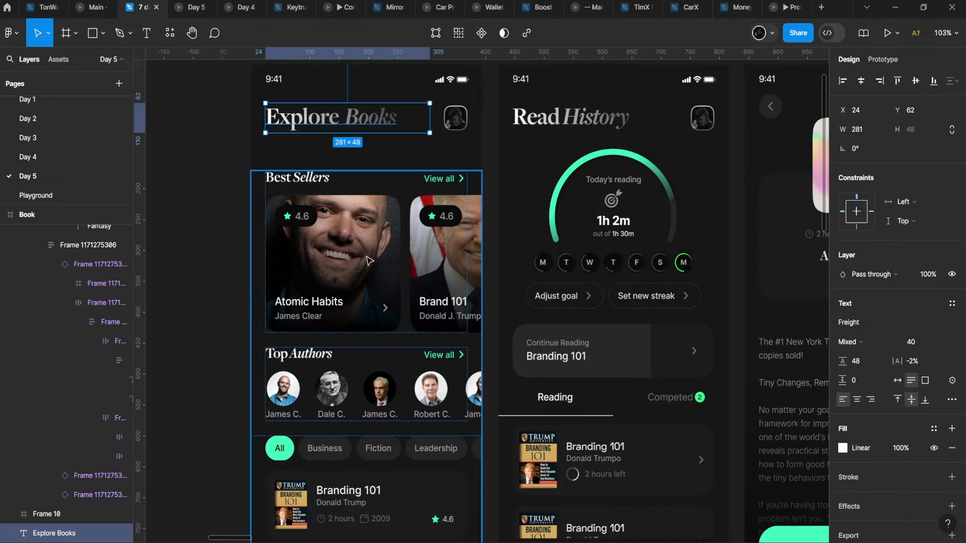
{"action": "scroll", "coordinate": [342, 302], "scroll_direction": "down", "scroll_amount": 5}
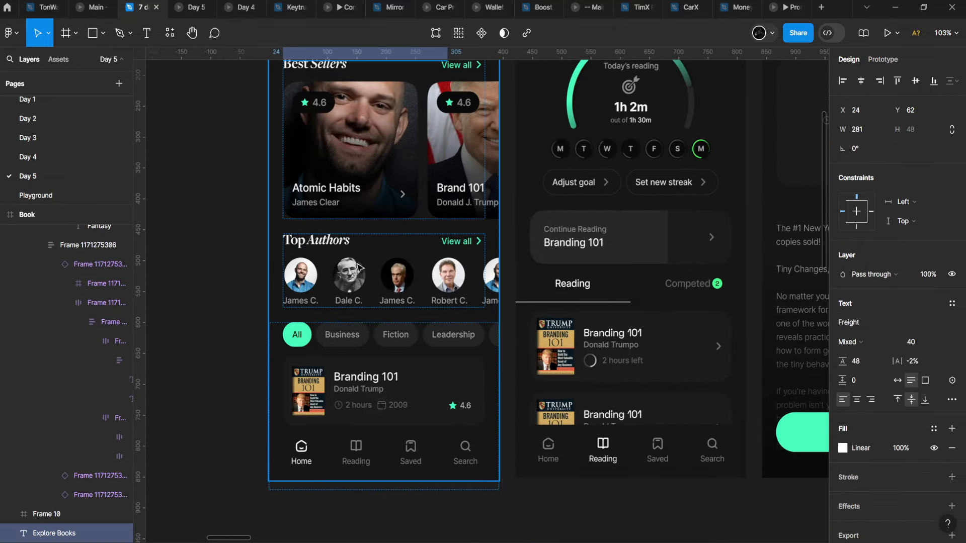
{"action": "left_click", "coordinate": [350, 297]}
{"action": "double_click", "coordinate": [317, 397]}
{"action": "double_click", "coordinate": [317, 397]}
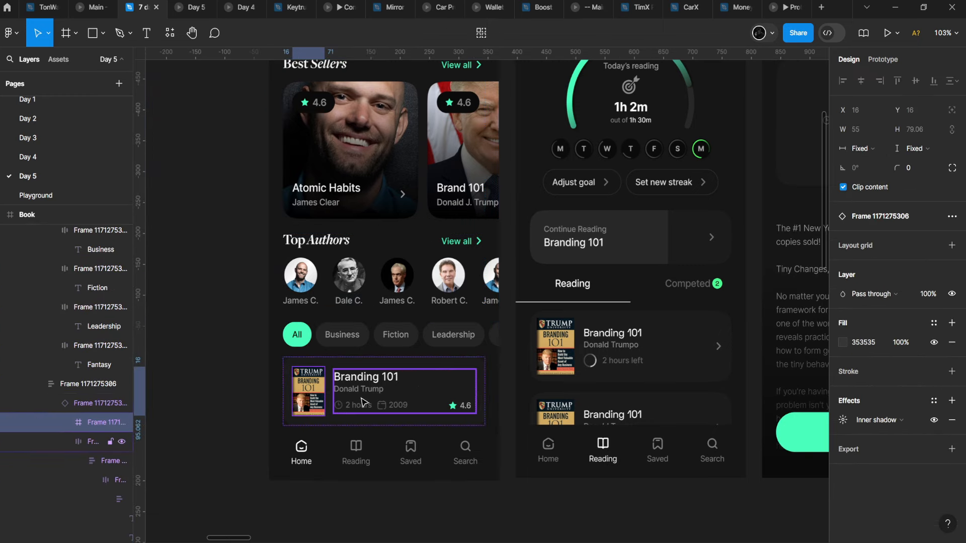
{"action": "left_click", "coordinate": [419, 366]}
{"action": "scroll", "coordinate": [336, 338], "scroll_direction": "up", "scroll_amount": 5}
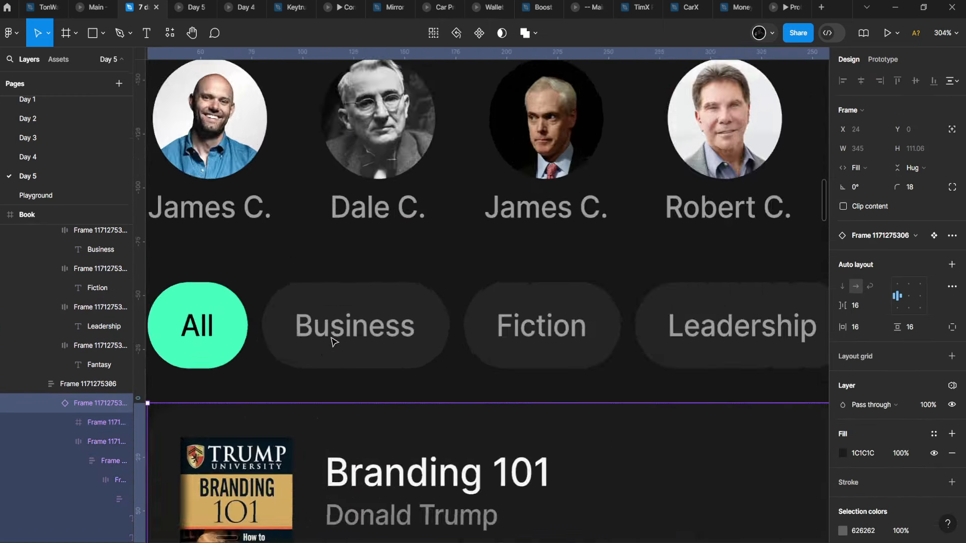
Set the Business chip label's text fill to white, FFFFFF
{"action": "left_click", "coordinate": [360, 325]}
{"action": "double_click", "coordinate": [360, 328]}
{"action": "double_click", "coordinate": [359, 322]}
{"action": "scroll", "coordinate": [472, 327], "scroll_direction": "up", "scroll_amount": 2}
{"action": "key", "text": "Escape"}
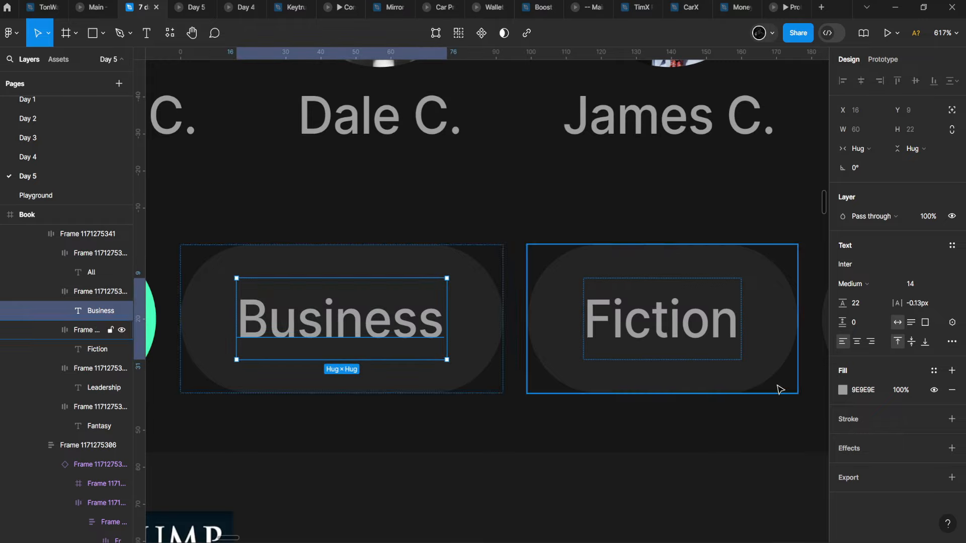
{"action": "scroll", "coordinate": [452, 256], "scroll_direction": "down", "scroll_amount": 4}
{"action": "scroll", "coordinate": [437, 249], "scroll_direction": "down", "scroll_amount": 3}
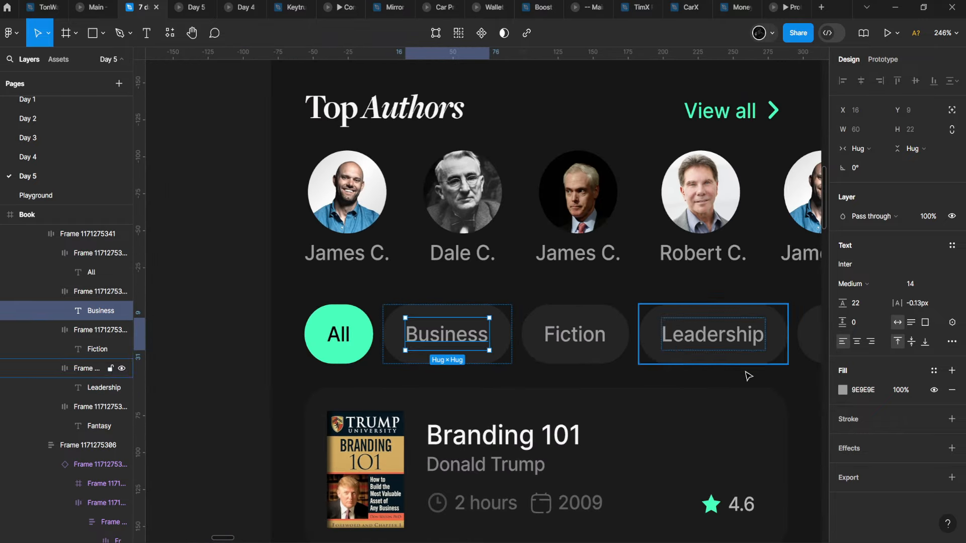
{"action": "left_click", "coordinate": [842, 390]}
{"action": "left_click", "coordinate": [694, 232]}
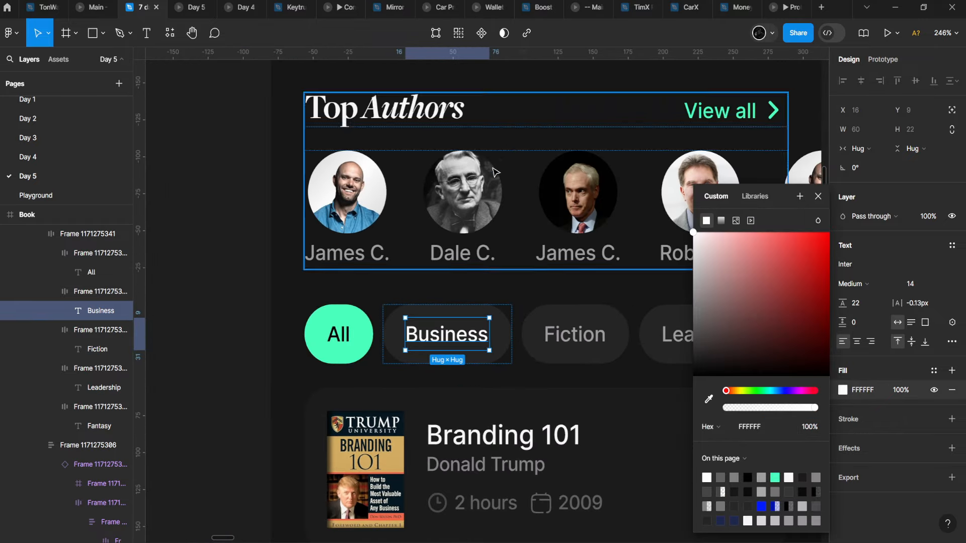
{"action": "scroll", "coordinate": [318, 255], "scroll_direction": "down", "scroll_amount": 2}
{"action": "scroll", "coordinate": [325, 298], "scroll_direction": "up", "scroll_amount": 5}
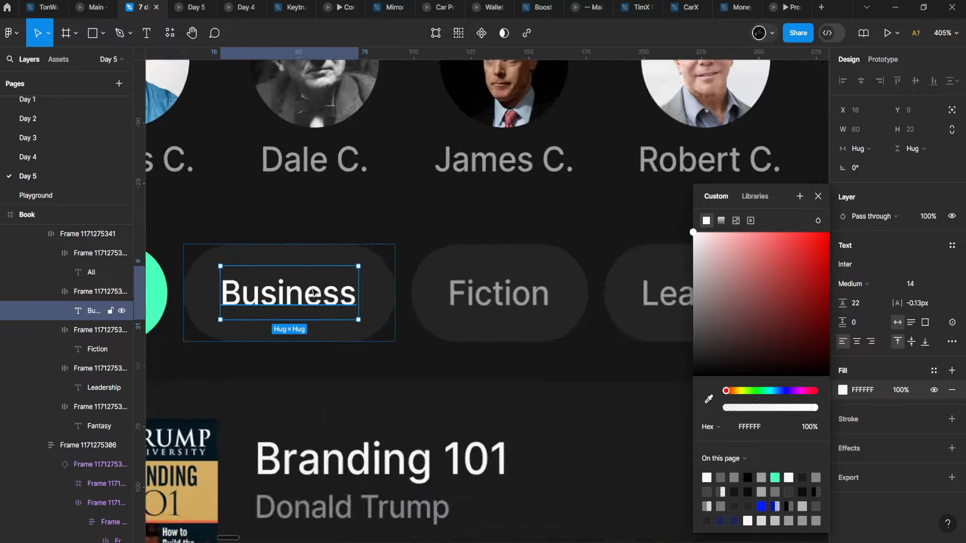
{"action": "scroll", "coordinate": [324, 298], "scroll_direction": "down", "scroll_amount": 5}
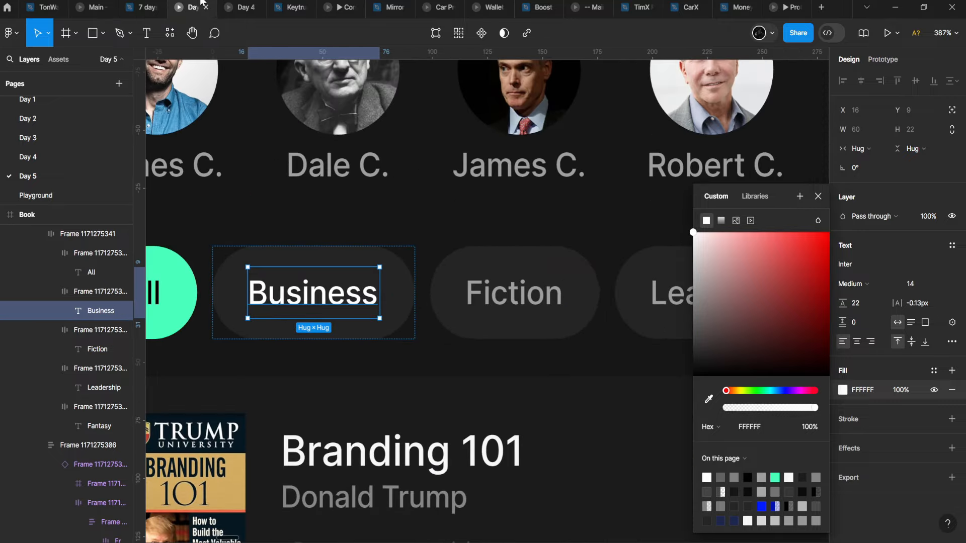
Check the chip label in the prototype preview, return to the design file, and undo the label's colour change
{"action": "left_click", "coordinate": [200, 5]}
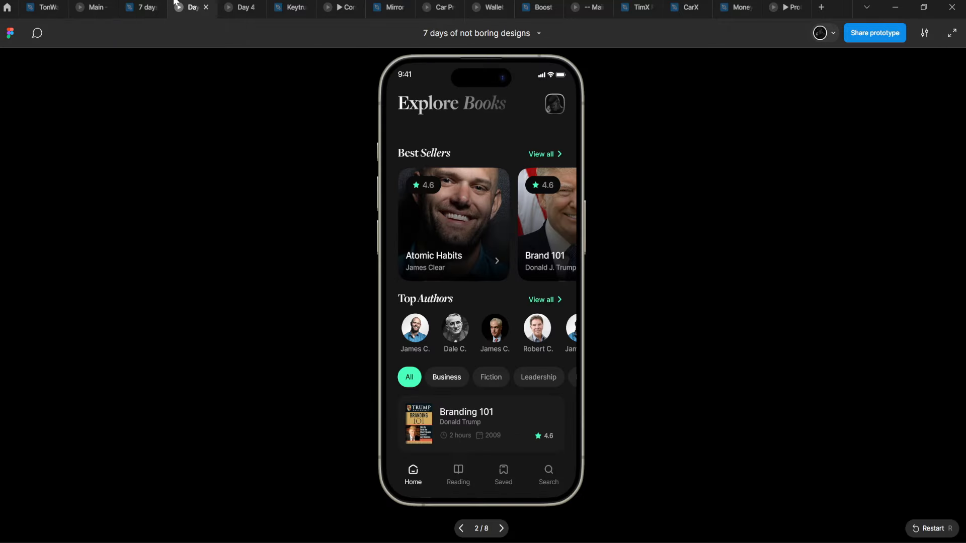
{"action": "left_click", "coordinate": [145, 7]}
{"action": "key", "text": "ctrl+z"}
{"action": "key", "text": "Escape"}
Select the cover image in the Book screen's Branding 101 card and go to the card's main component
{"action": "scroll", "coordinate": [474, 340], "scroll_direction": "down", "scroll_amount": 10}
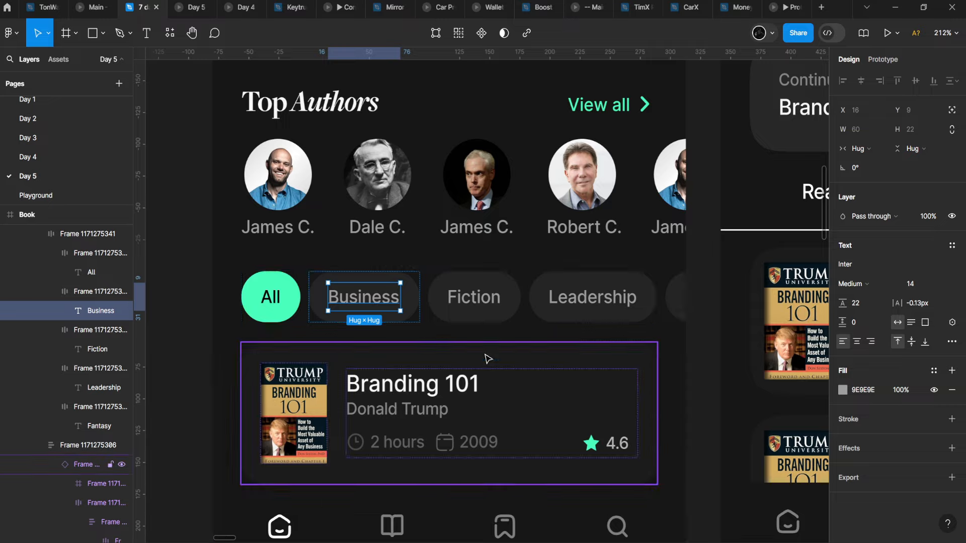
{"action": "scroll", "coordinate": [427, 401], "scroll_direction": "up", "scroll_amount": 10}
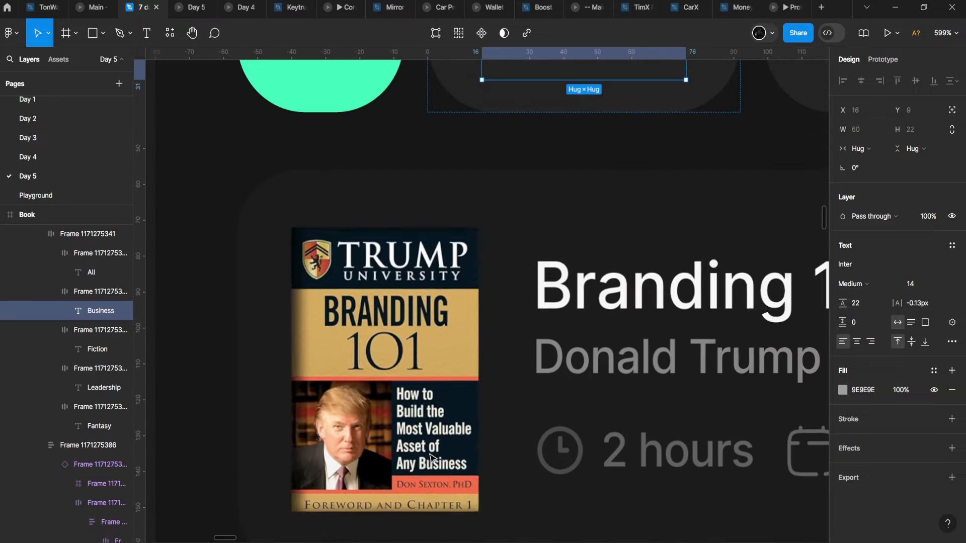
{"action": "left_click", "coordinate": [421, 351]}
{"action": "left_click", "coordinate": [422, 349], "text": "ctrl"}
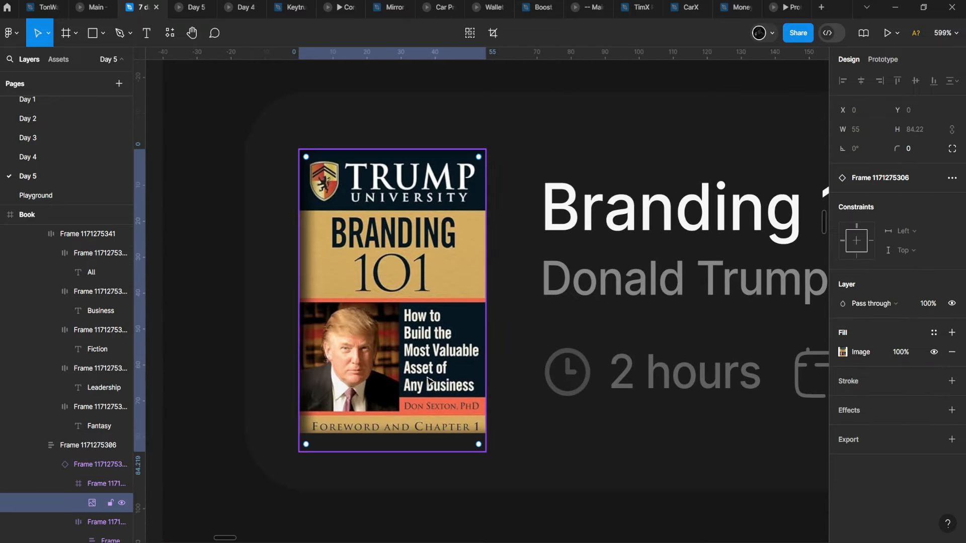
{"action": "right_click", "coordinate": [392, 327]}
{"action": "left_click", "coordinate": [328, 304]}
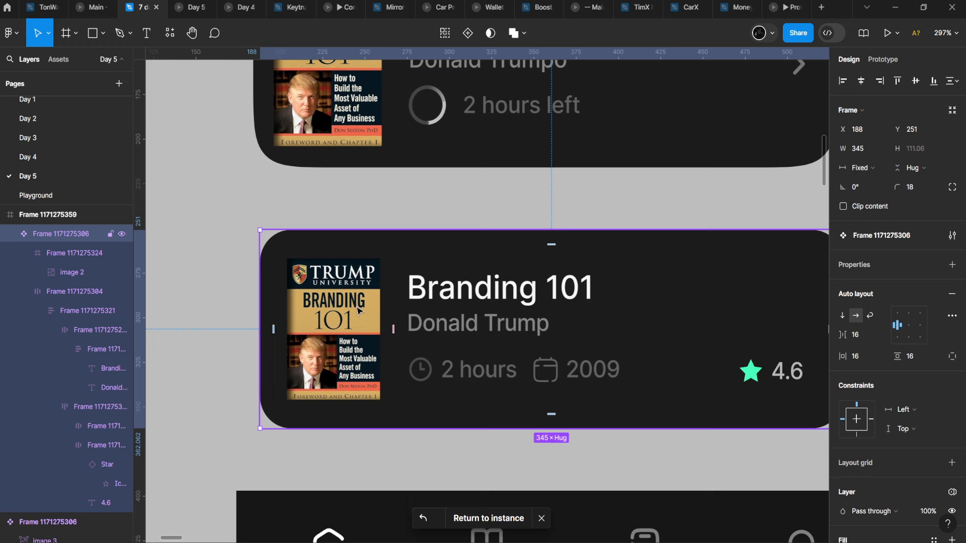
Inspect the cover frame and the image nested inside it in the Branding 101 component
{"action": "scroll", "coordinate": [410, 334], "scroll_direction": "right", "scroll_amount": 1}
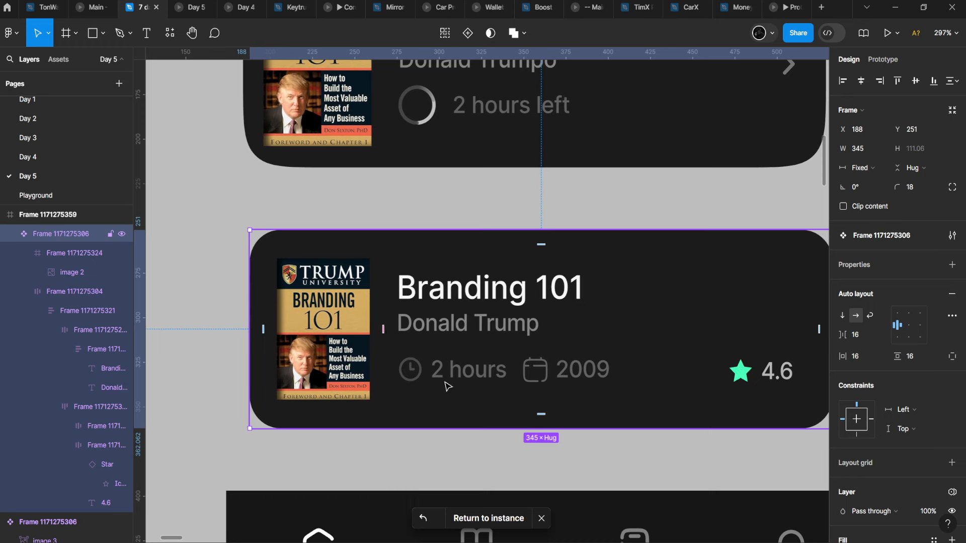
{"action": "left_click", "coordinate": [336, 346], "text": "ctrl"}
{"action": "scroll", "coordinate": [169, 271], "scroll_direction": "up", "scroll_amount": 3}
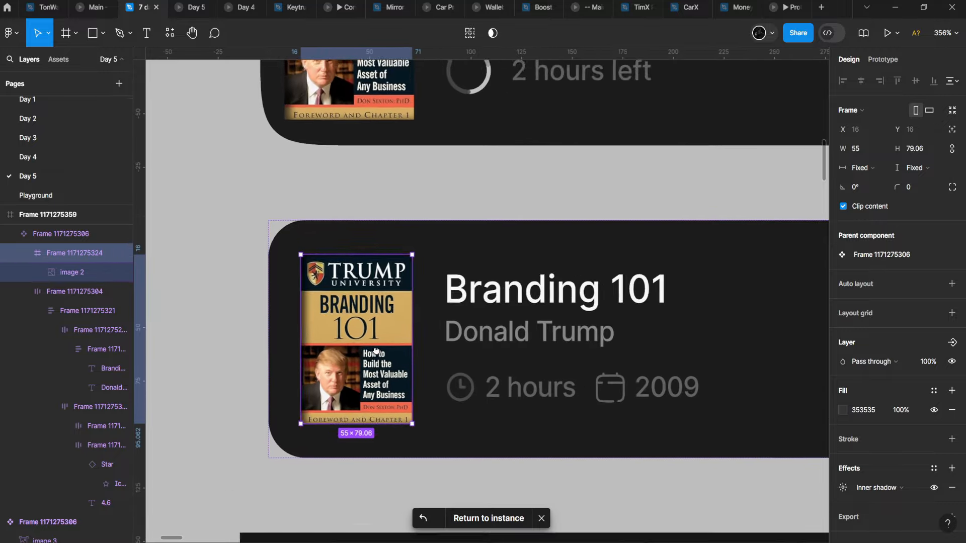
{"action": "left_click", "coordinate": [86, 273]}
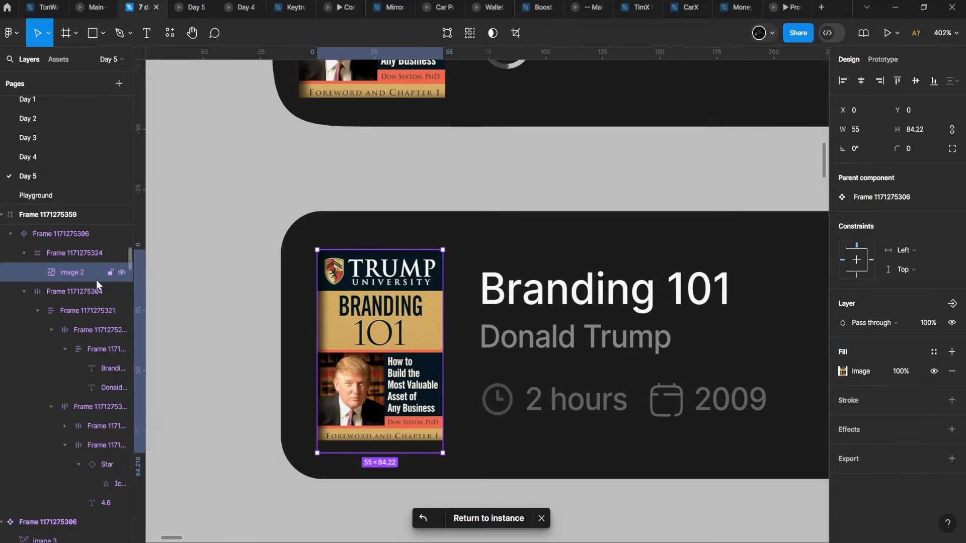
Toggle the inner shadow on the book cover's frame to compare its look, ending with the effect switched on
{"action": "left_click", "coordinate": [67, 254]}
{"action": "left_click", "coordinate": [934, 487]}
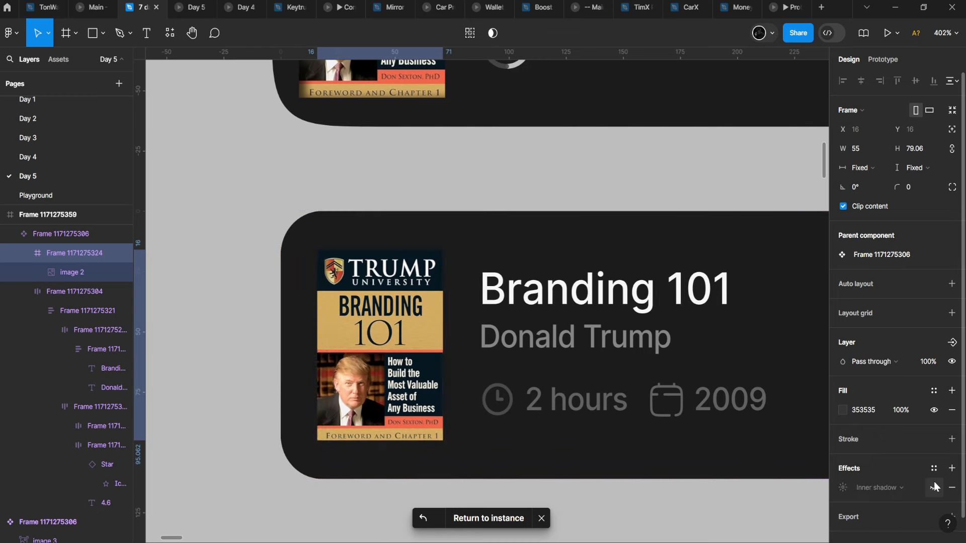
{"action": "double_click", "coordinate": [933, 487]}
{"action": "left_click", "coordinate": [934, 488]}
{"action": "scroll", "coordinate": [311, 269], "scroll_direction": "up", "scroll_amount": 5}
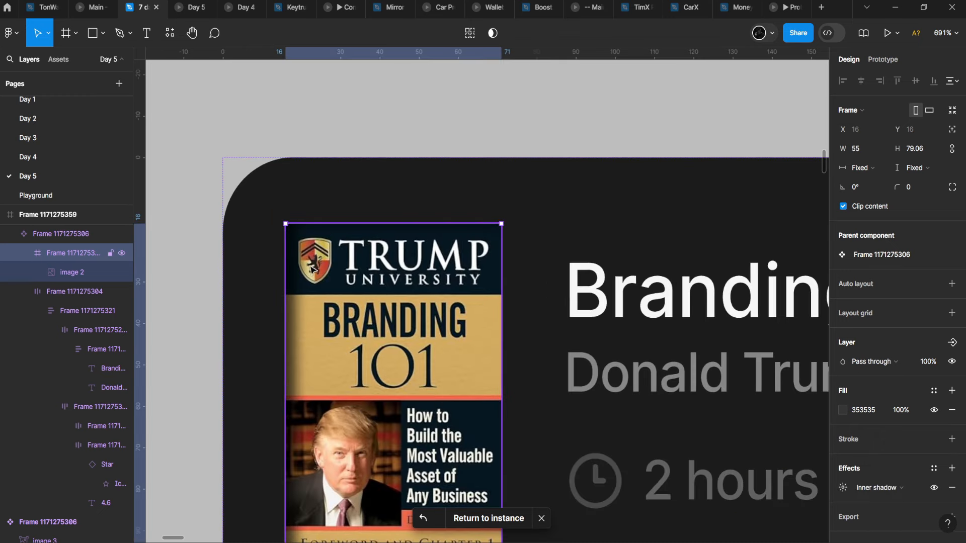
Set the inner shadow on the Branding 101 cover frame to blur 1 and X offset 1.58
{"action": "scroll", "coordinate": [312, 269], "scroll_direction": "down", "scroll_amount": 2}
{"action": "left_click", "coordinate": [842, 488]}
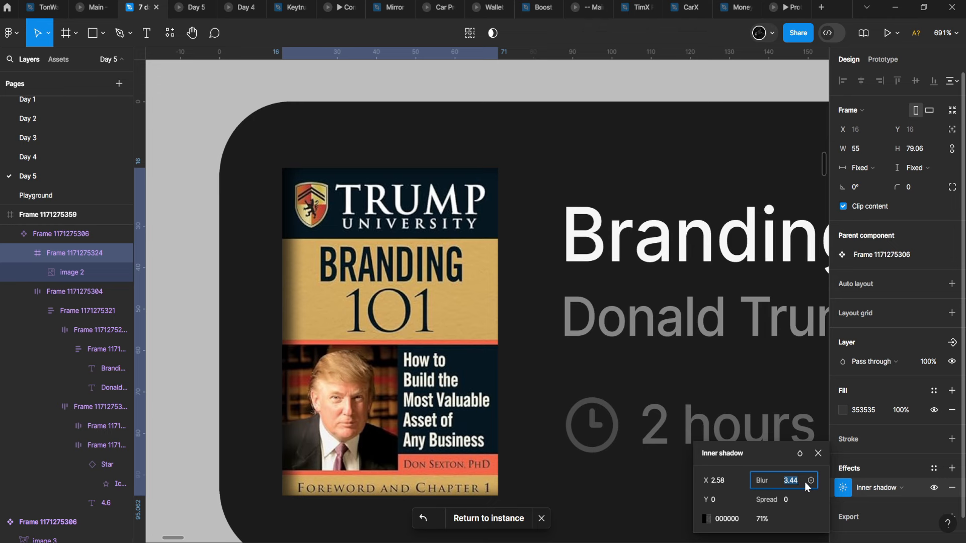
{"action": "key", "text": "Down"}
{"action": "key", "text": "Down"}
{"action": "key", "text": "Down"}
{"action": "key", "text": "Down"}
{"action": "key", "text": "Up"}
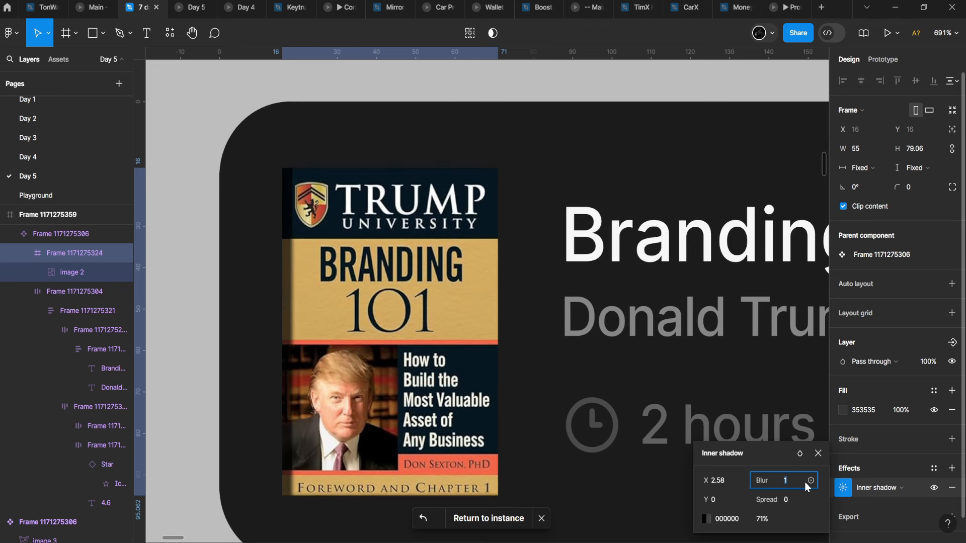
{"action": "key", "text": "Up"}
{"action": "key", "text": "Down"}
{"action": "left_click", "coordinate": [723, 487]}
{"action": "key", "text": "Down"}
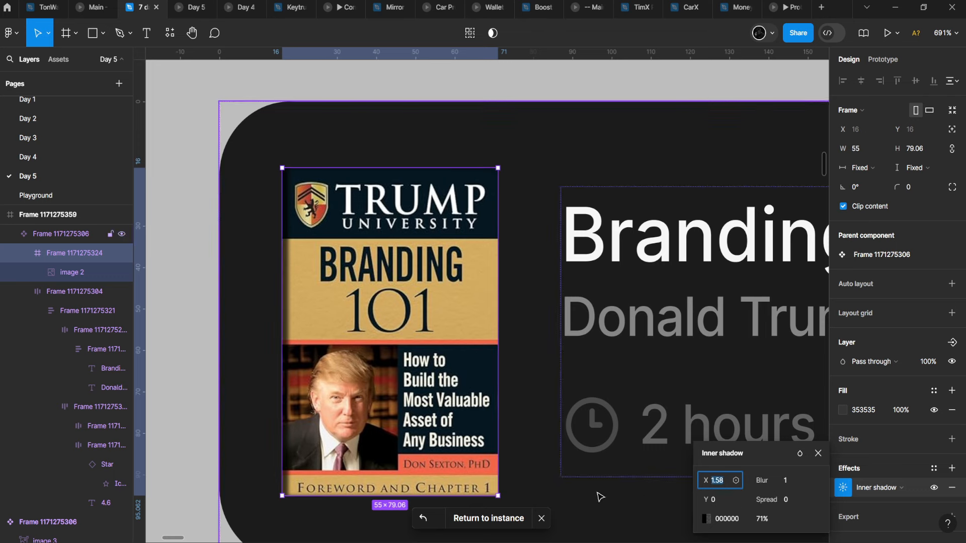
Paste the adjusted cover's properties onto the cover frame in the Branding 101 card labelled "2 hours left"
{"action": "scroll", "coordinate": [483, 278], "scroll_direction": "down", "scroll_amount": 5}
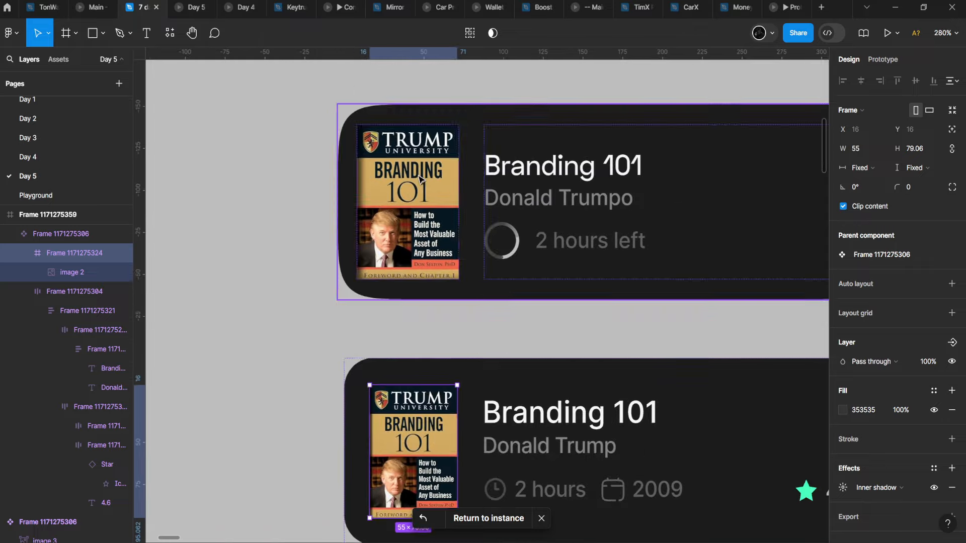
{"action": "double_click", "coordinate": [416, 174]}
{"action": "right_click", "coordinate": [417, 174]}
{"action": "mouse_move", "coordinate": [484, 168]}
{"action": "left_click", "coordinate": [575, 247]}
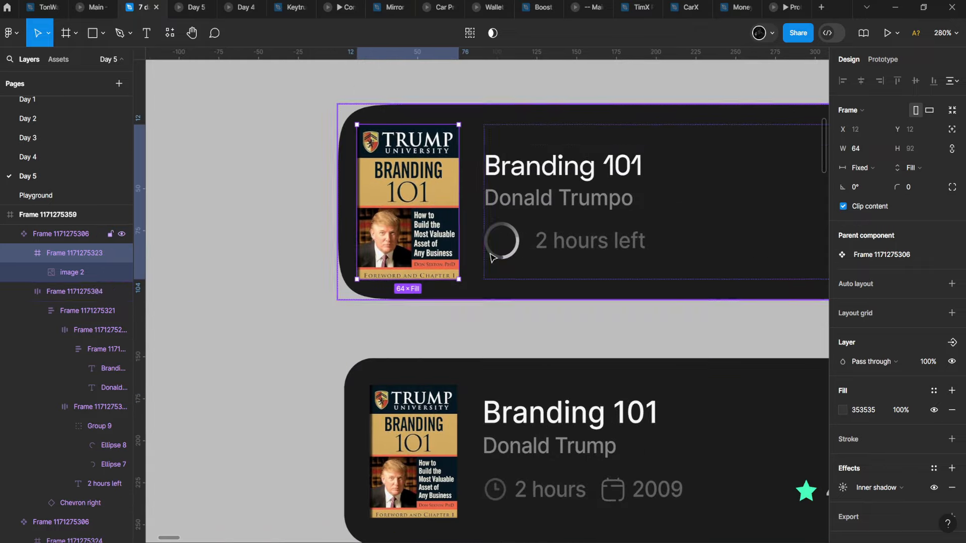
Examine the Branding 101 card's cover and the frames that hold the card on the Book screen
{"action": "scroll", "coordinate": [555, 238], "scroll_direction": "up", "scroll_amount": 2}
{"action": "scroll", "coordinate": [555, 238], "scroll_direction": "down", "scroll_amount": 5}
{"action": "scroll", "coordinate": [596, 233], "scroll_direction": "down", "scroll_amount": 2}
{"action": "left_click_drag", "start_coordinate": [642, 274], "coordinate": [352, 256]}
{"action": "scroll", "coordinate": [352, 256], "scroll_direction": "up", "scroll_amount": 5}
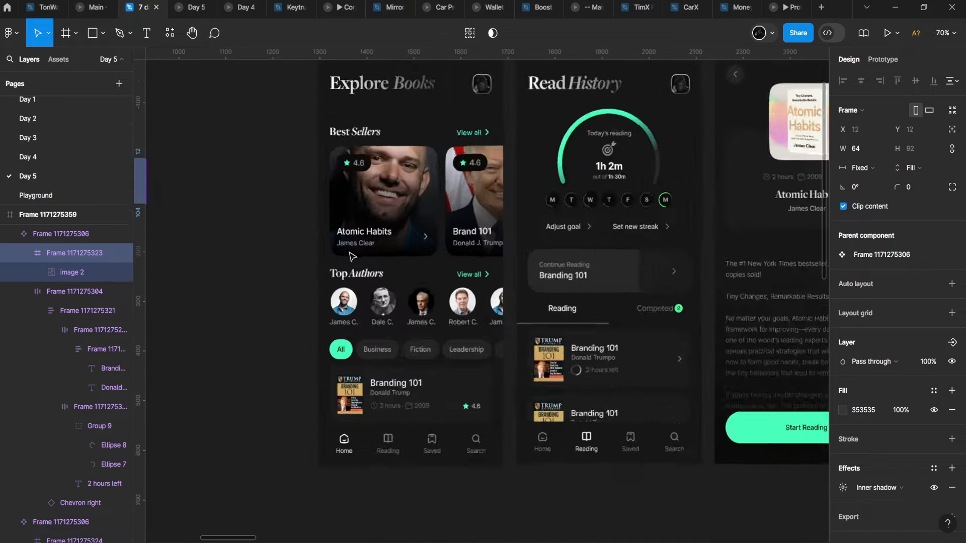
{"action": "left_click_drag", "start_coordinate": [473, 405], "coordinate": [446, 261]}
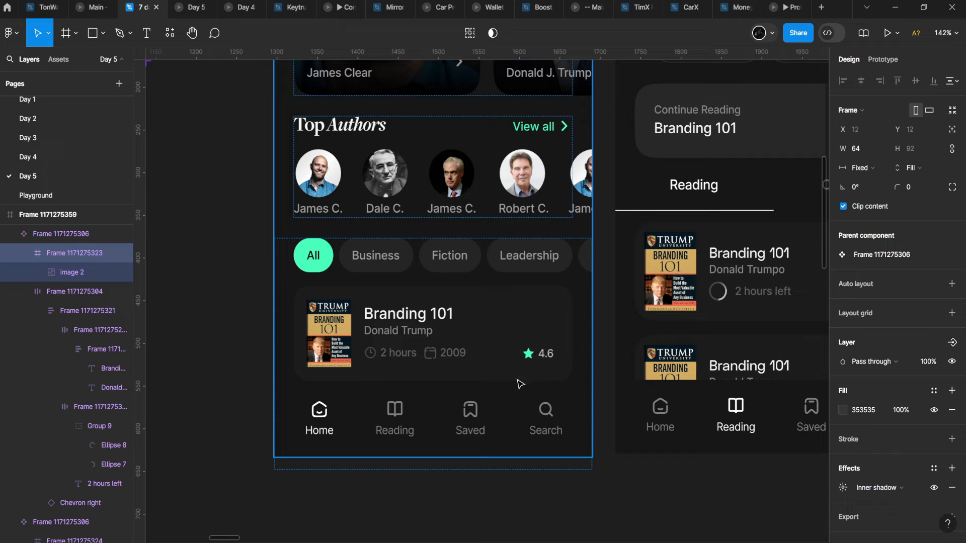
{"action": "scroll", "coordinate": [520, 384], "scroll_direction": "up", "scroll_amount": 3}
{"action": "scroll", "coordinate": [555, 331], "scroll_direction": "left", "scroll_amount": 1}
{"action": "left_click", "coordinate": [340, 308]}
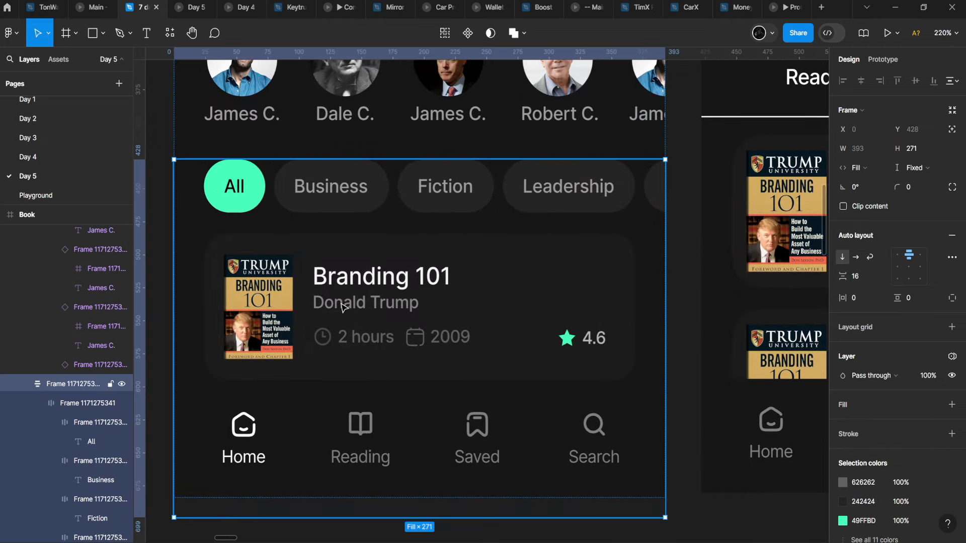
{"action": "scroll", "coordinate": [342, 308], "scroll_direction": "down", "scroll_amount": 3}
{"action": "left_click", "coordinate": [338, 302]}
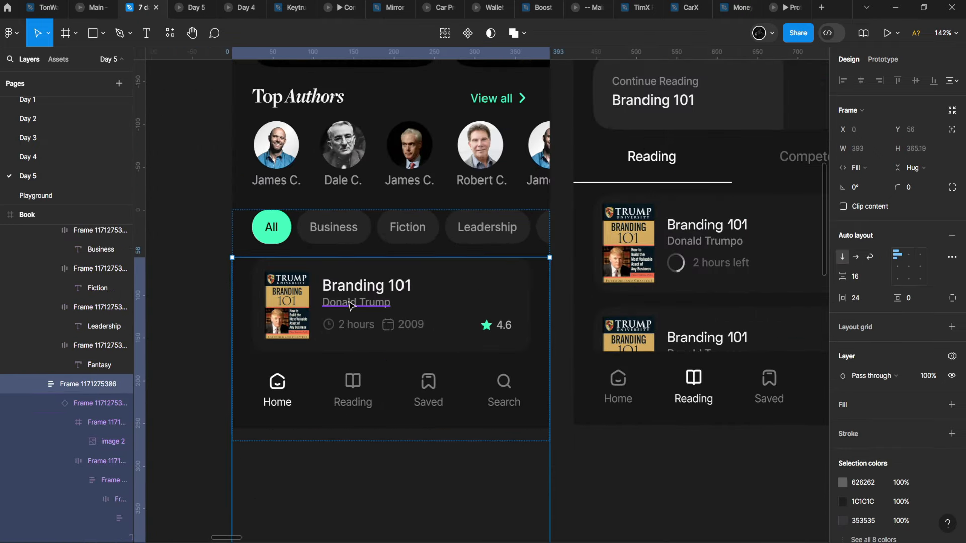
{"action": "scroll", "coordinate": [457, 321], "scroll_direction": "down", "scroll_amount": 4}
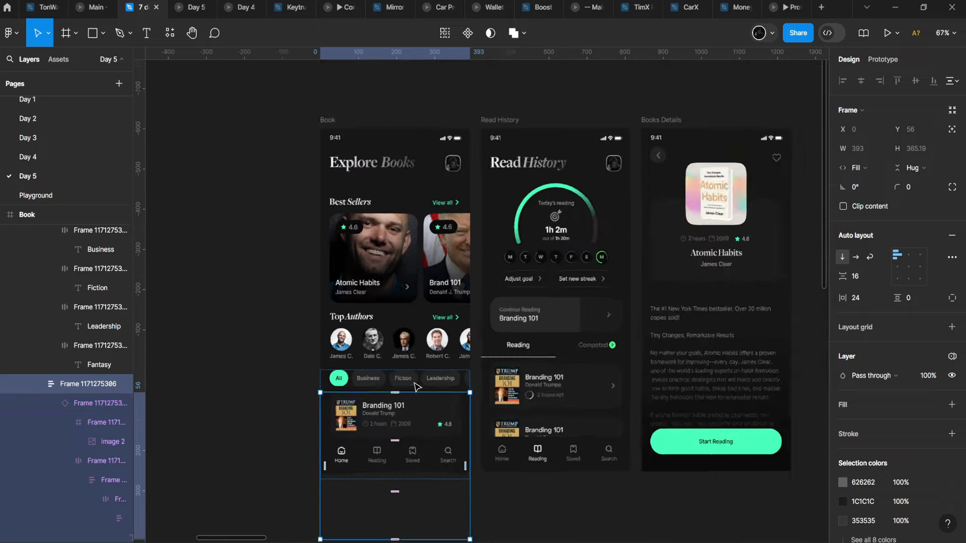
Examine the Read History screen's progress arc, weekday rings and the Adjust goal button
{"action": "scroll", "coordinate": [556, 263], "scroll_direction": "right", "scroll_amount": 2}
{"action": "scroll", "coordinate": [556, 263], "scroll_direction": "up", "scroll_amount": 4}
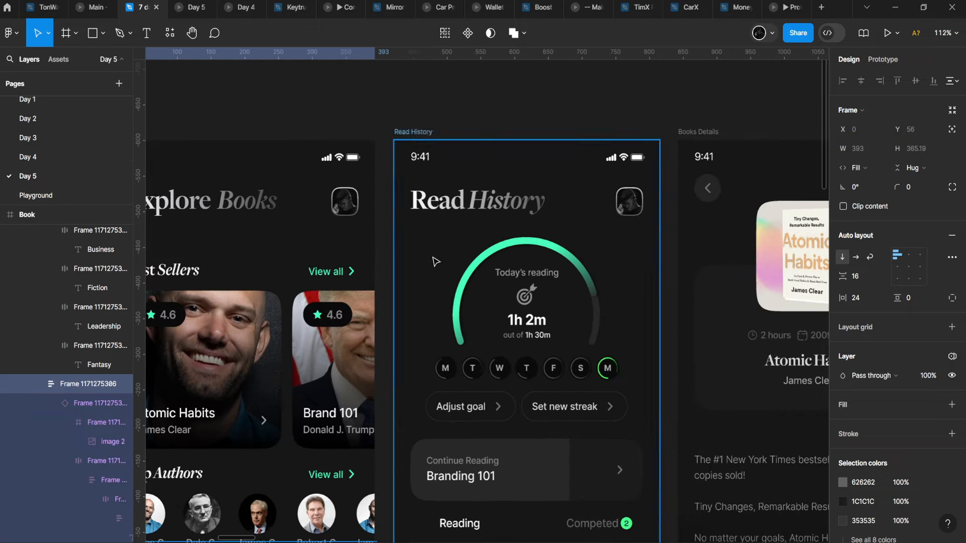
{"action": "scroll", "coordinate": [364, 283], "scroll_direction": "up", "scroll_amount": 3}
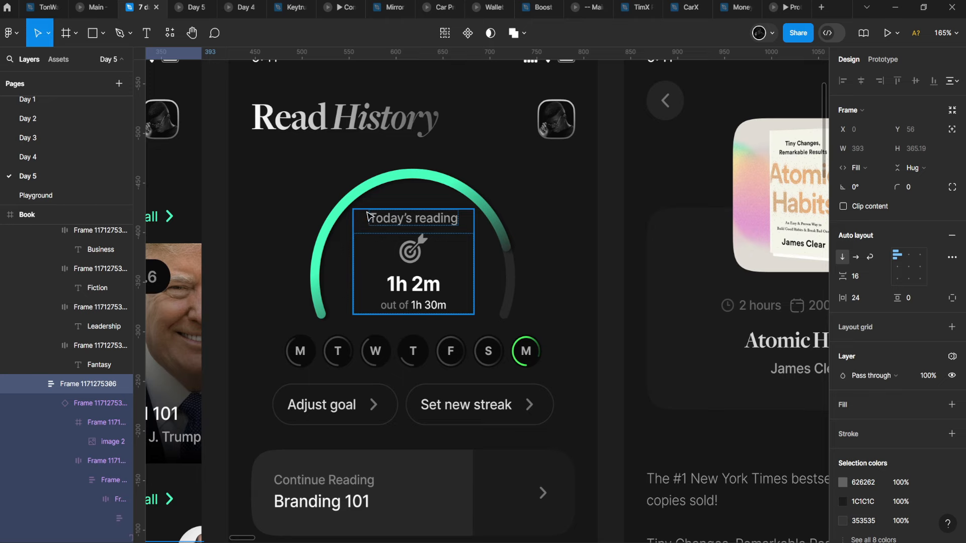
{"action": "key", "text": "Escape"}
{"action": "scroll", "coordinate": [374, 185], "scroll_direction": "up", "scroll_amount": 4}
{"action": "scroll", "coordinate": [374, 185], "scroll_direction": "down", "scroll_amount": 4}
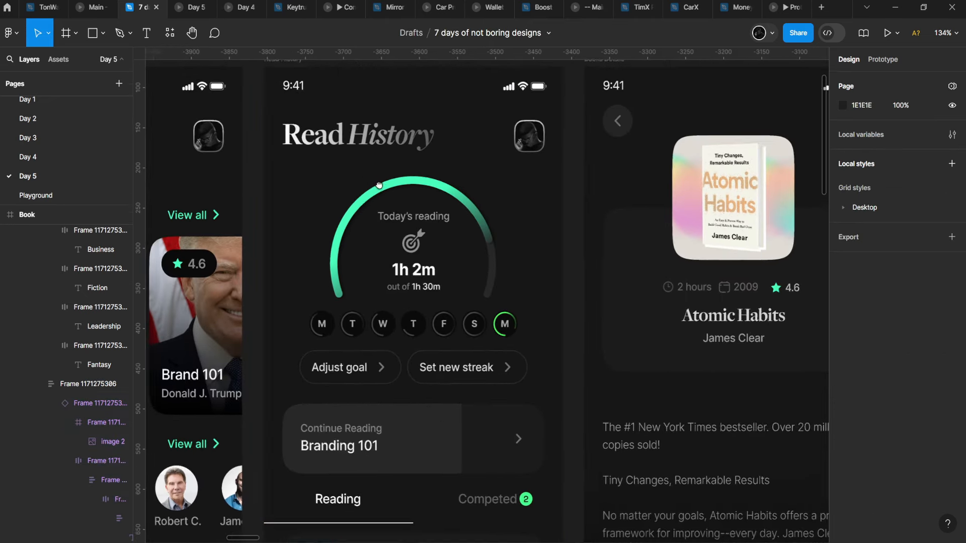
{"action": "scroll", "coordinate": [342, 412], "scroll_direction": "down", "scroll_amount": 2}
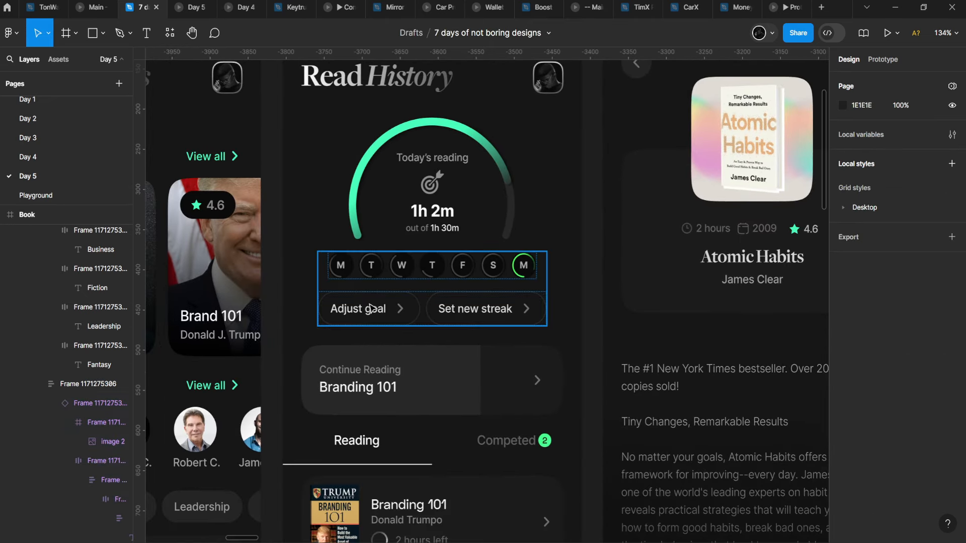
{"action": "left_click", "coordinate": [371, 308]}
{"action": "scroll", "coordinate": [364, 264], "scroll_direction": "up", "scroll_amount": 3}
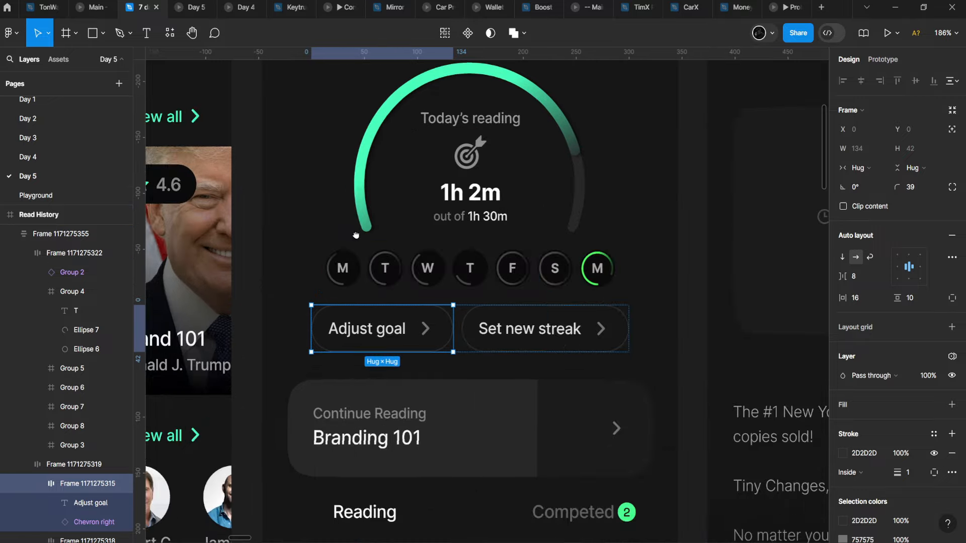
Select the green progress arc around "Today's reading" and extend its sweep to 62.5%
{"action": "scroll", "coordinate": [428, 227], "scroll_direction": "up", "scroll_amount": 3}
{"action": "left_click", "coordinate": [488, 179]}
{"action": "double_click", "coordinate": [487, 178]}
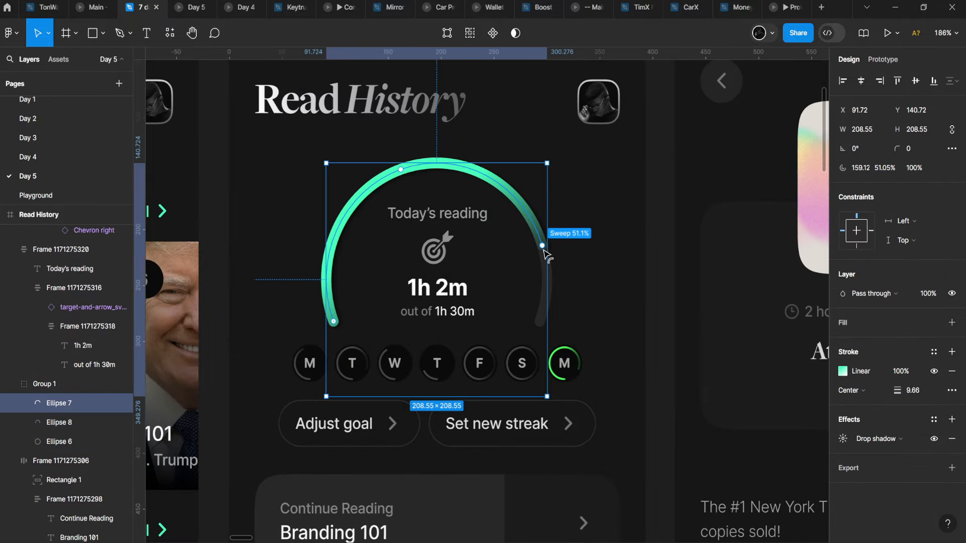
{"action": "left_click_drag", "start_coordinate": [542, 246], "coordinate": [370, 173]}
{"action": "key", "text": "ctrl+z"}
{"action": "scroll", "coordinate": [373, 186], "scroll_direction": "down", "scroll_amount": 3}
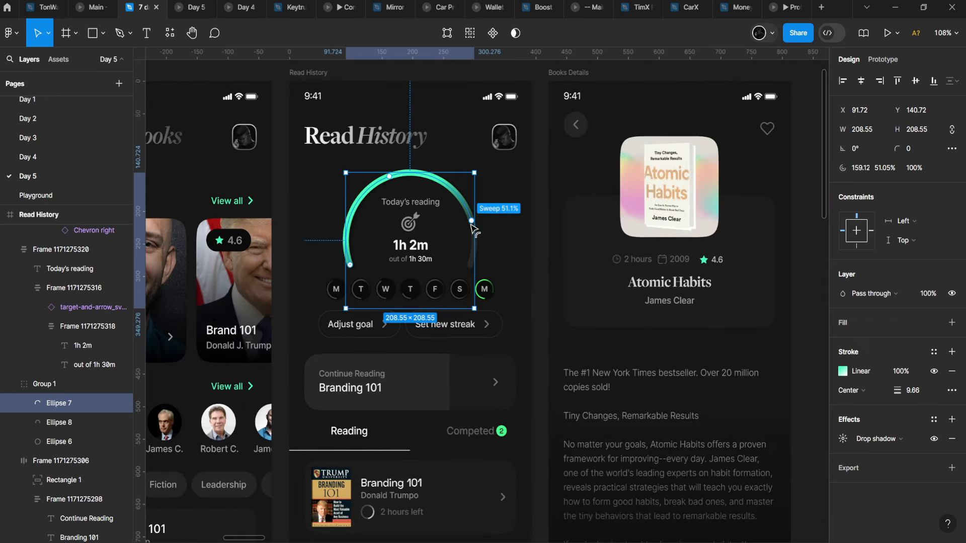
{"action": "left_click_drag", "start_coordinate": [470, 220], "coordinate": [491, 282]}
Place a horizontal guide at 287 across the progress arc's ends to check their alignment, and undo it
{"action": "scroll", "coordinate": [432, 252], "scroll_direction": "up", "scroll_amount": 3}
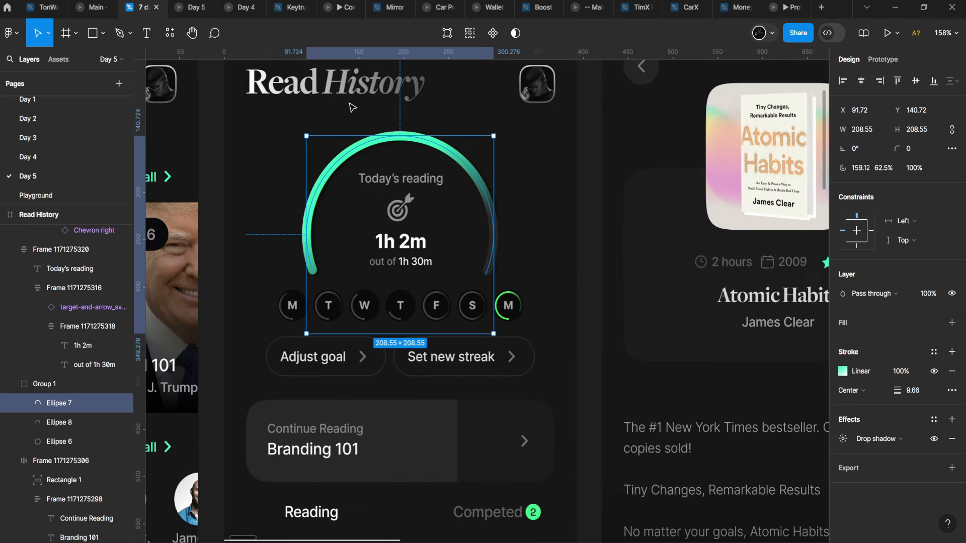
{"action": "left_click_drag", "start_coordinate": [394, 52], "coordinate": [403, 275]}
{"action": "left_click", "coordinate": [517, 165]}
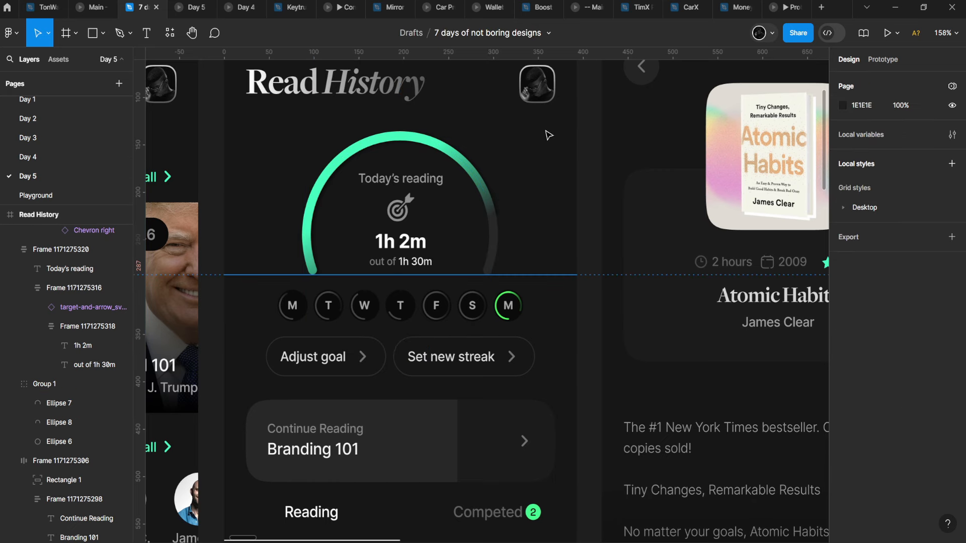
{"action": "key", "text": "ctrl+z"}
{"action": "scroll", "coordinate": [474, 171], "scroll_direction": "up", "scroll_amount": 3}
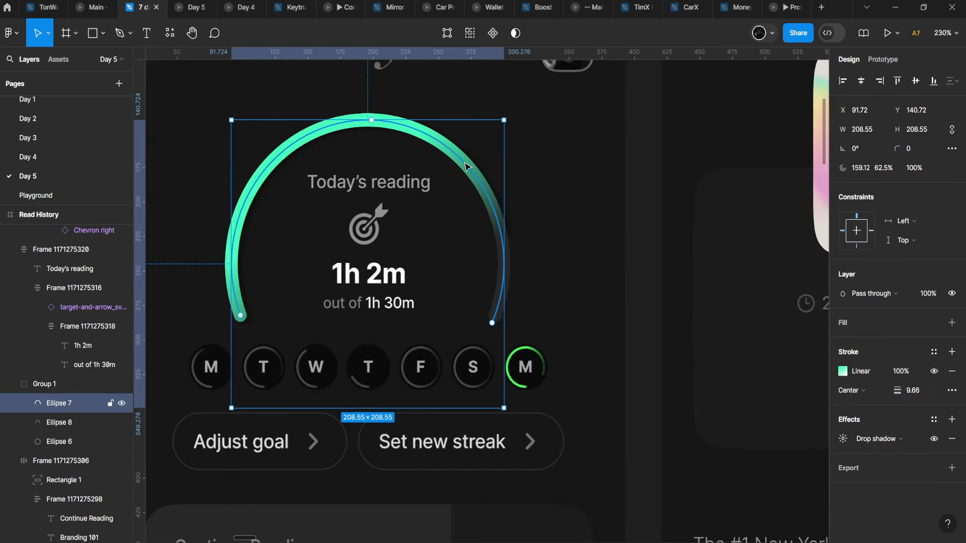
{"action": "key", "text": "ctrl+z"}
Try the stroke colour 3C3C3C on the progress arc's grey background track, and undo the colour change
{"action": "left_click", "coordinate": [60, 422]}
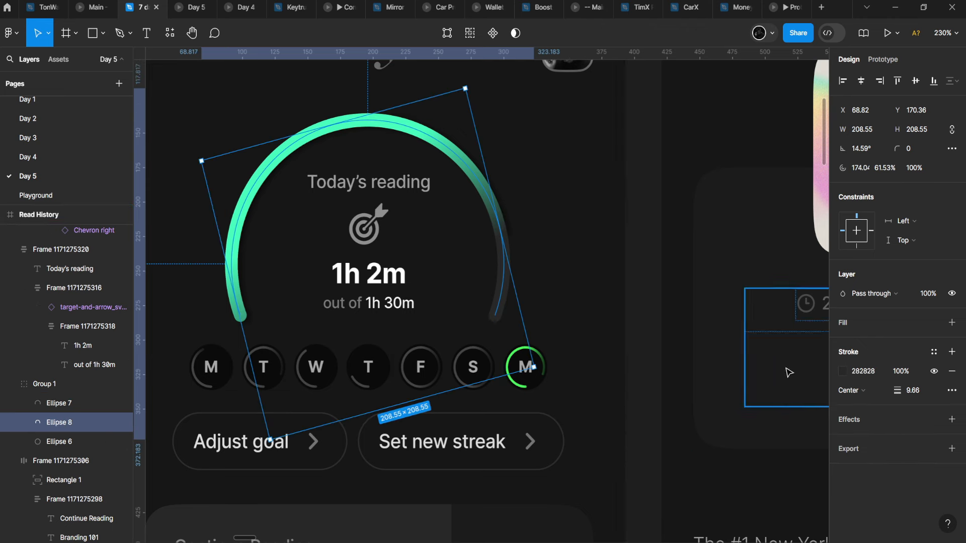
{"action": "left_click", "coordinate": [841, 373]}
{"action": "type", "text": "000000"}
{"action": "key", "text": "Return"}
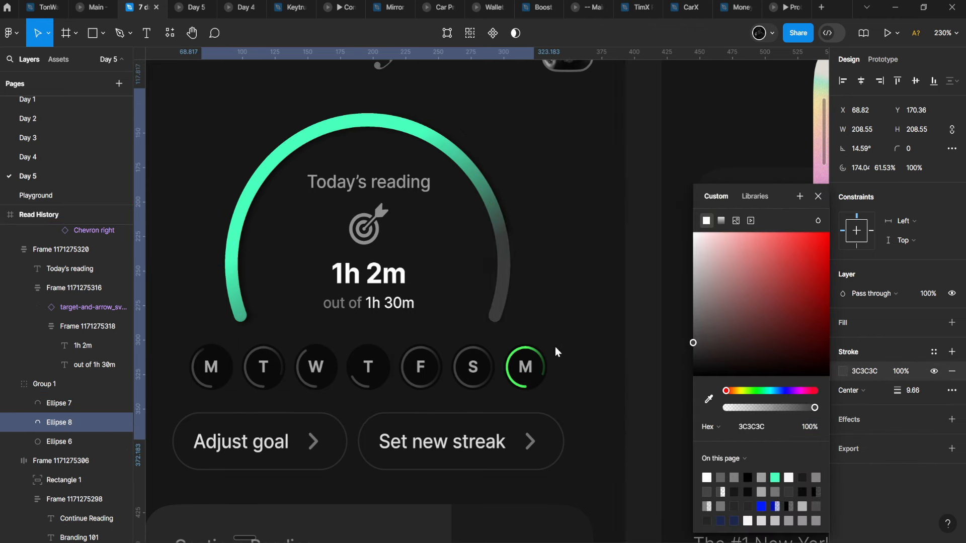
{"action": "key", "text": "ctrl+z"}
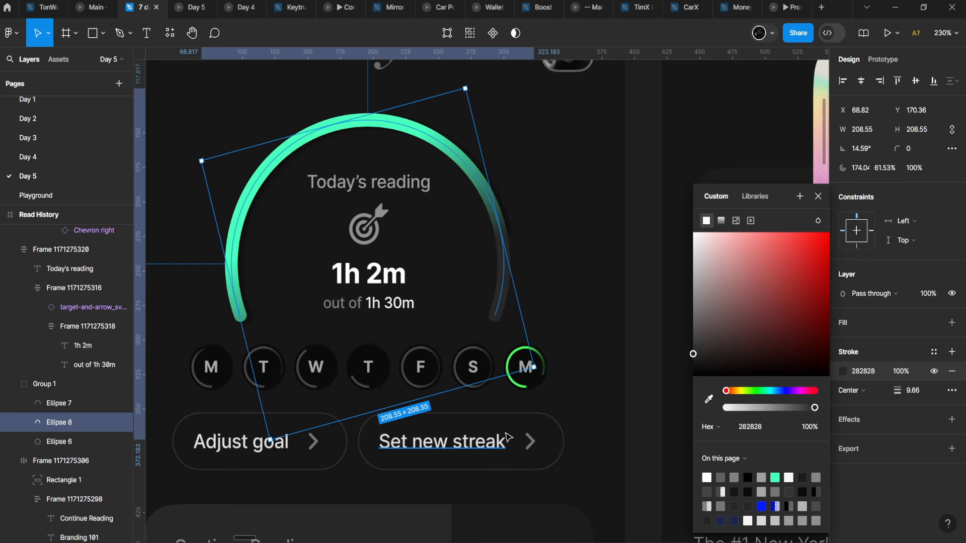
Toggle the green progress arc's drop shadow to compare its look, and open the shadow's settings
{"action": "left_click", "coordinate": [426, 158]}
{"action": "left_click", "coordinate": [72, 404]}
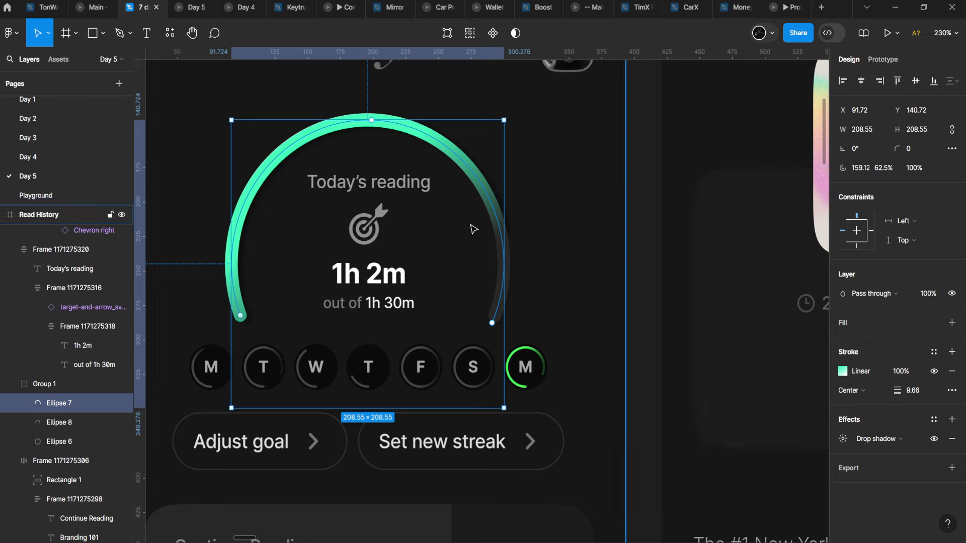
{"action": "scroll", "coordinate": [473, 226], "scroll_direction": "up", "scroll_amount": 6}
{"action": "scroll", "coordinate": [460, 122], "scroll_direction": "down", "scroll_amount": 4}
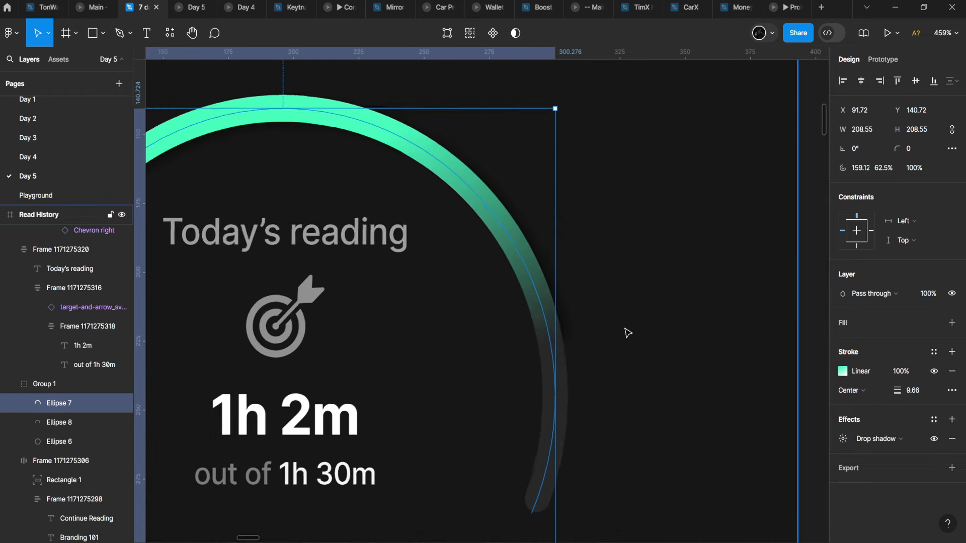
{"action": "scroll", "coordinate": [431, 269], "scroll_direction": "down", "scroll_amount": 4}
{"action": "scroll", "coordinate": [463, 276], "scroll_direction": "up", "scroll_amount": 4}
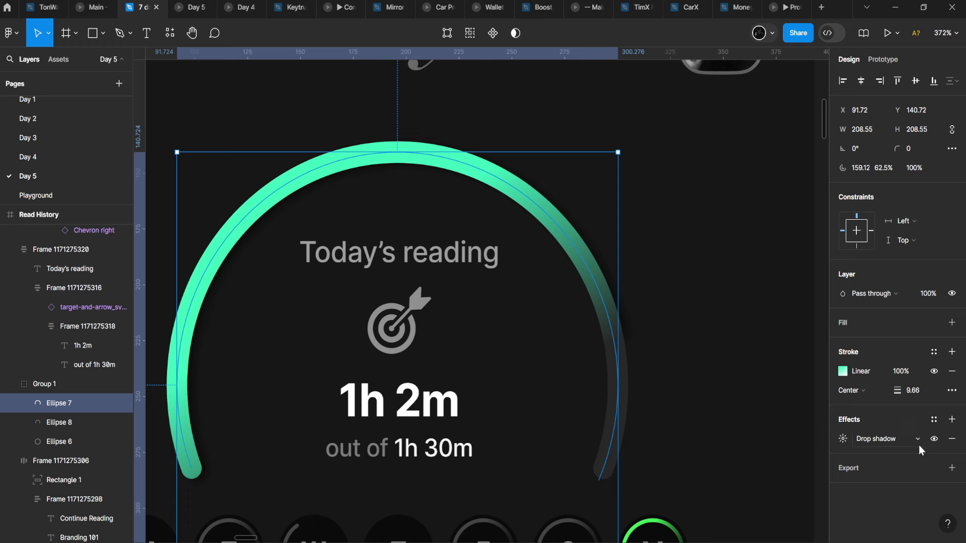
{"action": "left_click", "coordinate": [933, 443]}
{"action": "left_click", "coordinate": [931, 443]}
{"action": "left_click", "coordinate": [839, 443]}
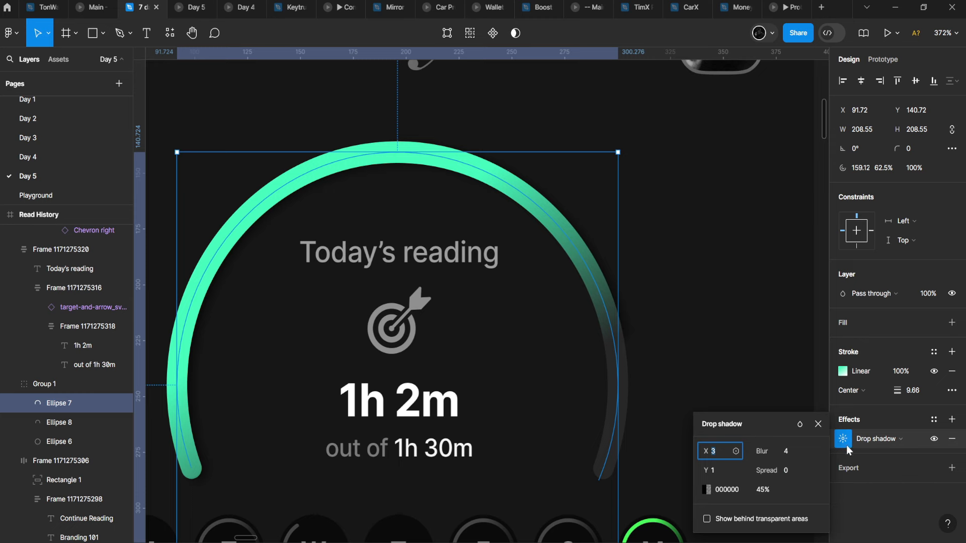
Raise the opacity of the end stop in the green arc's linear stroke gradient to 100%
{"action": "left_click", "coordinate": [842, 372]}
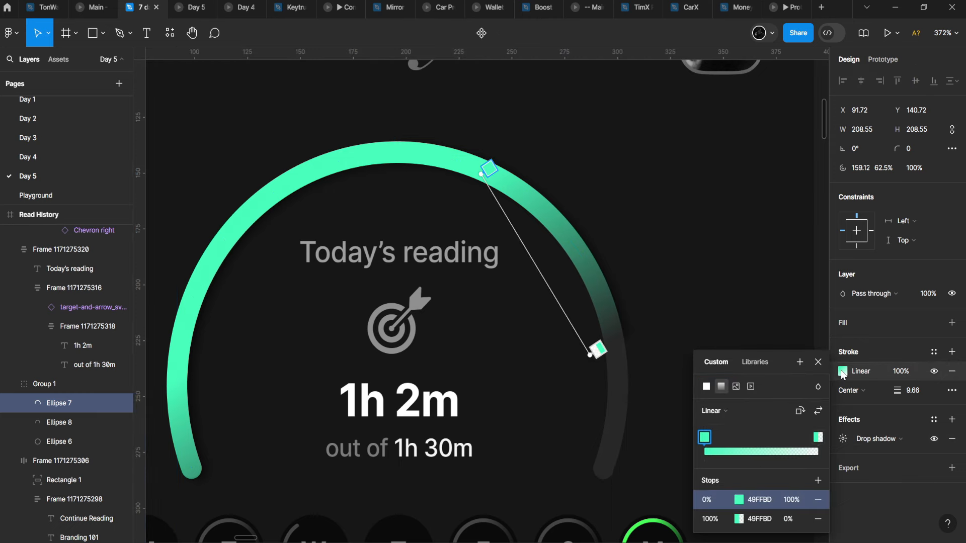
{"action": "left_click", "coordinate": [736, 519]}
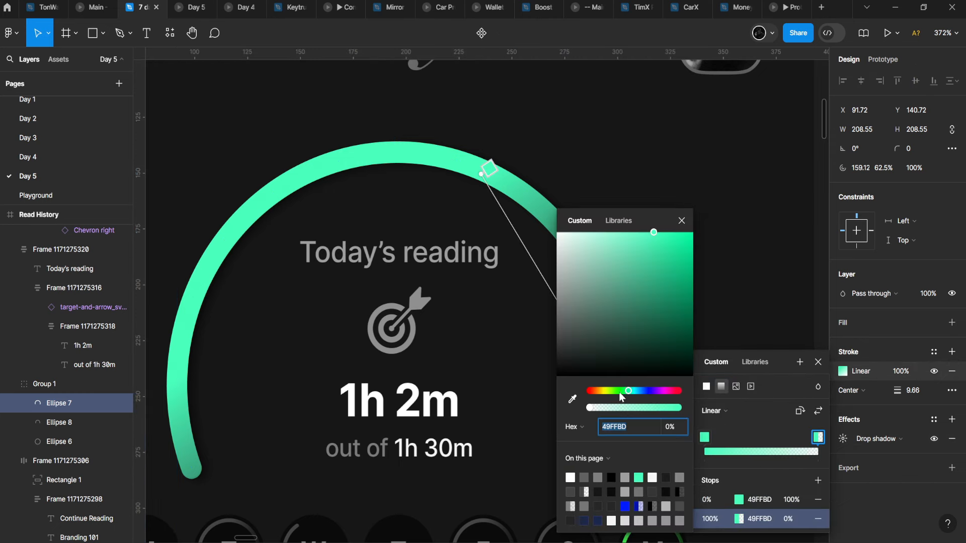
{"action": "left_click_drag", "start_coordinate": [639, 409], "coordinate": [684, 408]}
{"action": "left_click", "coordinate": [682, 220]}
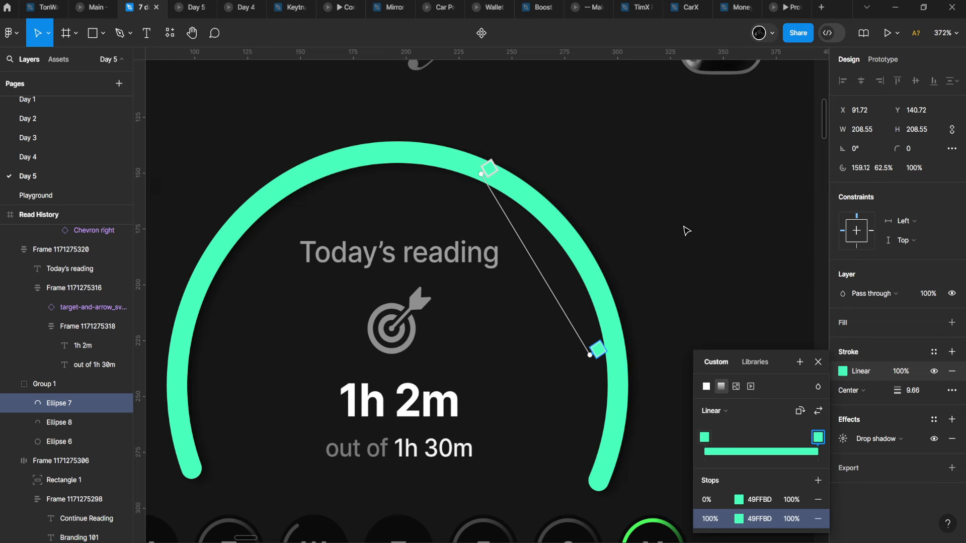
{"action": "scroll", "coordinate": [560, 275], "scroll_direction": "down", "scroll_amount": 3}
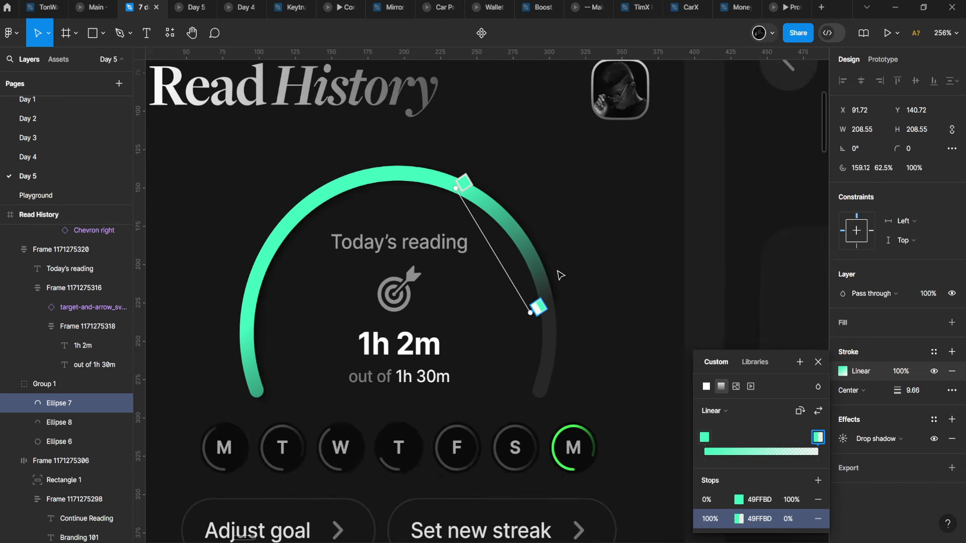
{"action": "key", "text": "Escape"}
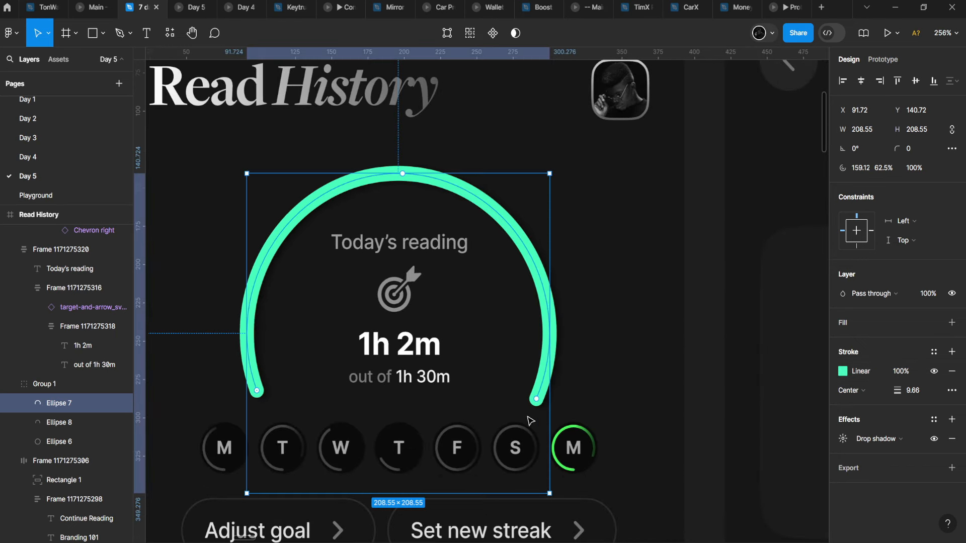
Try a 47.9% sweep on the solid green arc, and undo the sweep and gradient opacity changes
{"action": "left_click_drag", "start_coordinate": [537, 399], "coordinate": [558, 250]}
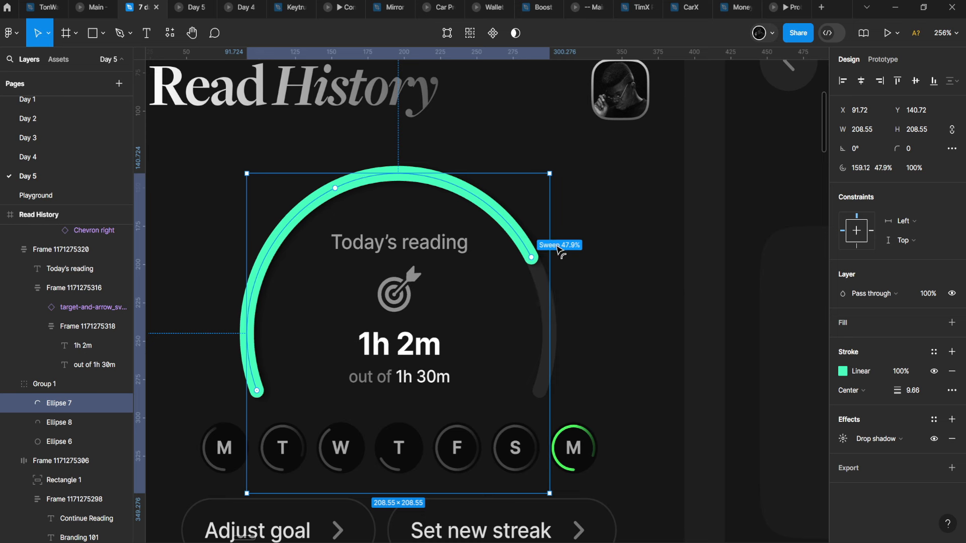
{"action": "key", "text": "ctrl+z"}
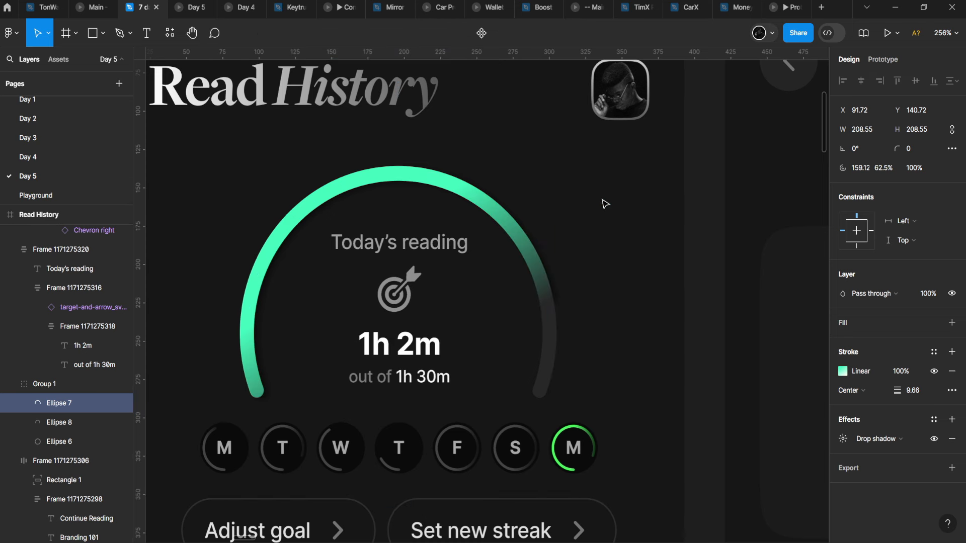
{"action": "left_click", "coordinate": [534, 269]}
{"action": "left_click_drag", "start_coordinate": [539, 266], "coordinate": [492, 287]}
{"action": "key", "text": "ctrl+z"}
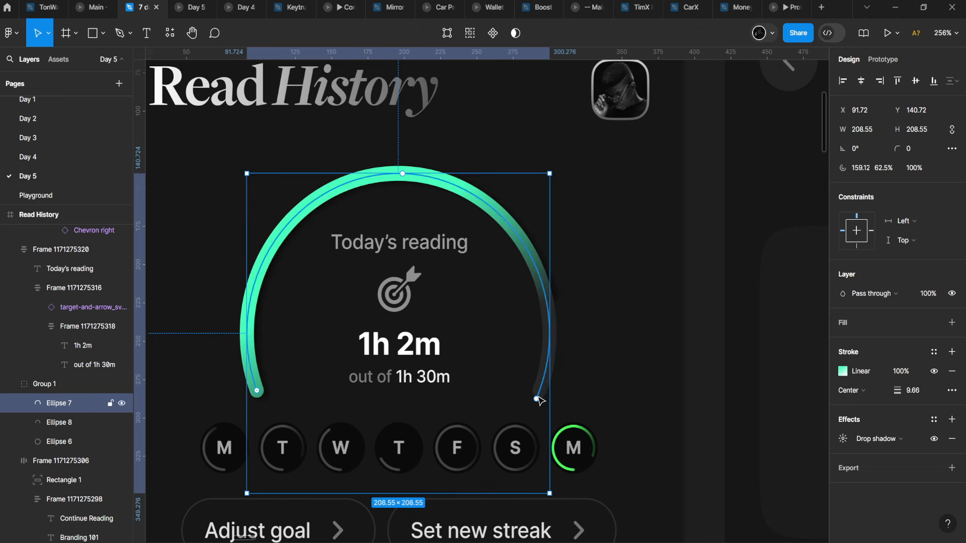
Shorten the green progress arc's sweep to 49.66%
{"action": "left_click_drag", "start_coordinate": [536, 399], "coordinate": [556, 270]}
{"action": "left_click", "coordinate": [586, 266]}
{"action": "scroll", "coordinate": [654, 297], "scroll_direction": "down", "scroll_amount": 8}
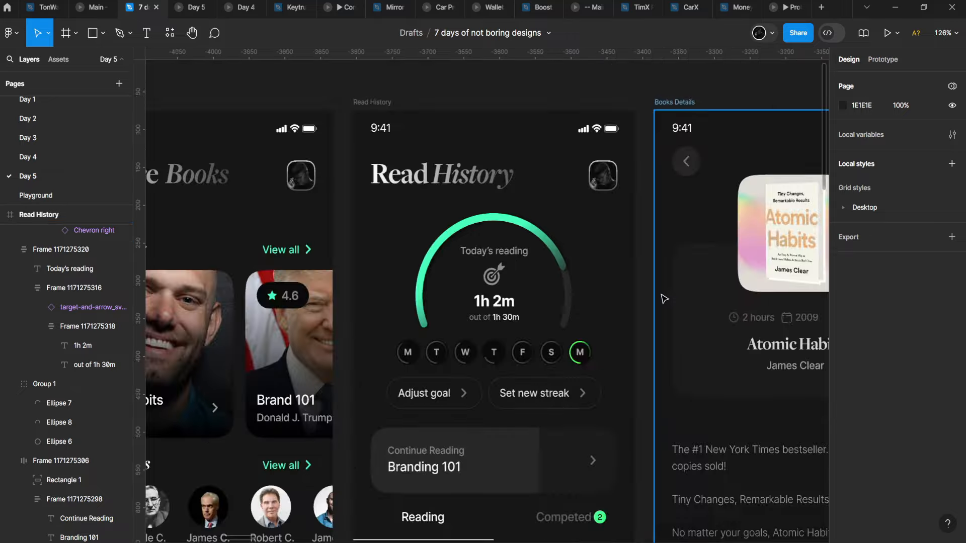
Reposition the end handle of the green progress arc's linear stroke gradient closer to the arc's shortened tip
{"action": "scroll", "coordinate": [597, 300], "scroll_direction": "up", "scroll_amount": 8}
{"action": "left_click", "coordinate": [508, 221]}
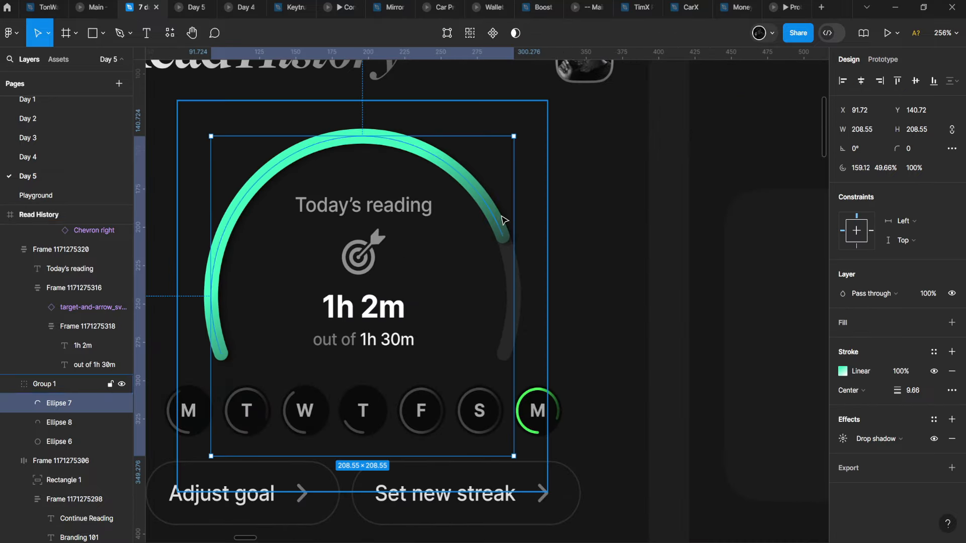
{"action": "scroll", "coordinate": [502, 237], "scroll_direction": "up", "scroll_amount": 4}
{"action": "left_click", "coordinate": [843, 372]}
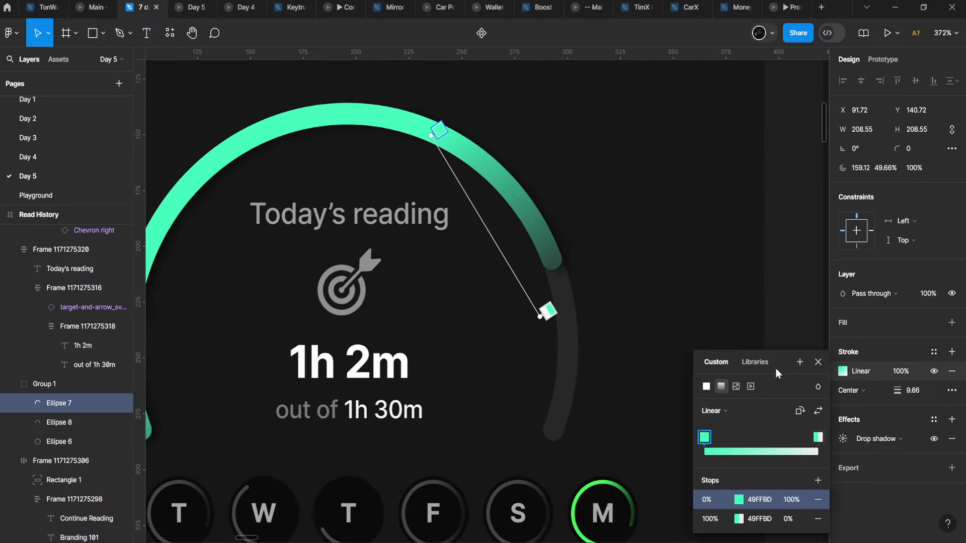
{"action": "mouse_move", "coordinate": [550, 325]}
{"action": "left_mouse_down"}
{"action": "mouse_move", "coordinate": [563, 277]}
{"action": "mouse_move", "coordinate": [553, 287]}
{"action": "left_mouse_up"}
{"action": "key", "text": "Escape"}
{"action": "scroll", "coordinate": [504, 334], "scroll_direction": "down", "scroll_amount": 6}
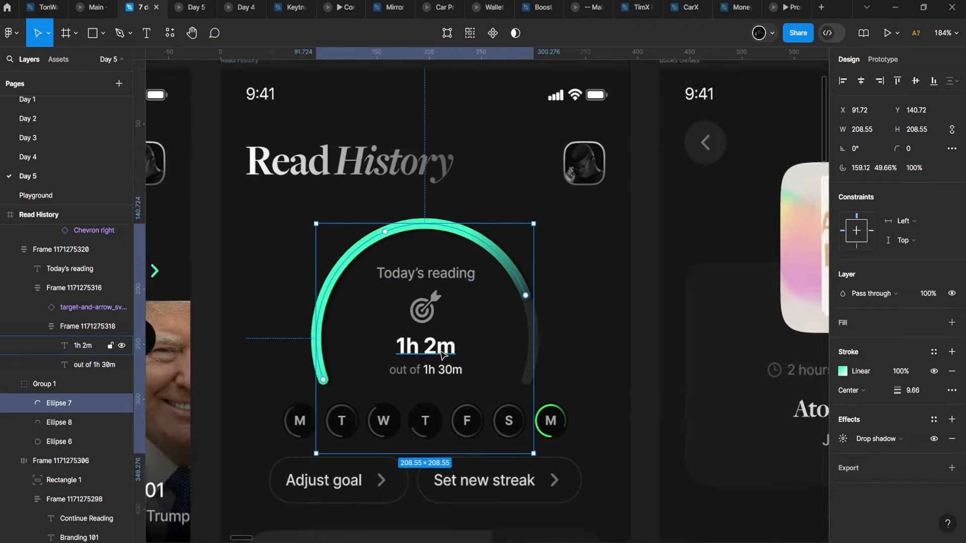
{"action": "scroll", "coordinate": [364, 241], "scroll_direction": "up", "scroll_amount": 5}
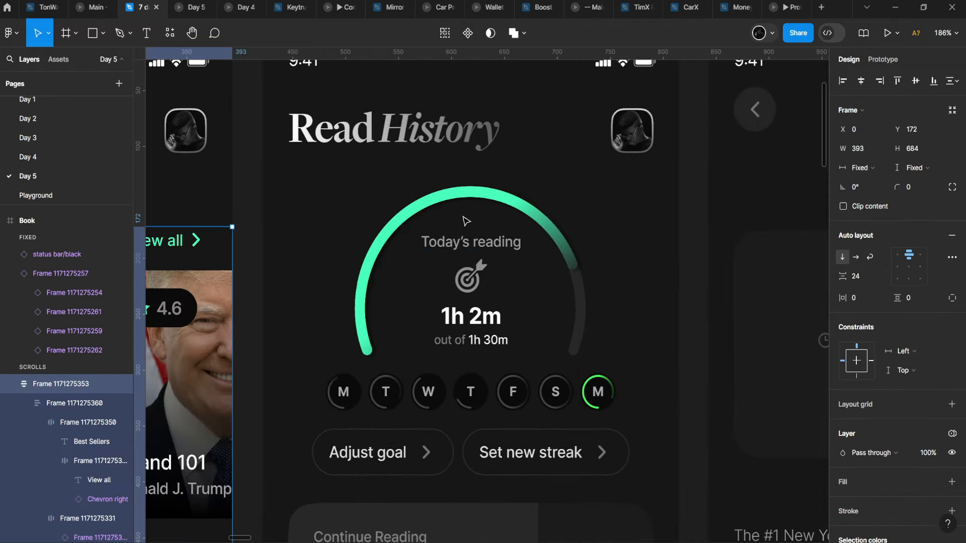
{"action": "key", "text": "Escape"}
{"action": "scroll", "coordinate": [496, 241], "scroll_direction": "up", "scroll_amount": 3}
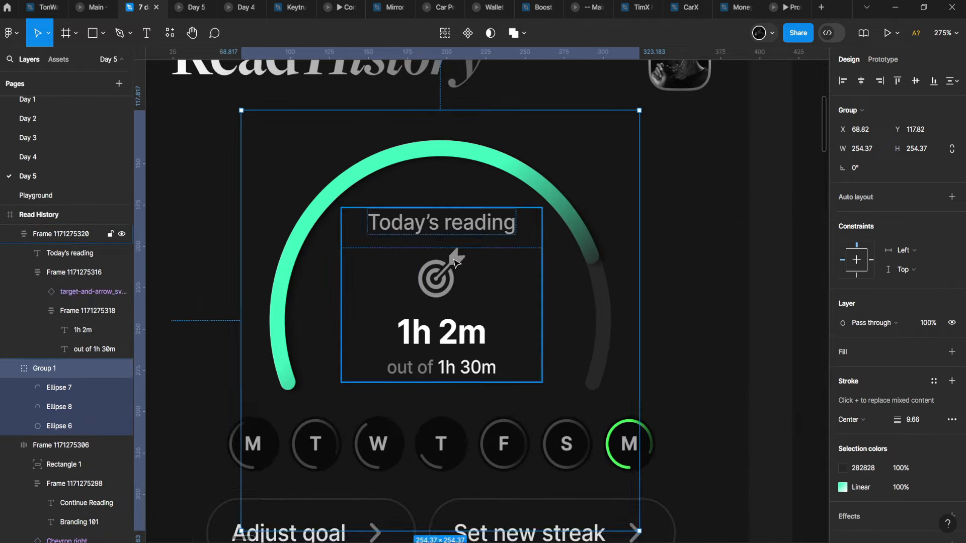
{"action": "left_click", "coordinate": [477, 276], "text": "ctrl"}
{"action": "key", "text": "ctrl+slash"}
{"action": "type", "text": "s"}
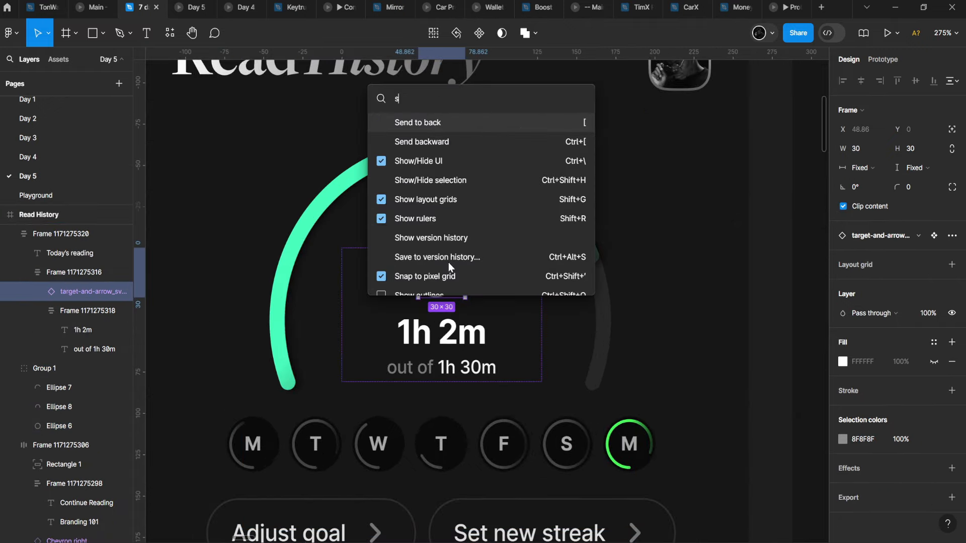
{"action": "key", "text": "BackSpace"}
{"action": "key", "text": "Escape"}
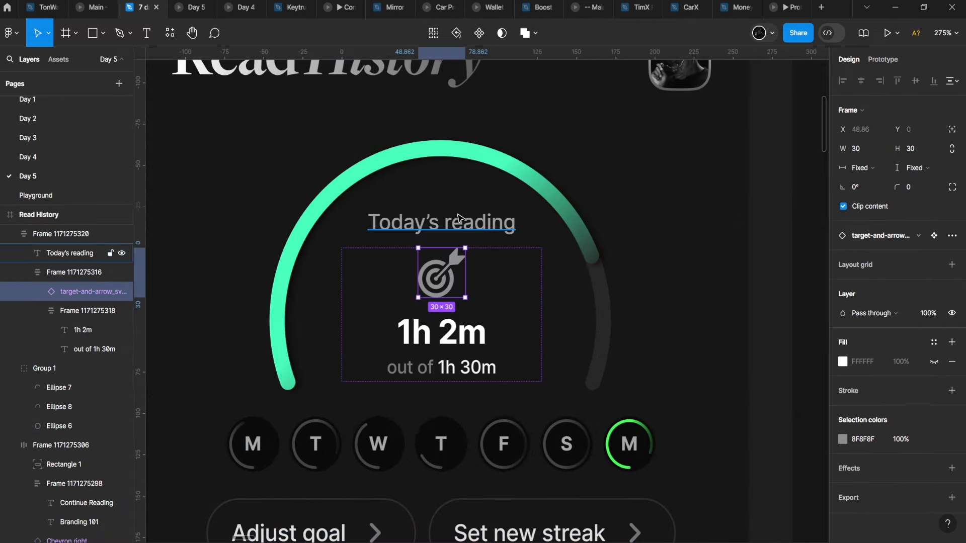
{"action": "left_click", "coordinate": [443, 223]}
{"action": "scroll", "coordinate": [448, 227], "scroll_direction": "down", "scroll_amount": 5}
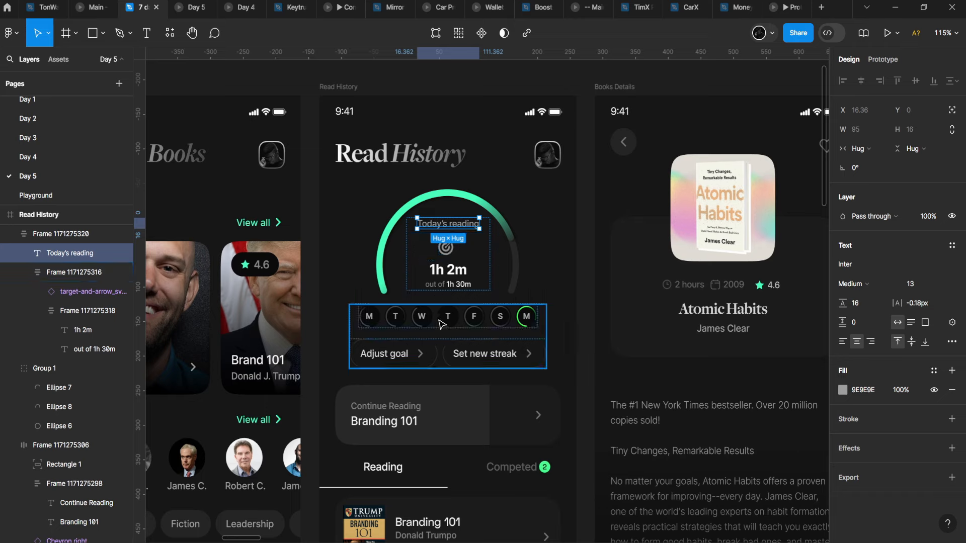
Examine the first M day badge and its background circle in the weekday row beneath the progress arc
{"action": "scroll", "coordinate": [437, 331], "scroll_direction": "up", "scroll_amount": 3}
{"action": "scroll", "coordinate": [365, 343], "scroll_direction": "up", "scroll_amount": 3}
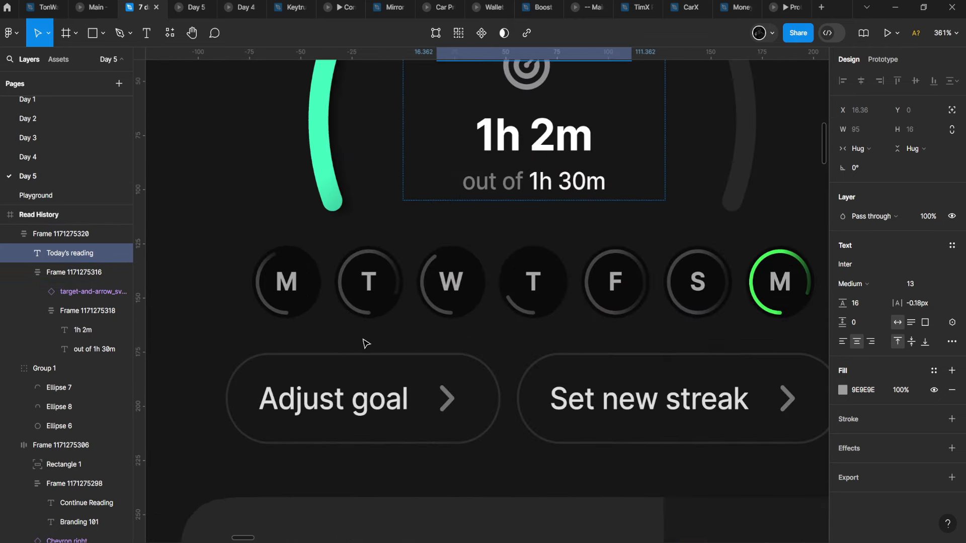
{"action": "left_click", "coordinate": [273, 280]}
{"action": "scroll", "coordinate": [272, 280], "scroll_direction": "up", "scroll_amount": 2}
{"action": "double_click", "coordinate": [273, 271]}
{"action": "scroll", "coordinate": [274, 261], "scroll_direction": "up", "scroll_amount": 3}
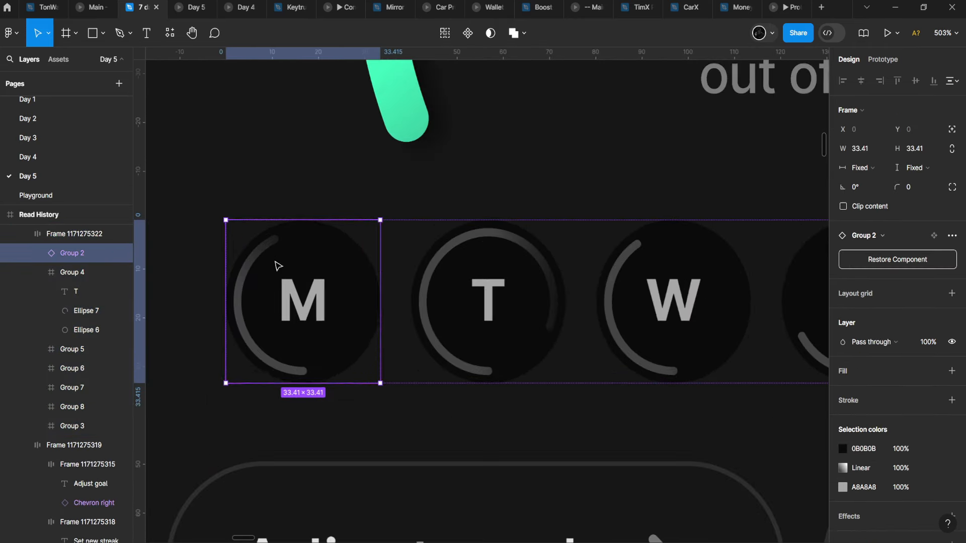
{"action": "double_click", "coordinate": [272, 257]}
{"action": "scroll", "coordinate": [273, 252], "scroll_direction": "down", "scroll_amount": 5}
{"action": "scroll", "coordinate": [402, 227], "scroll_direction": "up", "scroll_amount": 1}
{"action": "left_click_drag", "start_coordinate": [435, 212], "coordinate": [435, 268]}
{"action": "scroll", "coordinate": [432, 280], "scroll_direction": "down", "scroll_amount": 3}
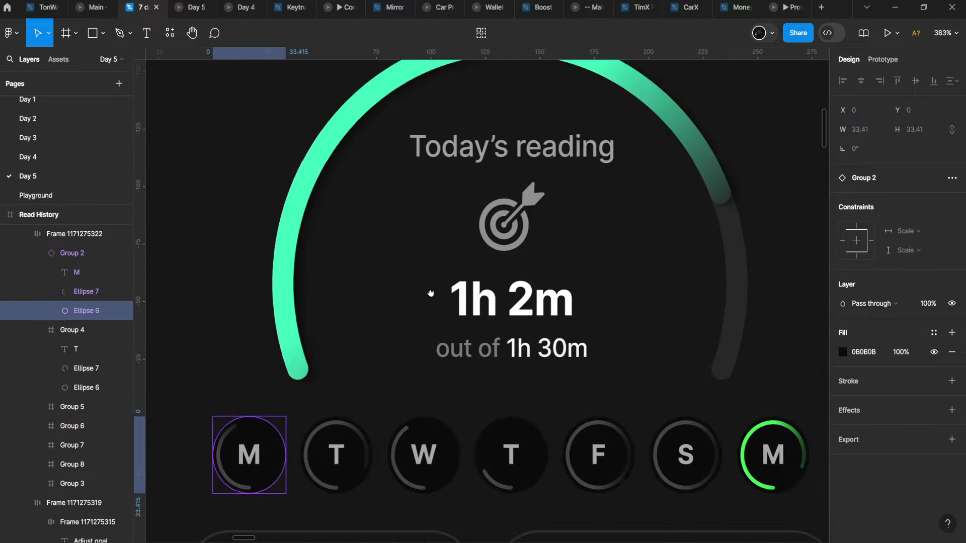
Restore the missing main component of the first M day badge
{"action": "scroll", "coordinate": [252, 304], "scroll_direction": "up", "scroll_amount": 6}
{"action": "key", "text": "Escape"}
{"action": "double_click", "coordinate": [246, 281]}
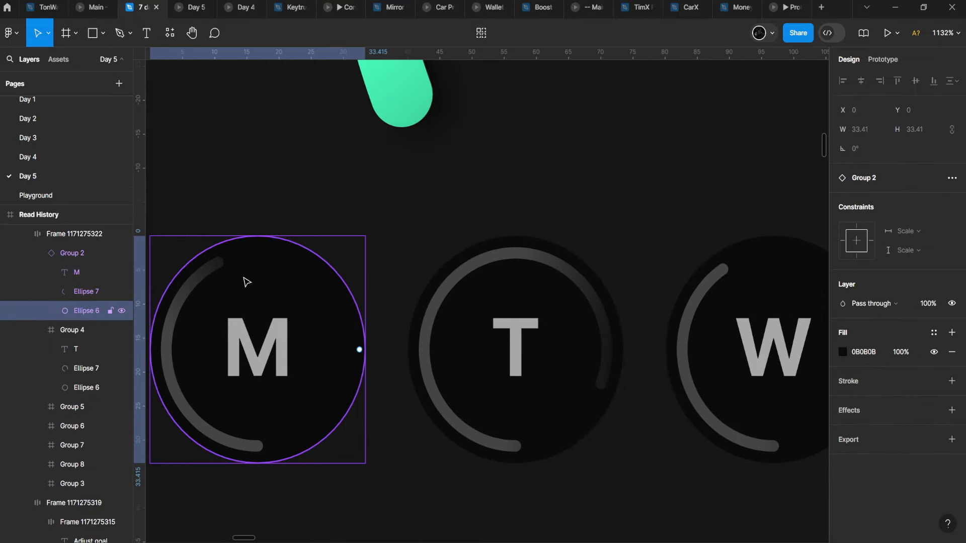
{"action": "key", "text": "shift+Return"}
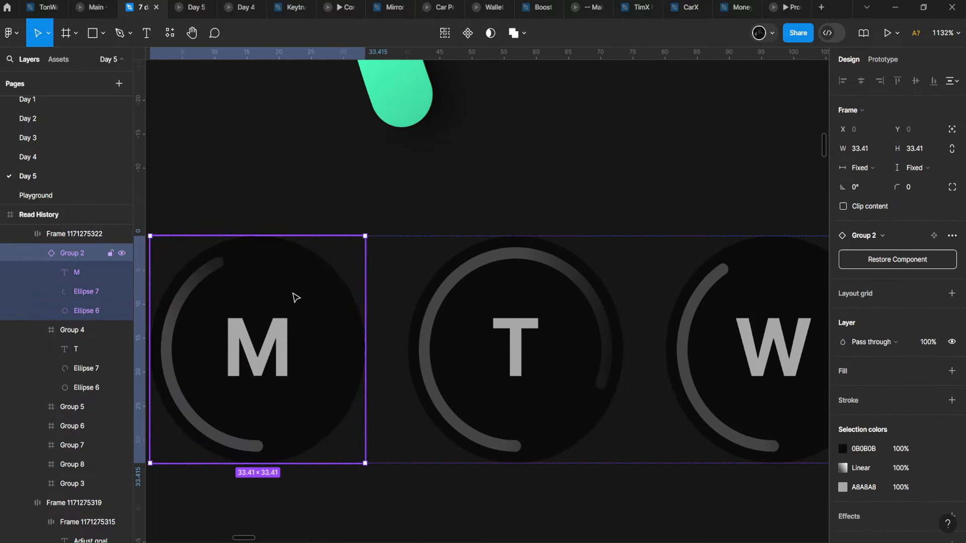
{"action": "left_click_drag", "start_coordinate": [307, 301], "coordinate": [423, 271]}
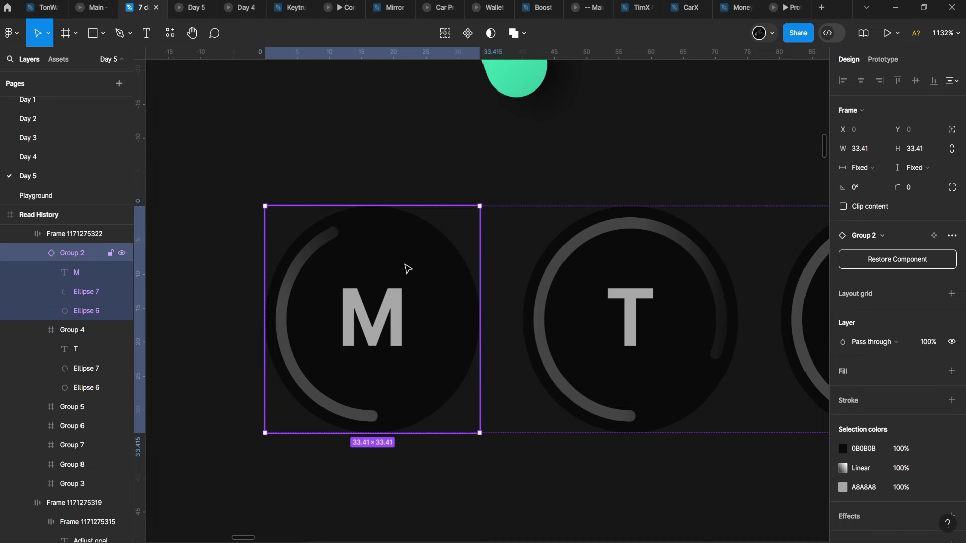
{"action": "double_click", "coordinate": [407, 269]}
{"action": "left_click", "coordinate": [506, 270]}
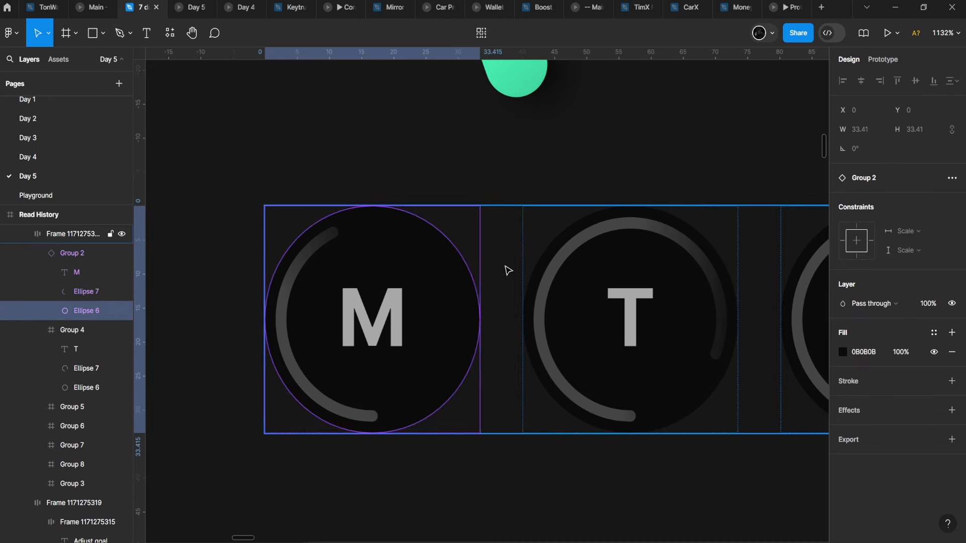
{"action": "left_click", "coordinate": [456, 278]}
{"action": "left_click", "coordinate": [874, 260]}
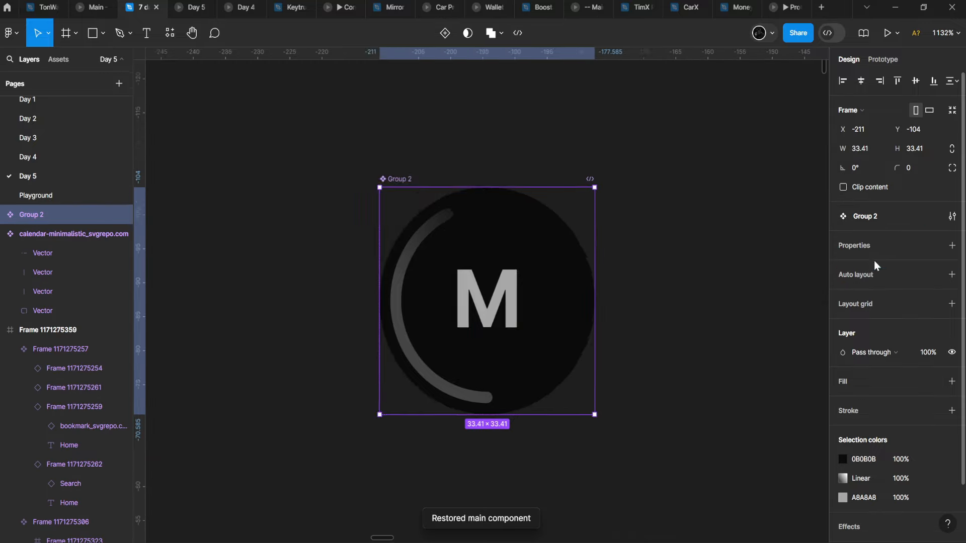
Move the restored M badge main component onto the empty canvas beside the Book screen at X -4299, Y 365
{"action": "scroll", "coordinate": [540, 305], "scroll_direction": "down", "scroll_amount": 8}
{"action": "left_click_drag", "start_coordinate": [392, 316], "coordinate": [575, 284]}
{"action": "scroll", "coordinate": [577, 282], "scroll_direction": "down", "scroll_amount": 5}
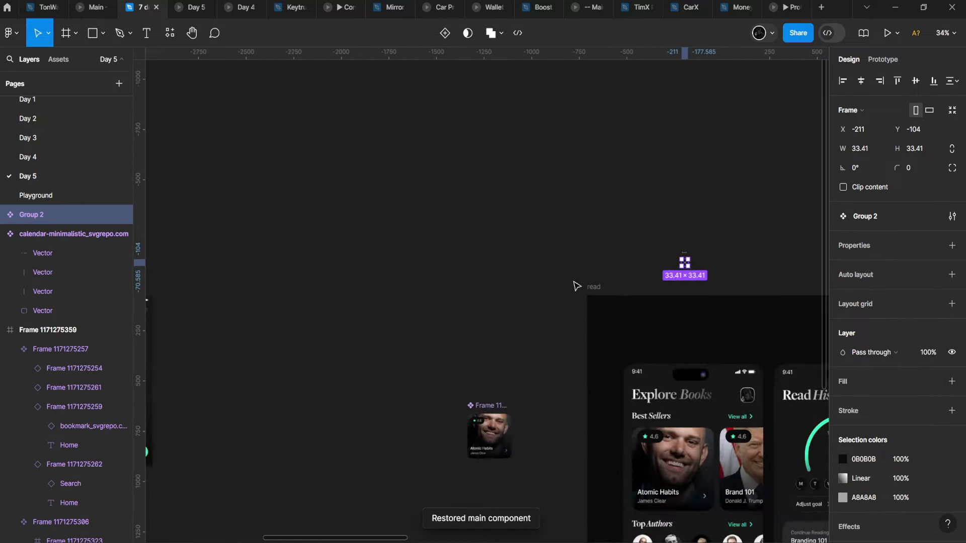
{"action": "key", "text": "ctrl+x"}
{"action": "left_click_drag", "start_coordinate": [428, 320], "coordinate": [624, 299]}
{"action": "scroll", "coordinate": [473, 297], "scroll_direction": "up", "scroll_amount": 7}
{"action": "key", "text": "ctrl+v"}
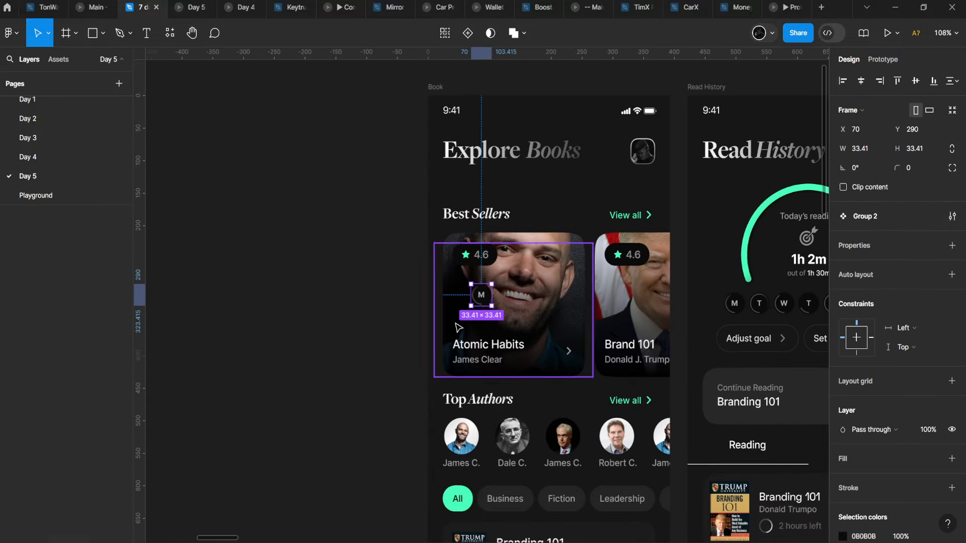
{"action": "left_click_drag", "start_coordinate": [480, 297], "coordinate": [97, 271]}
Detach the first M day badge in the Read History weekday row from its main component
{"action": "scroll", "coordinate": [240, 296], "scroll_direction": "up", "scroll_amount": 3}
{"action": "scroll", "coordinate": [569, 299], "scroll_direction": "down", "scroll_amount": 3}
{"action": "scroll", "coordinate": [426, 261], "scroll_direction": "up", "scroll_amount": 5}
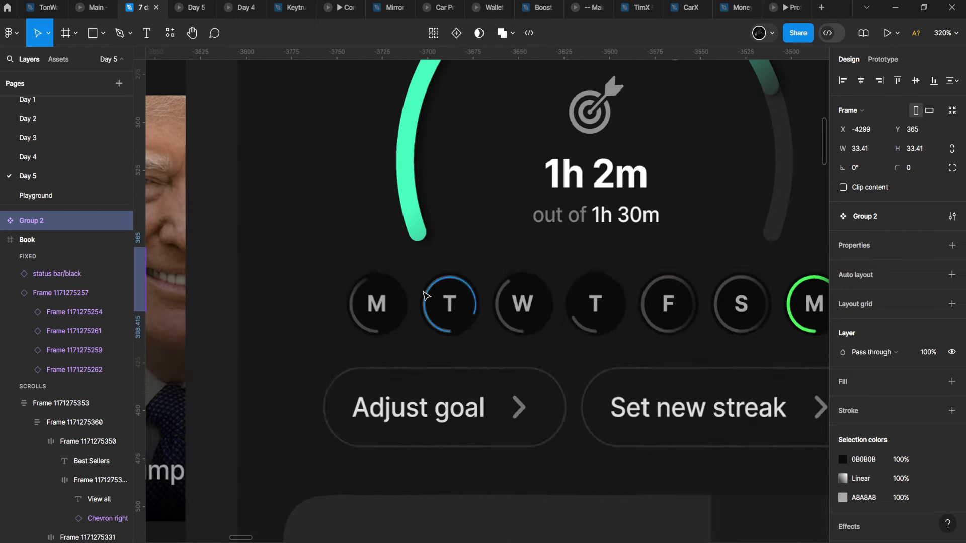
{"action": "left_click", "coordinate": [378, 303]}
{"action": "left_click", "coordinate": [378, 302], "text": "ctrl"}
{"action": "left_click", "coordinate": [449, 307]}
{"action": "left_click", "coordinate": [523, 315]}
{"action": "left_click", "coordinate": [378, 317]}
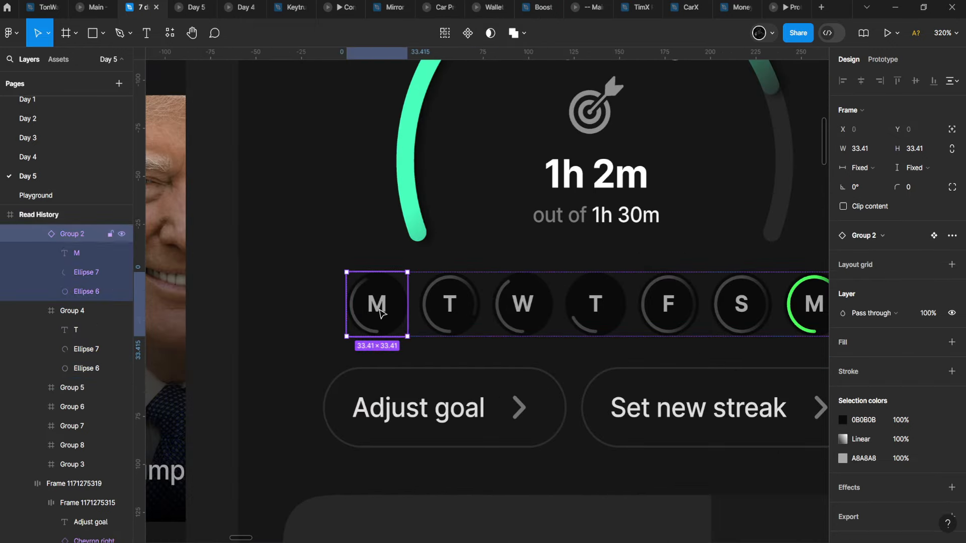
{"action": "key", "text": "ctrl+alt+b"}
Select the W day badge's progress ring and examine its sweep and look against the neighbouring badges
{"action": "scroll", "coordinate": [361, 301], "scroll_direction": "up", "scroll_amount": 2}
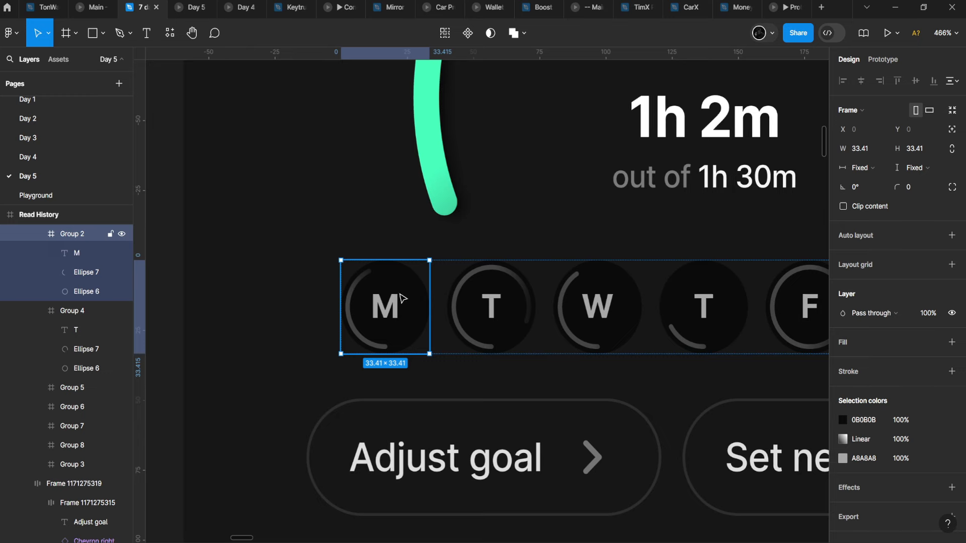
{"action": "left_click", "coordinate": [402, 298]}
{"action": "left_click", "coordinate": [530, 285]}
{"action": "left_click", "coordinate": [583, 280], "text": "ctrl"}
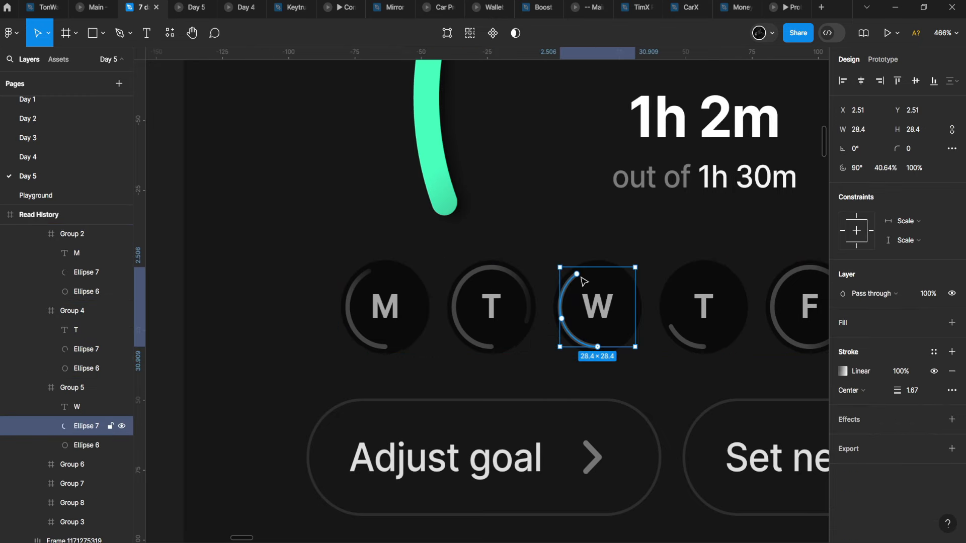
{"action": "left_click_drag", "start_coordinate": [579, 276], "coordinate": [641, 270]}
{"action": "left_click_drag", "start_coordinate": [573, 278], "coordinate": [457, 273]}
{"action": "scroll", "coordinate": [395, 269], "scroll_direction": "up", "scroll_amount": 2}
{"action": "scroll", "coordinate": [330, 294], "scroll_direction": "up", "scroll_amount": 2}
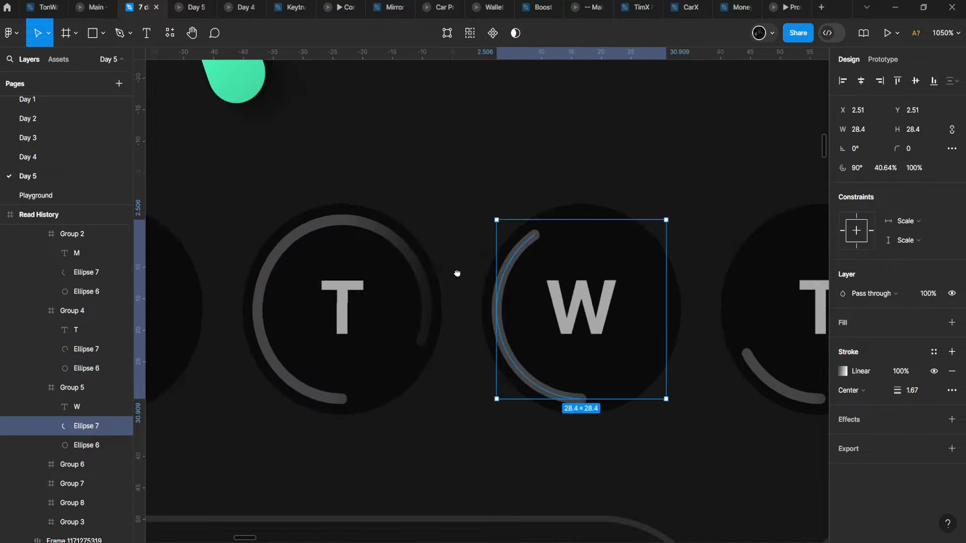
{"action": "scroll", "coordinate": [471, 265], "scroll_direction": "down", "scroll_amount": 3}
{"action": "scroll", "coordinate": [407, 294], "scroll_direction": "up", "scroll_amount": 1}
{"action": "scroll", "coordinate": [309, 343], "scroll_direction": "down", "scroll_amount": 2}
{"action": "scroll", "coordinate": [309, 347], "scroll_direction": "down", "scroll_amount": 5}
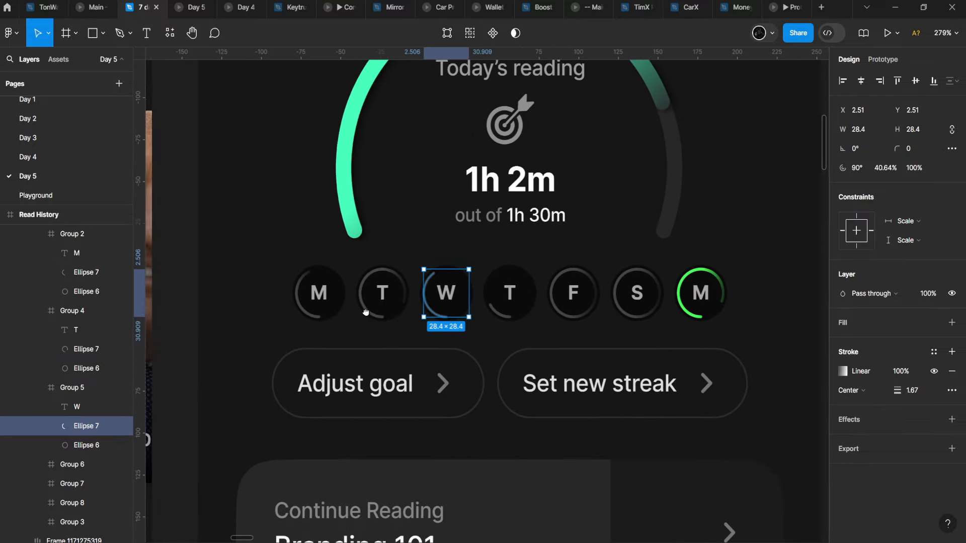
Set the start stop of the stroke gradient on the F and S day badges' rings to A2A2A2
{"action": "left_click", "coordinate": [601, 284]}
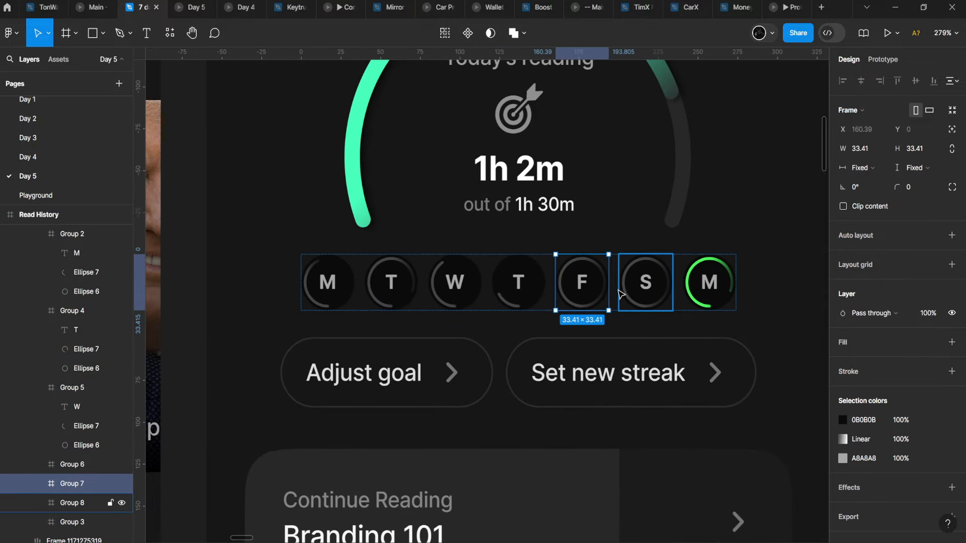
{"action": "left_click", "coordinate": [649, 290]}
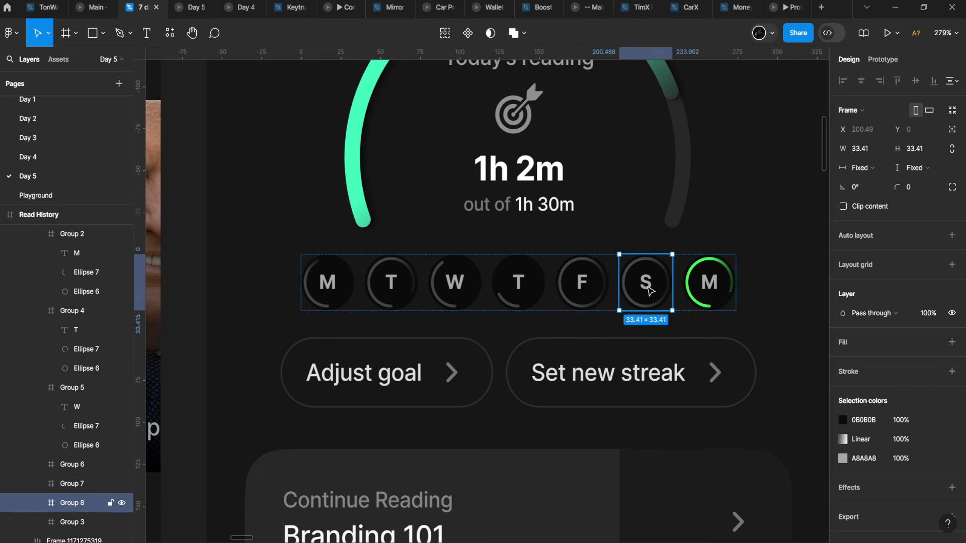
{"action": "scroll", "coordinate": [648, 292], "scroll_direction": "up", "scroll_amount": 2}
{"action": "left_click", "coordinate": [565, 289]}
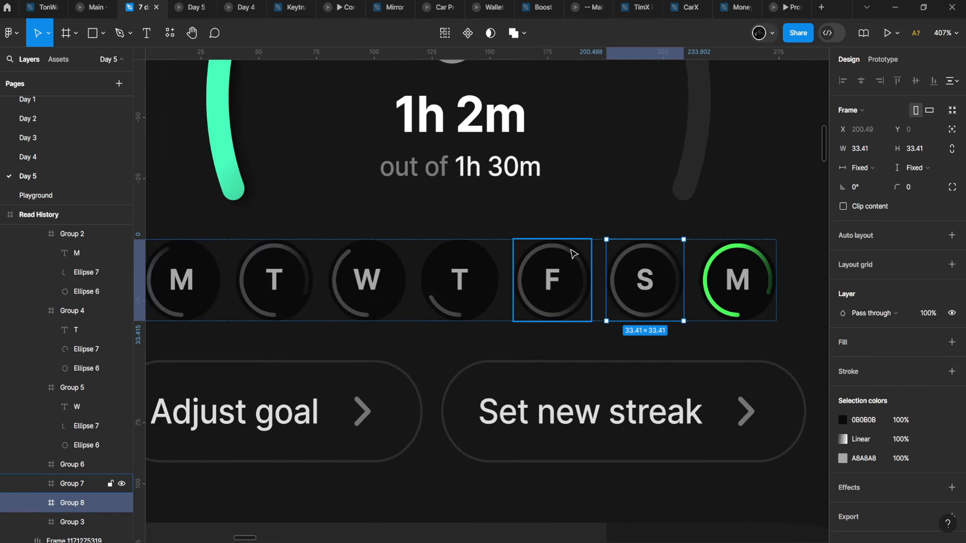
{"action": "double_click", "coordinate": [562, 292]}
{"action": "scroll", "coordinate": [562, 292], "scroll_direction": "up", "scroll_amount": 2}
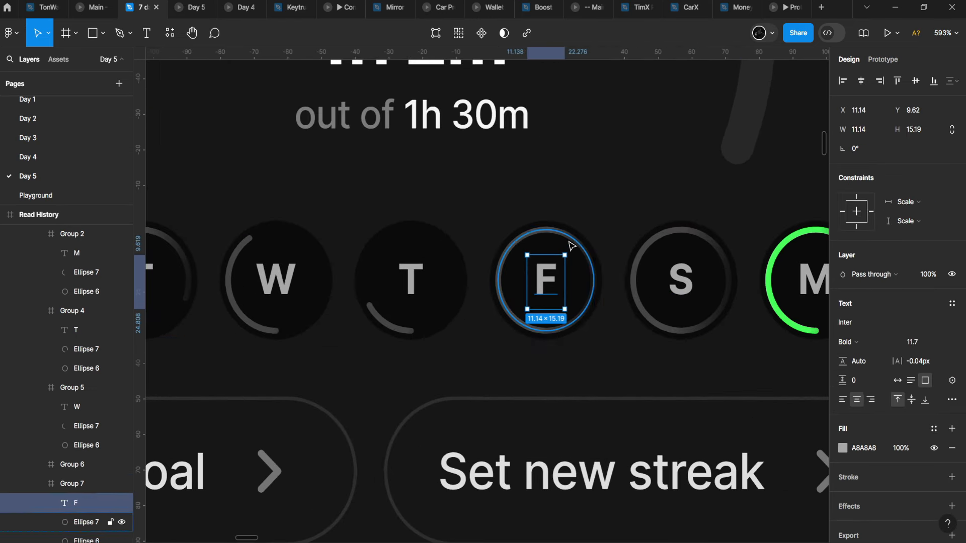
{"action": "left_click", "coordinate": [653, 250], "text": "shift"}
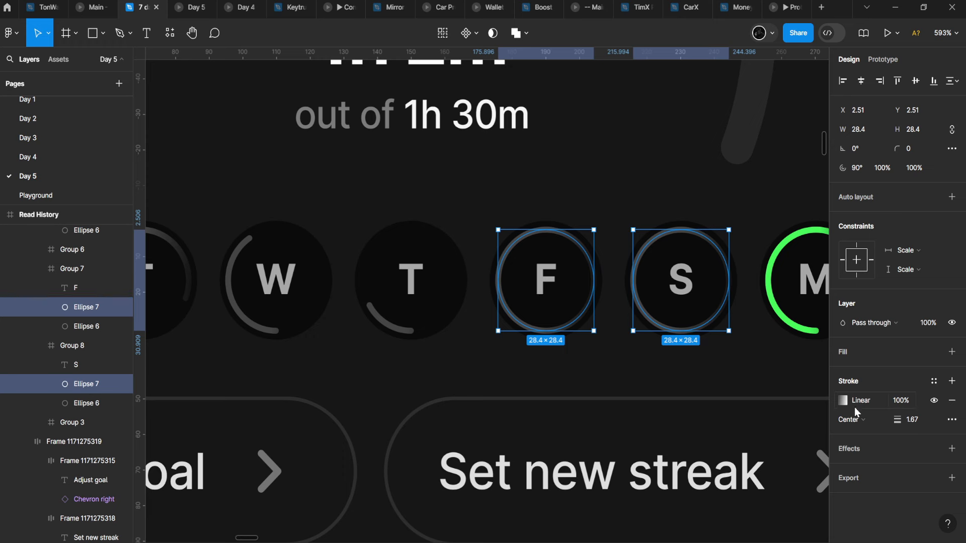
{"action": "left_click", "coordinate": [842, 401]}
{"action": "left_click", "coordinate": [738, 500]}
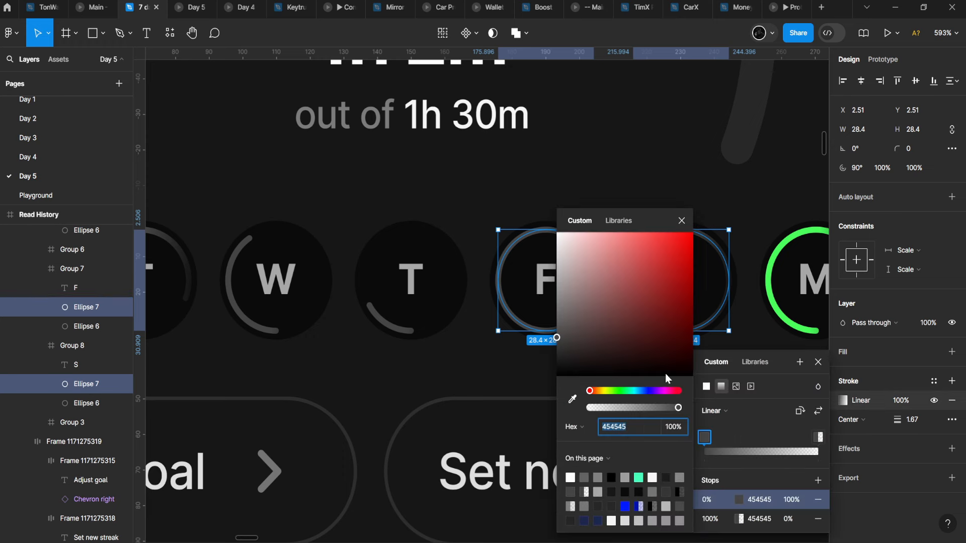
{"action": "left_click", "coordinate": [607, 332]}
{"action": "left_click_drag", "start_coordinate": [522, 300], "coordinate": [519, 294]}
{"action": "left_click_drag", "start_coordinate": [443, 286], "coordinate": [295, 248]}
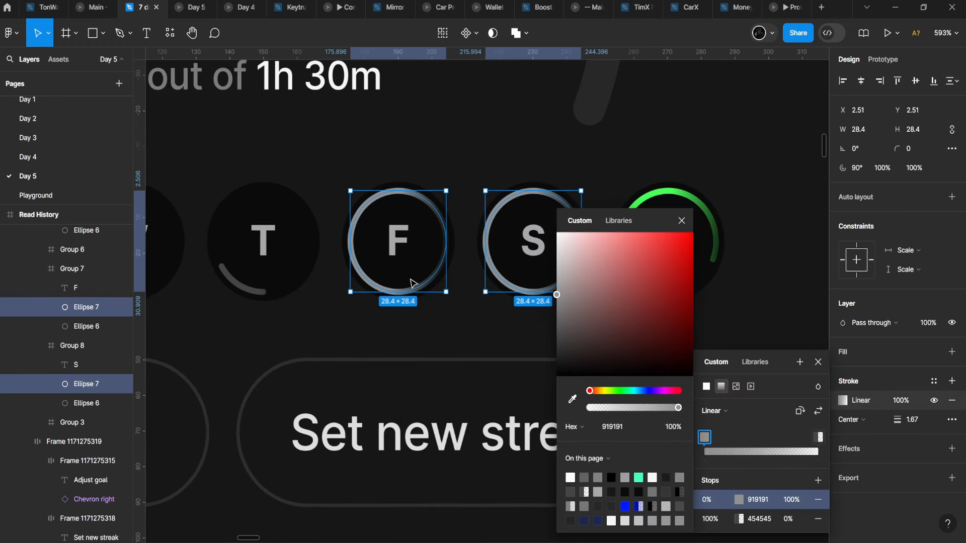
{"action": "left_click_drag", "start_coordinate": [571, 289], "coordinate": [514, 289]}
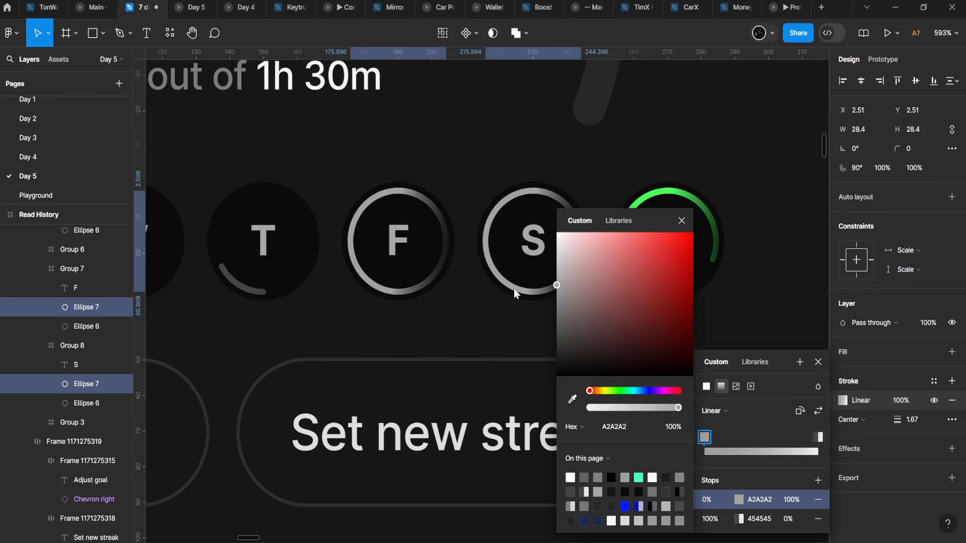
Raise the opacity of the 454545 end stop in the F and S rings' stroke gradient to 28%
{"action": "scroll", "coordinate": [352, 281], "scroll_direction": "down", "scroll_amount": 3}
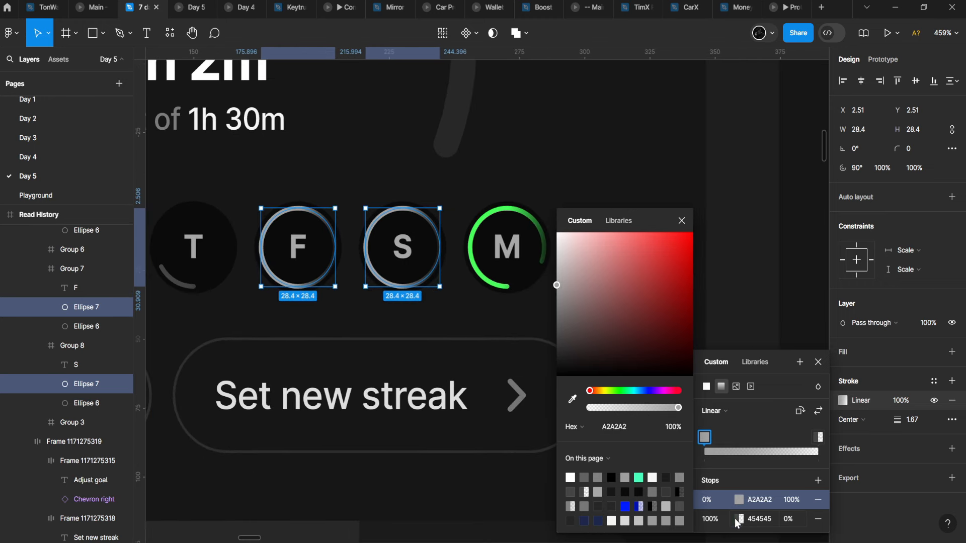
{"action": "left_click", "coordinate": [736, 523]}
{"action": "mouse_move", "coordinate": [599, 408]}
{"action": "left_mouse_down"}
{"action": "mouse_move", "coordinate": [621, 411]}
{"action": "mouse_move", "coordinate": [614, 408]}
{"action": "left_mouse_up"}
{"action": "scroll", "coordinate": [394, 357], "scroll_direction": "down", "scroll_amount": 3}
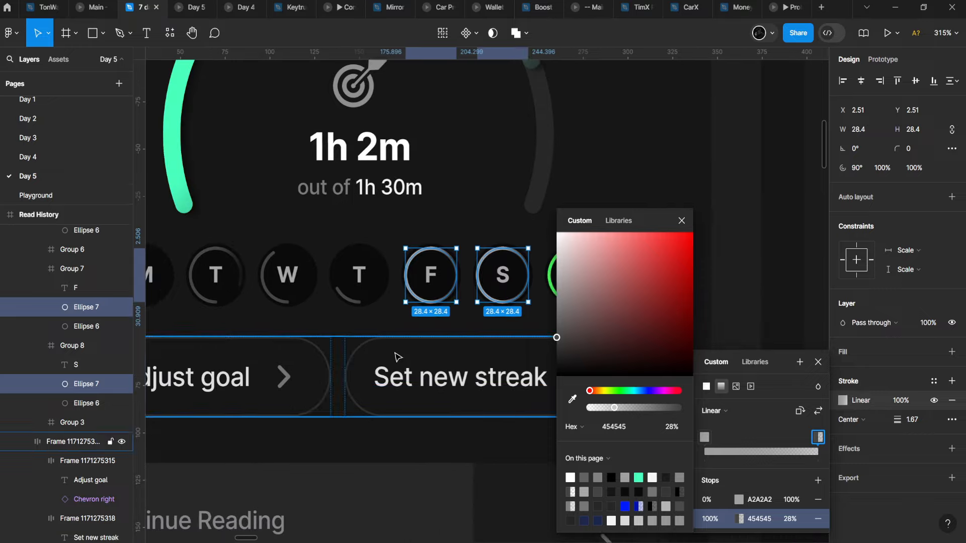
Review the Read History screen's progress arc, recoloured weekday badges and surrounding layout at several magnifications
{"action": "left_click", "coordinate": [395, 357]}
{"action": "scroll", "coordinate": [397, 352], "scroll_direction": "down", "scroll_amount": 10}
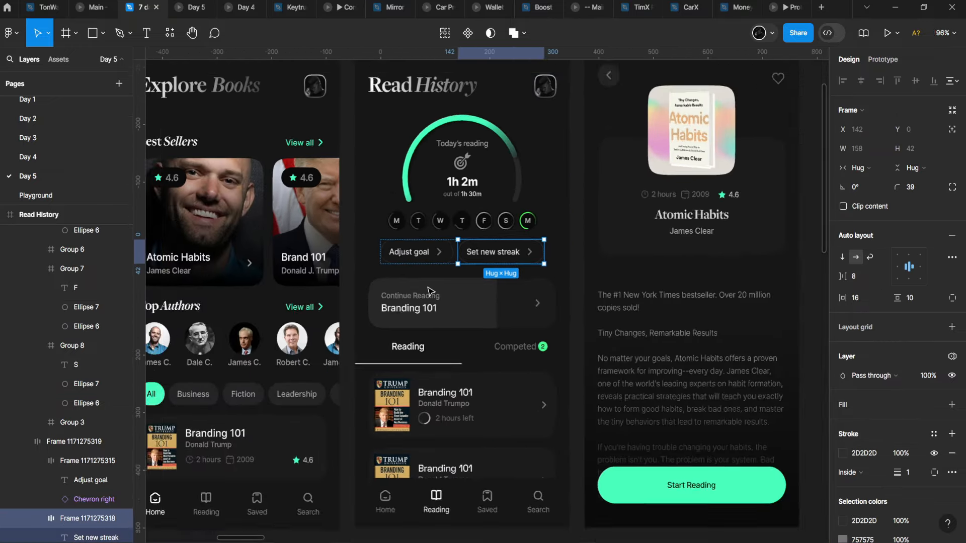
{"action": "scroll", "coordinate": [428, 291], "scroll_direction": "up", "scroll_amount": 3}
{"action": "scroll", "coordinate": [389, 277], "scroll_direction": "up", "scroll_amount": 2}
{"action": "left_click_drag", "start_coordinate": [390, 277], "coordinate": [301, 382]}
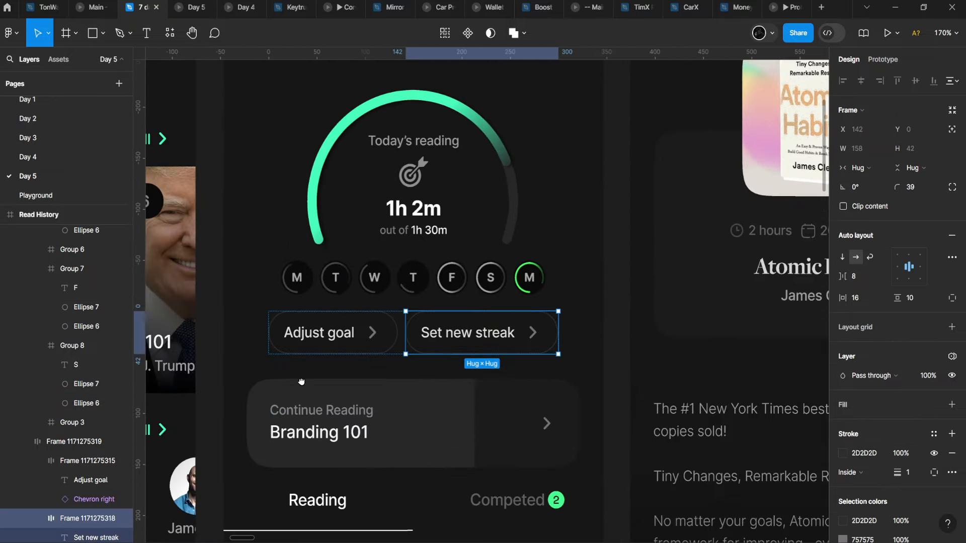
{"action": "left_click", "coordinate": [274, 369]}
{"action": "scroll", "coordinate": [274, 369], "scroll_direction": "down", "scroll_amount": 5}
{"action": "scroll", "coordinate": [284, 383], "scroll_direction": "up", "scroll_amount": 3}
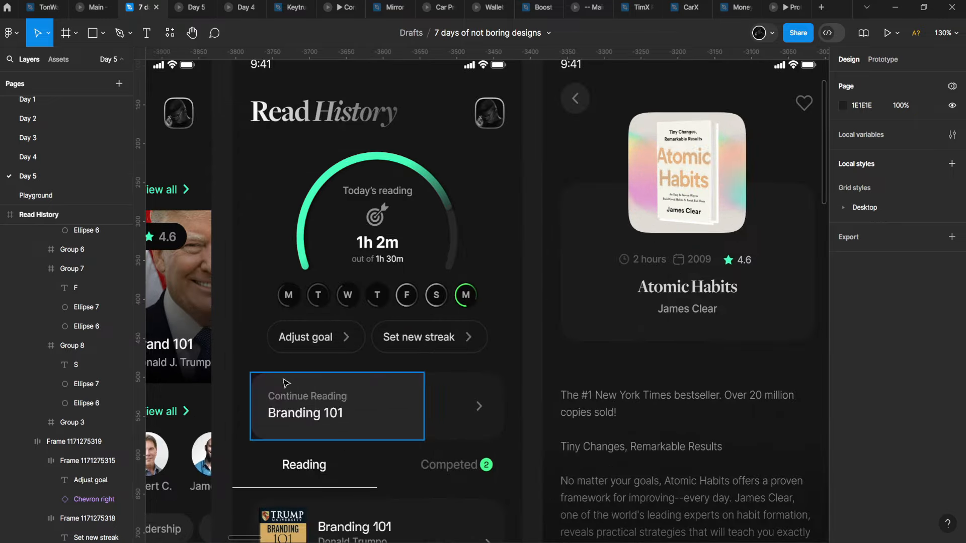
{"action": "scroll", "coordinate": [300, 432], "scroll_direction": "up", "scroll_amount": 3}
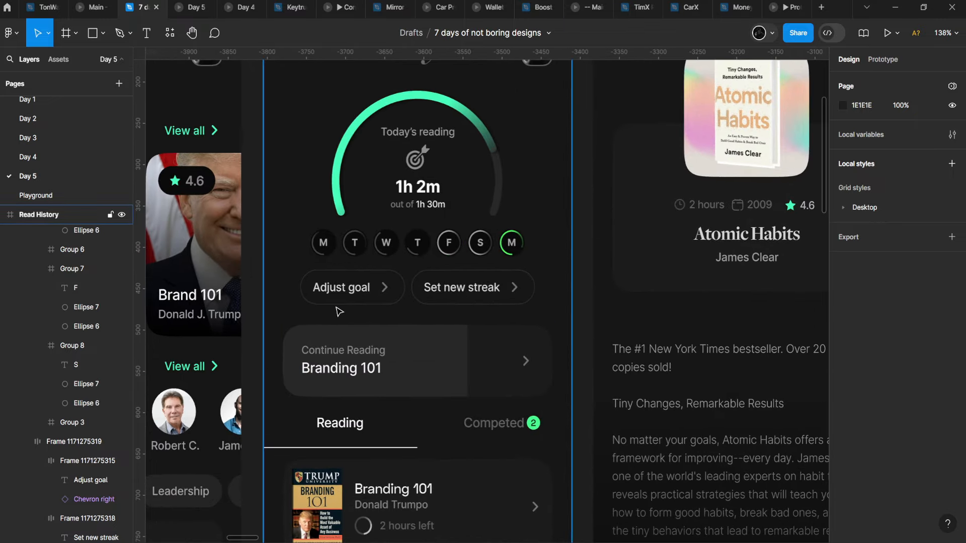
Inspect the label text settings and frame styling of the Adjust goal and Set new streak buttons
{"action": "left_click", "coordinate": [357, 285]}
{"action": "left_click", "coordinate": [358, 285]}
{"action": "left_click", "coordinate": [512, 278]}
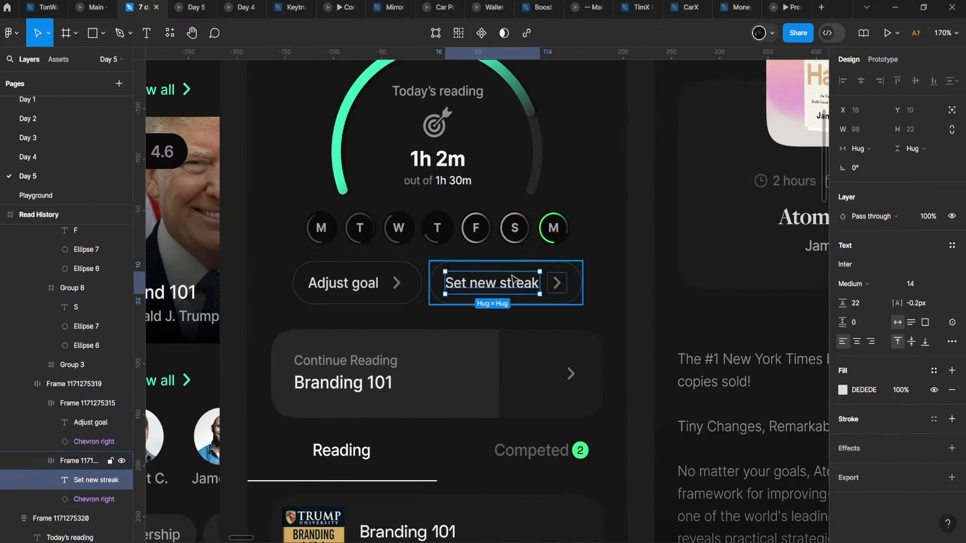
{"action": "left_click", "coordinate": [508, 282]}
{"action": "scroll", "coordinate": [508, 282], "scroll_direction": "down", "scroll_amount": 3}
{"action": "left_click", "coordinate": [359, 223]}
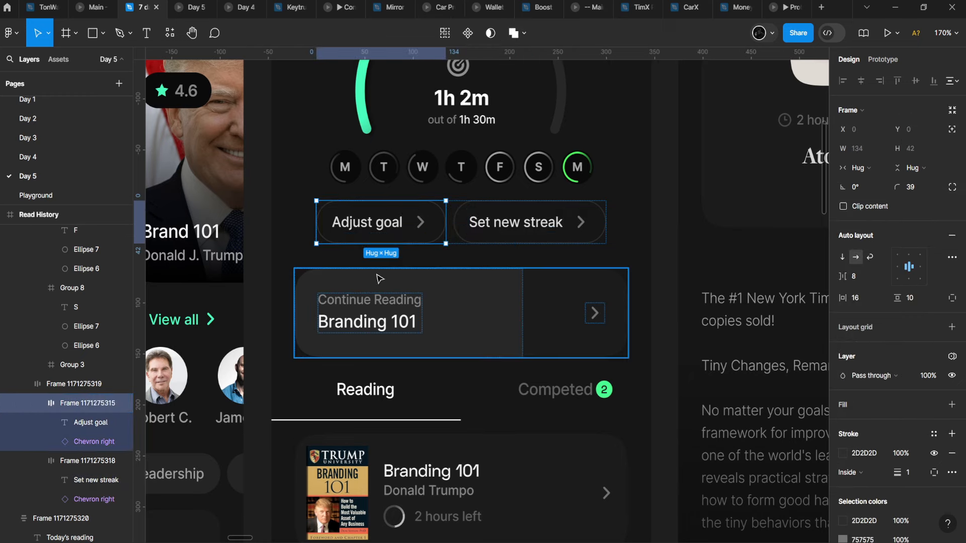
Examine the Continue Reading card's frame, its auto layout, corner radius and fill, within the Read History screen
{"action": "left_click", "coordinate": [373, 302]}
{"action": "scroll", "coordinate": [352, 296], "scroll_direction": "down", "scroll_amount": 3}
{"action": "scroll", "coordinate": [316, 291], "scroll_direction": "up", "scroll_amount": 4}
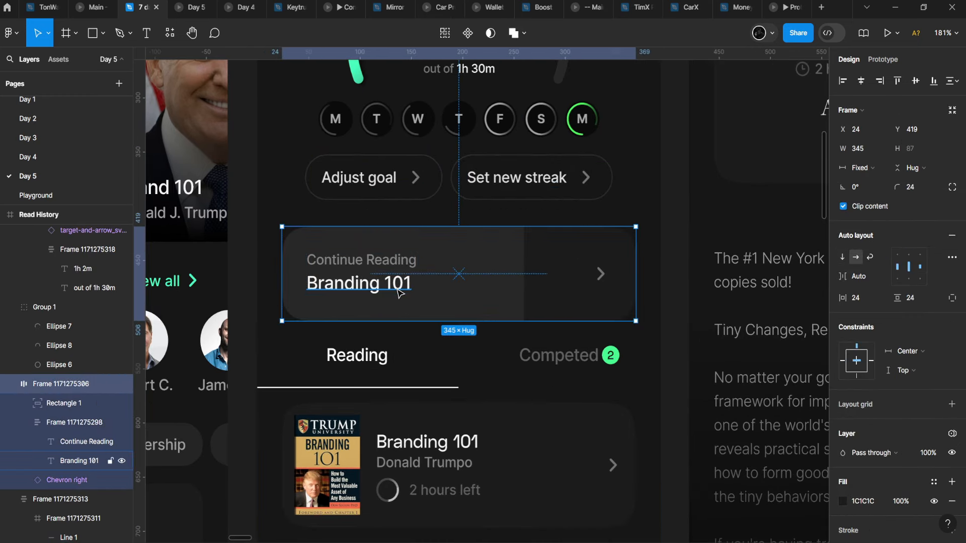
{"action": "scroll", "coordinate": [398, 295], "scroll_direction": "down", "scroll_amount": 3}
{"action": "scroll", "coordinate": [413, 302], "scroll_direction": "up", "scroll_amount": 3}
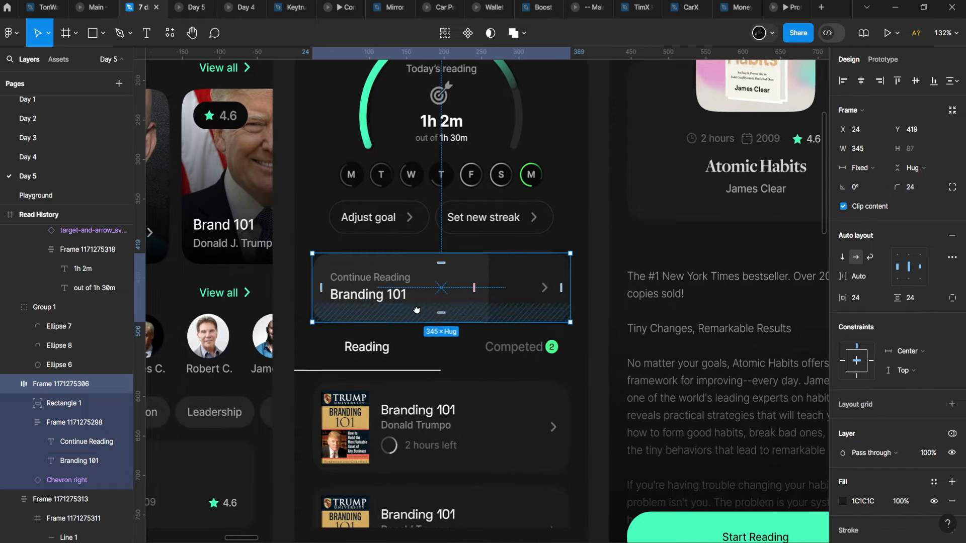
{"action": "left_click", "coordinate": [424, 308]}
{"action": "scroll", "coordinate": [458, 316], "scroll_direction": "up", "scroll_amount": 1}
Narrow the lighter progress rectangle inside the Continue Reading card to a width of 220
{"action": "left_click", "coordinate": [530, 305]}
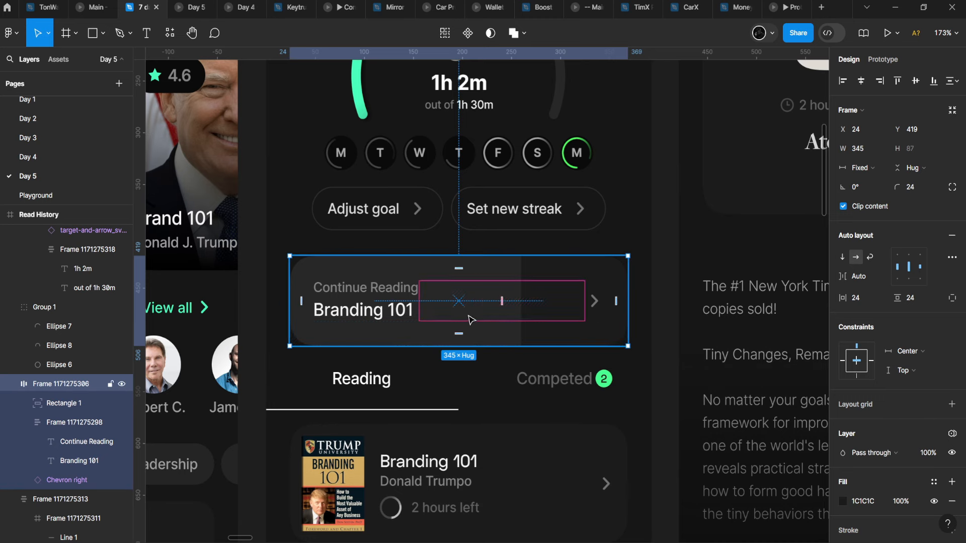
{"action": "double_click", "coordinate": [496, 287]}
{"action": "mouse_move", "coordinate": [521, 287]}
{"action": "left_mouse_down"}
{"action": "mouse_move", "coordinate": [438, 289]}
{"action": "mouse_move", "coordinate": [507, 298]}
{"action": "left_mouse_up"}
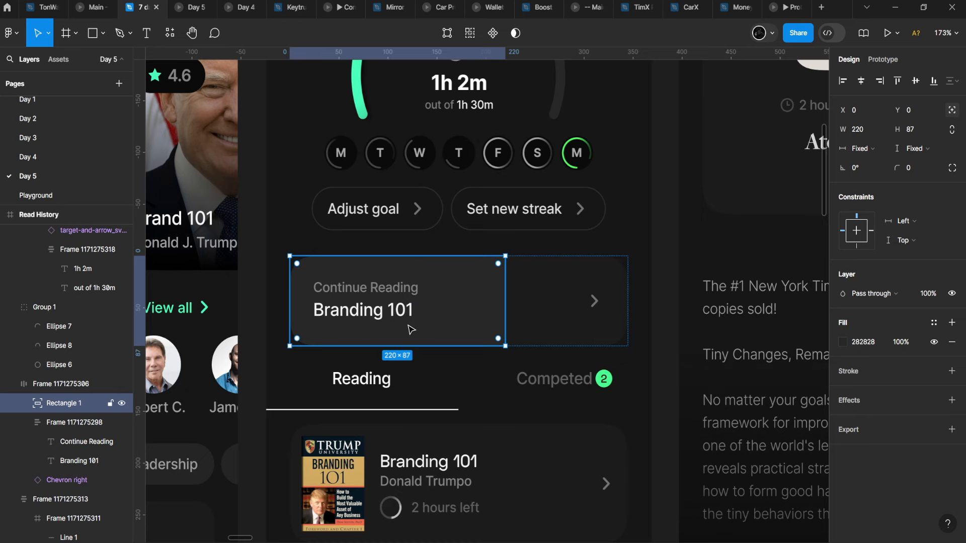
Inspect the type settings of the Continue Reading label and the Branding 101 title in the card
{"action": "left_click", "coordinate": [336, 308]}
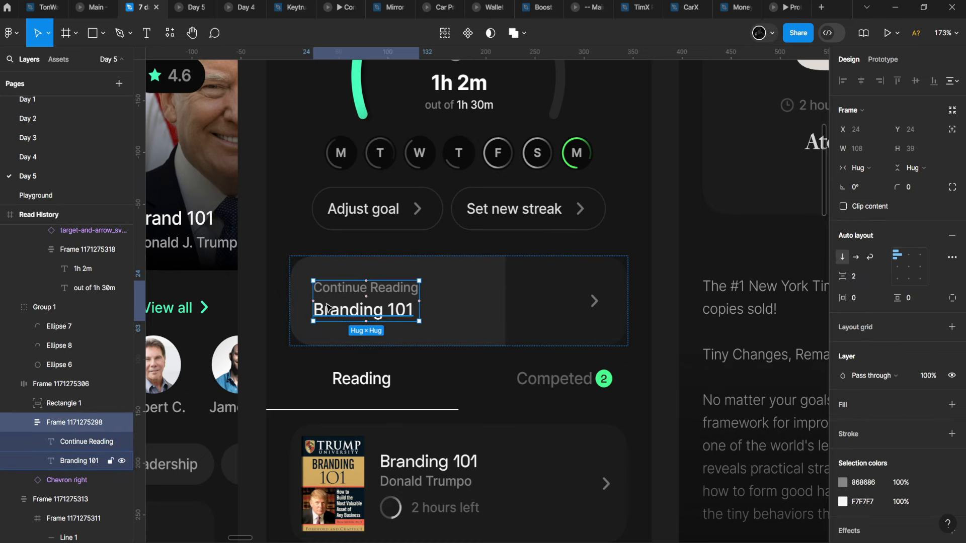
{"action": "scroll", "coordinate": [327, 308], "scroll_direction": "up", "scroll_amount": 3}
{"action": "scroll", "coordinate": [345, 300], "scroll_direction": "down", "scroll_amount": 2}
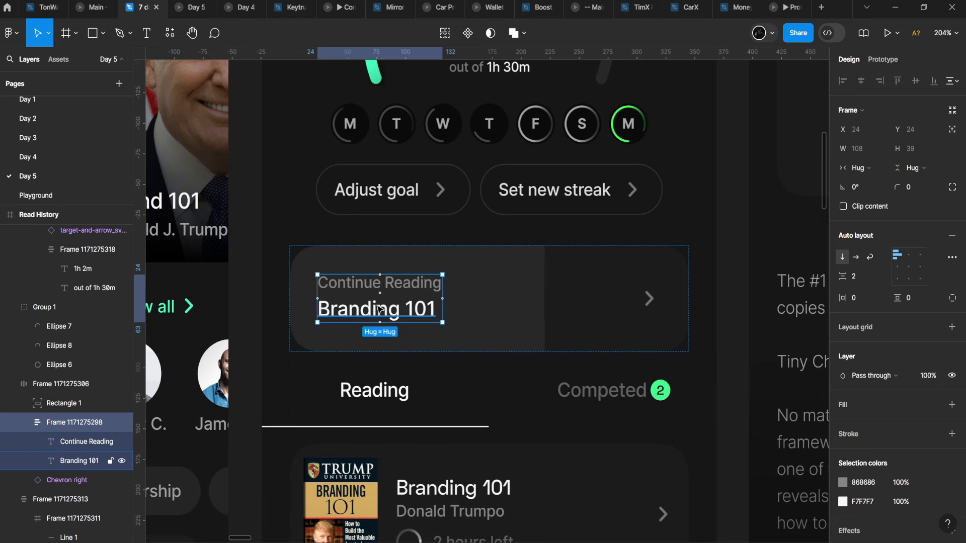
{"action": "scroll", "coordinate": [381, 309], "scroll_direction": "up", "scroll_amount": 1}
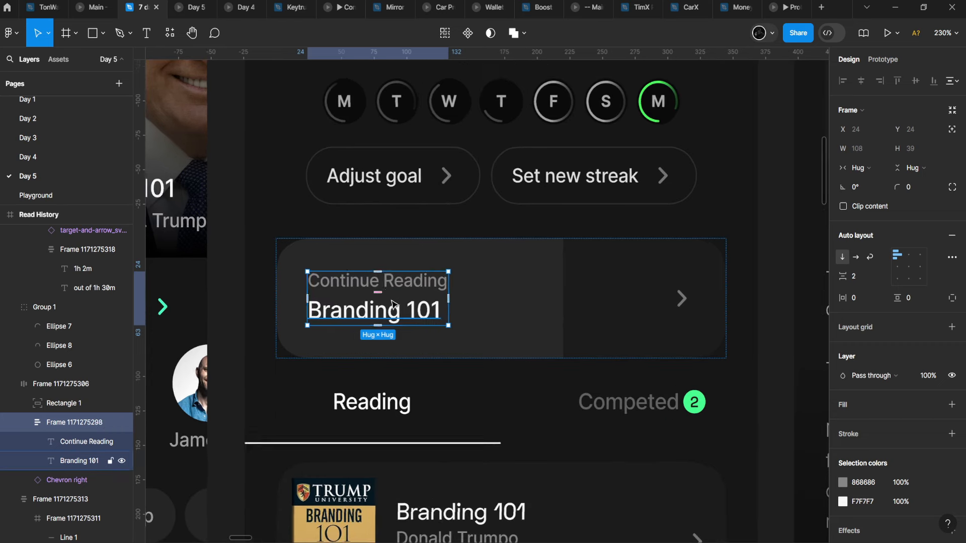
{"action": "left_click", "coordinate": [405, 285]}
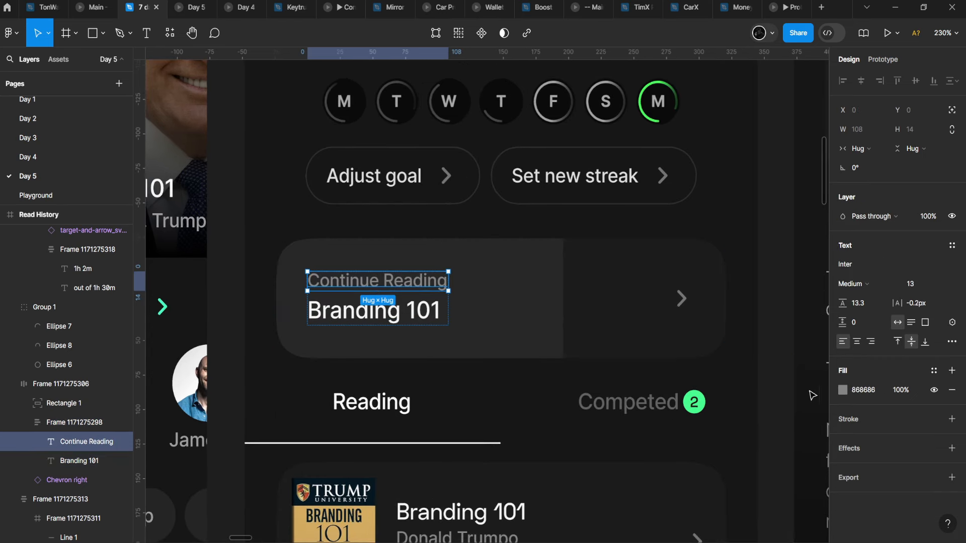
{"action": "scroll", "coordinate": [347, 297], "scroll_direction": "up", "scroll_amount": 2}
{"action": "scroll", "coordinate": [346, 297], "scroll_direction": "down", "scroll_amount": 3}
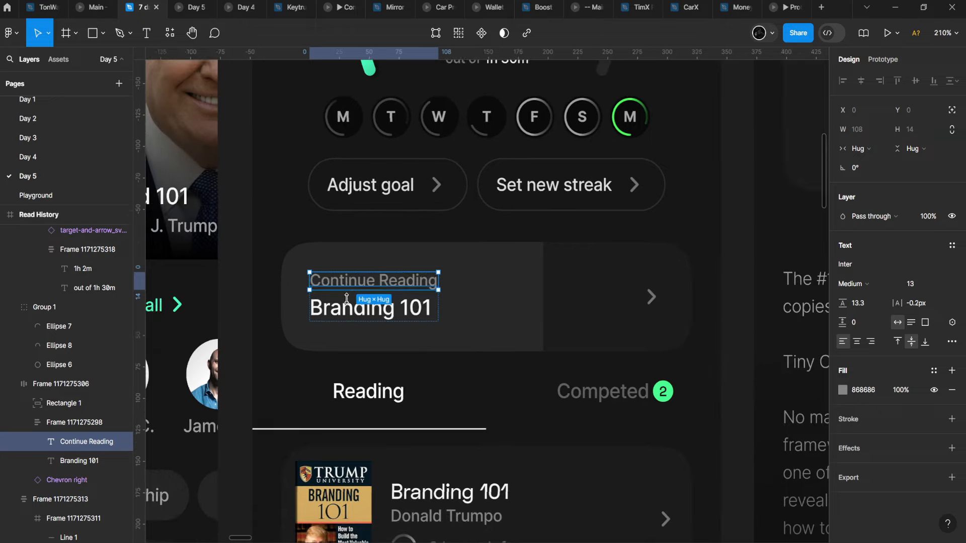
{"action": "key", "text": "Escape"}
{"action": "left_click", "coordinate": [356, 310]}
{"action": "left_click", "coordinate": [356, 311], "text": "ctrl"}
{"action": "scroll", "coordinate": [356, 311], "scroll_direction": "up", "scroll_amount": 2}
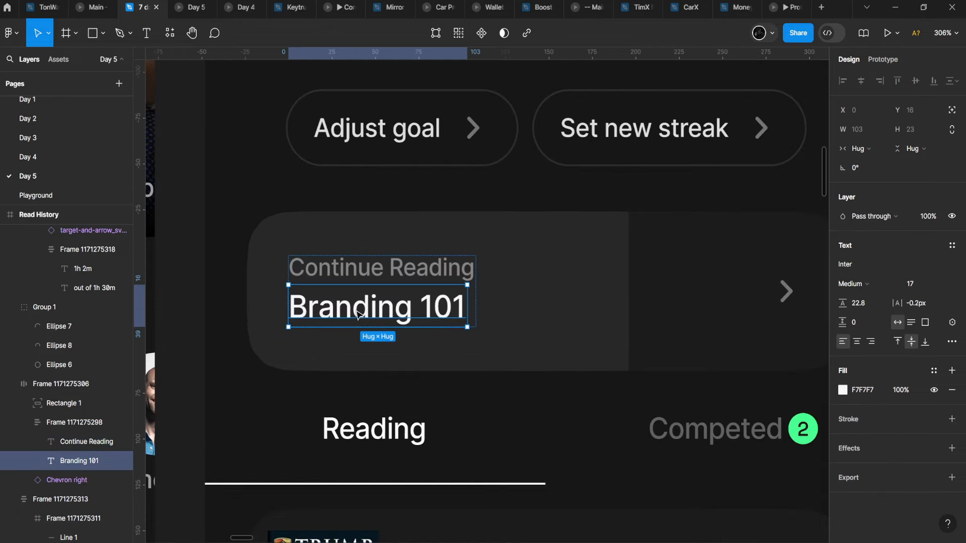
Check the fill colour of the Branding 101 title in the Continue Reading card, leaving its text unedited
{"action": "double_click", "coordinate": [360, 309]}
{"action": "type", "text": "`"}
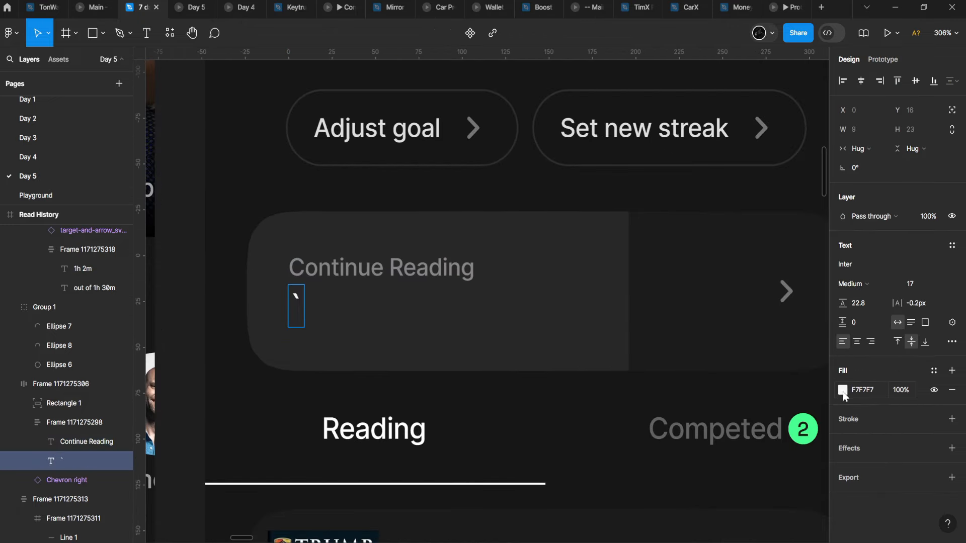
{"action": "key", "text": "ctrl+z"}
{"action": "left_click", "coordinate": [842, 390]}
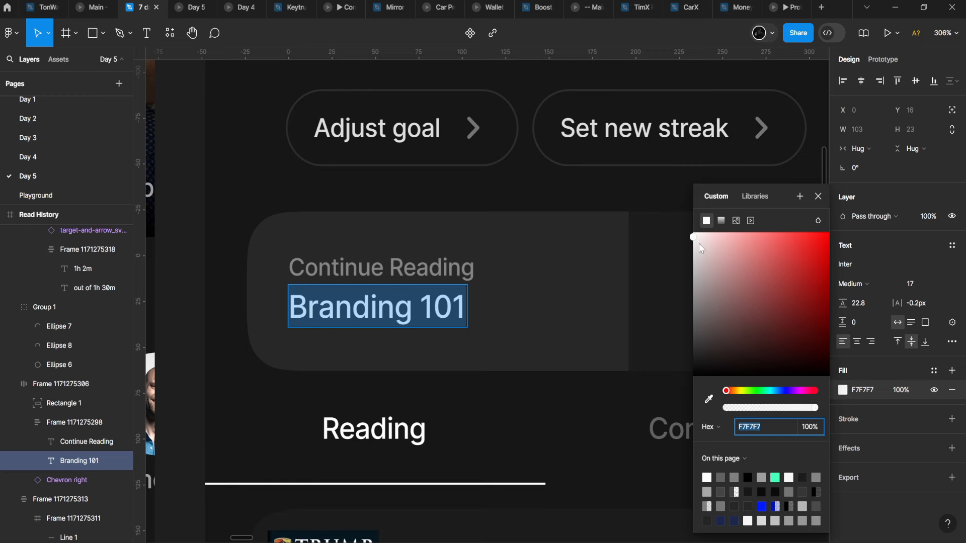
{"action": "key", "text": "Escape"}
{"action": "key", "text": "Escape"}
Check the fill colour of the Continue Reading label against the card's background rectangle
{"action": "scroll", "coordinate": [376, 248], "scroll_direction": "down", "scroll_amount": 3}
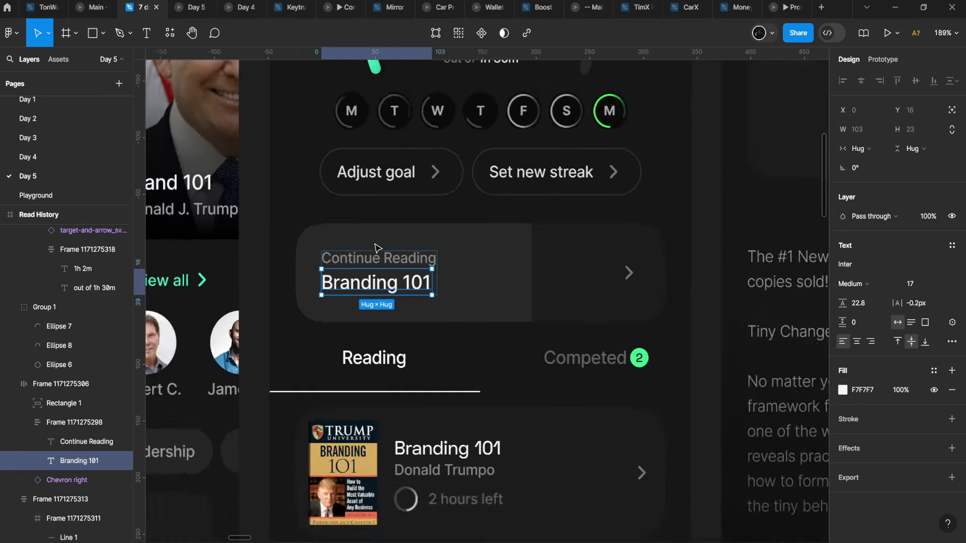
{"action": "scroll", "coordinate": [376, 248], "scroll_direction": "up", "scroll_amount": 3}
{"action": "left_click", "coordinate": [407, 274]}
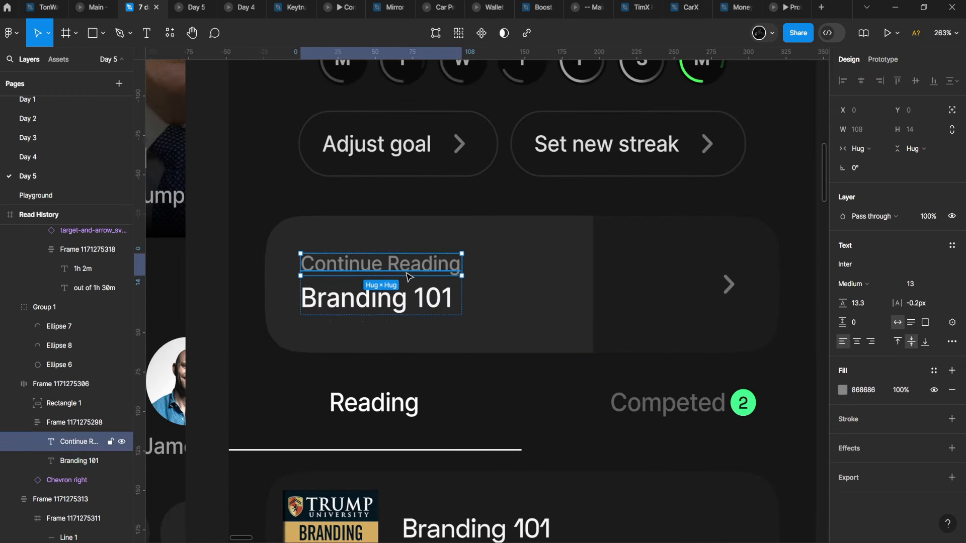
{"action": "scroll", "coordinate": [383, 273], "scroll_direction": "up", "scroll_amount": 3}
{"action": "double_click", "coordinate": [380, 274]}
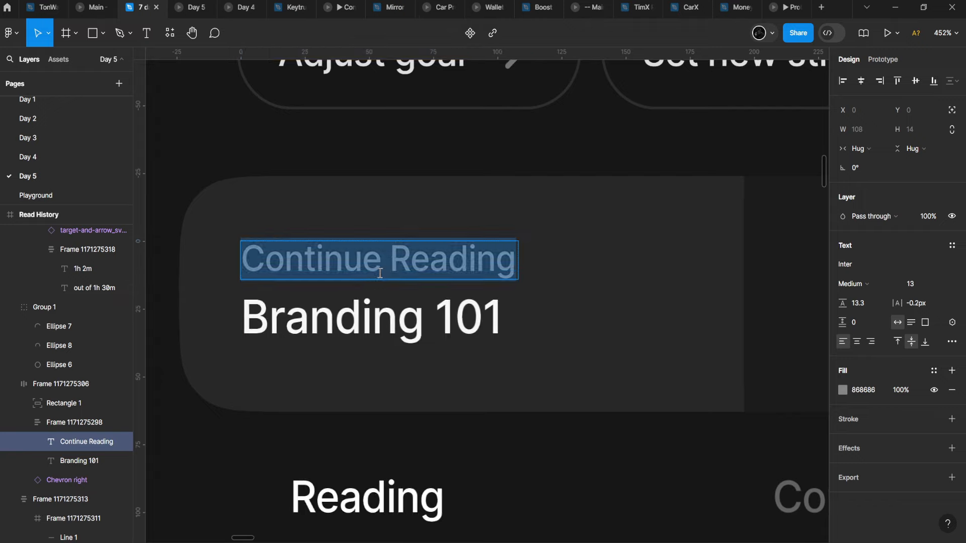
{"action": "scroll", "coordinate": [379, 276], "scroll_direction": "down", "scroll_amount": 1}
{"action": "key", "text": "Escape"}
{"action": "left_click", "coordinate": [841, 390]}
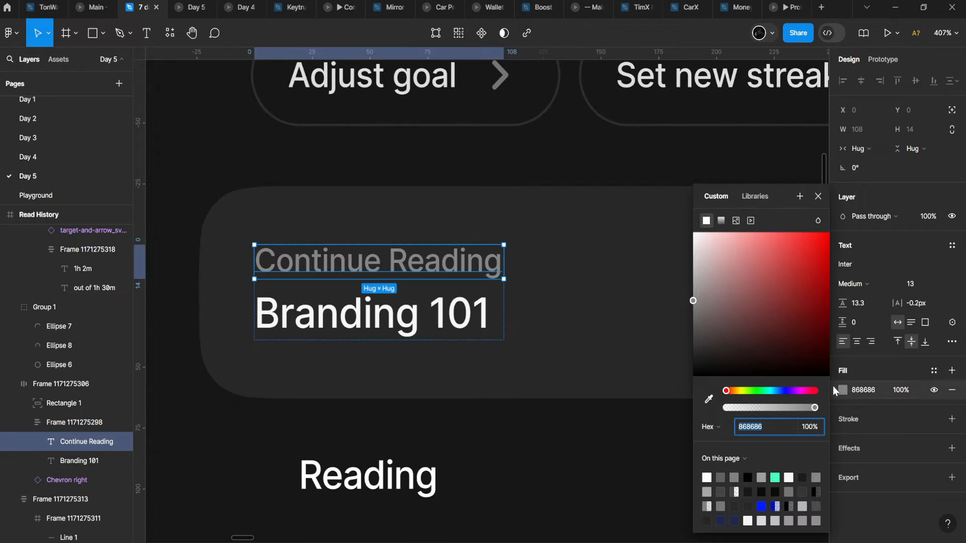
{"action": "left_click", "coordinate": [391, 235]}
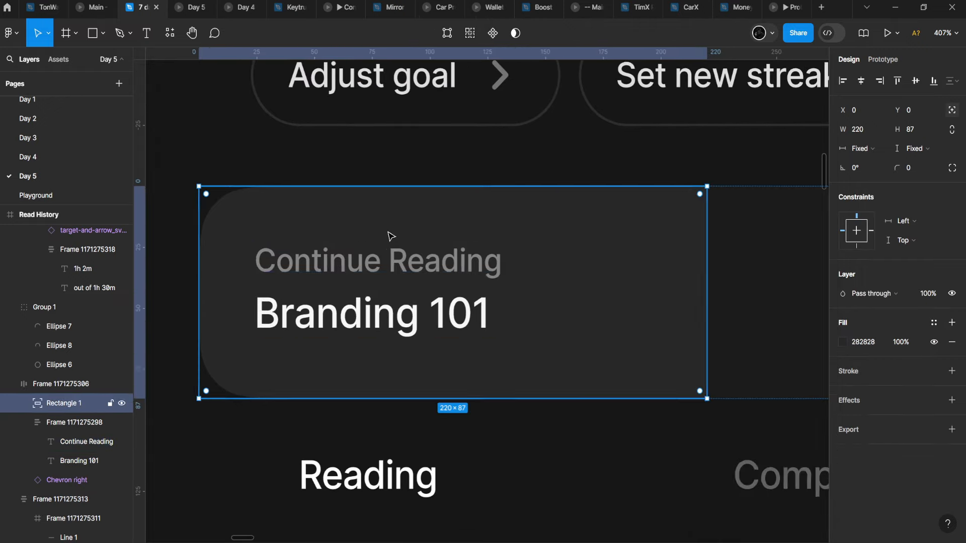
{"action": "scroll", "coordinate": [377, 264], "scroll_direction": "down", "scroll_amount": 3}
{"action": "scroll", "coordinate": [376, 263], "scroll_direction": "up", "scroll_amount": 3}
{"action": "double_click", "coordinate": [377, 264]}
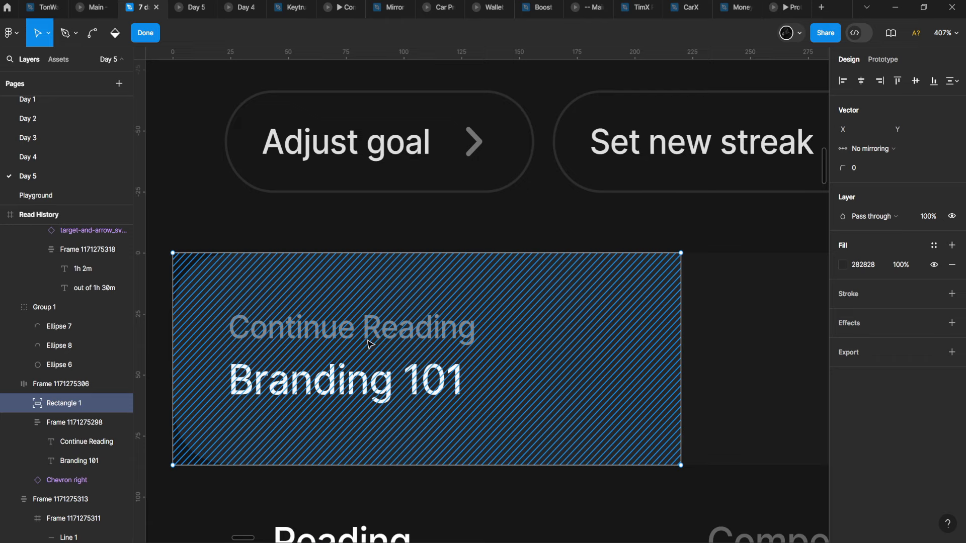
{"action": "key", "text": "Escape"}
{"action": "key", "text": "Escape"}
{"action": "left_click_drag", "start_coordinate": [374, 343], "coordinate": [407, 295]}
{"action": "left_click", "coordinate": [406, 279]}
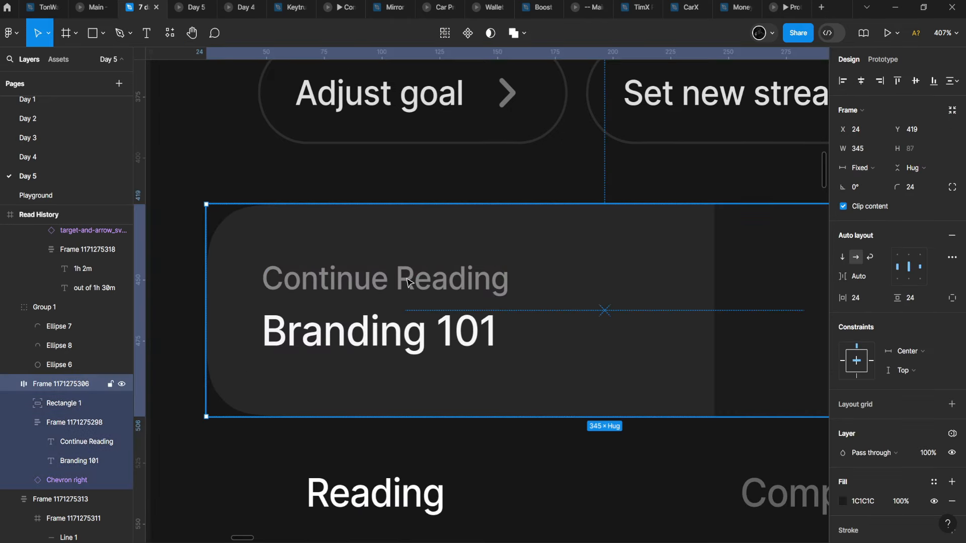
Examine the spacing and colours of the text stack holding the Continue Reading label and Branding 101 title
{"action": "double_click", "coordinate": [363, 347]}
{"action": "scroll", "coordinate": [364, 347], "scroll_direction": "down", "scroll_amount": 3}
{"action": "scroll", "coordinate": [318, 280], "scroll_direction": "up", "scroll_amount": 5}
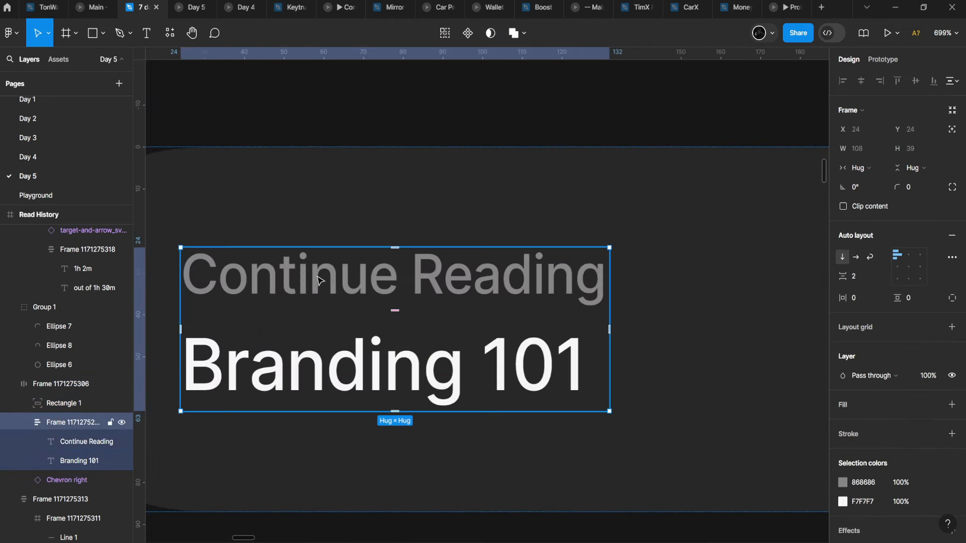
{"action": "scroll", "coordinate": [283, 280], "scroll_direction": "down", "scroll_amount": 3}
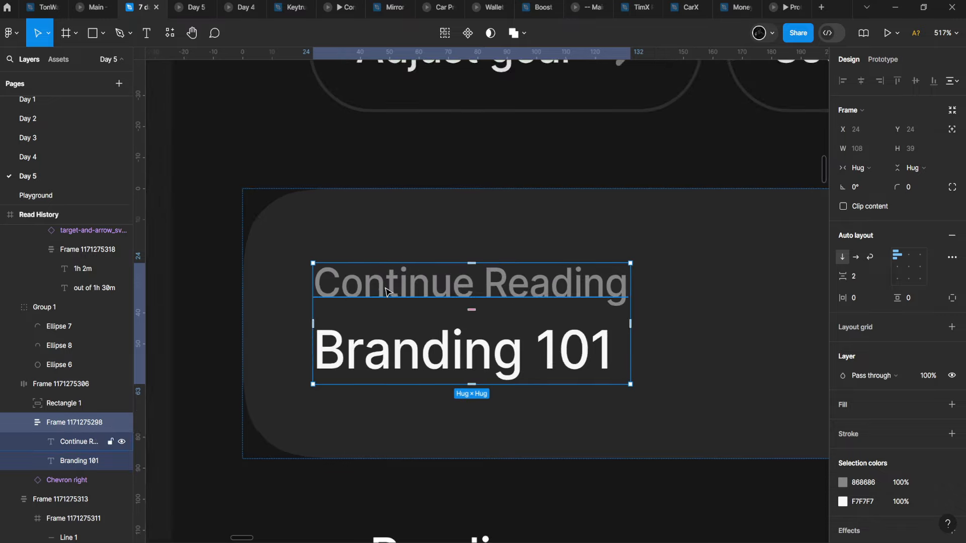
{"action": "scroll", "coordinate": [334, 329], "scroll_direction": "right", "scroll_amount": 2}
{"action": "scroll", "coordinate": [357, 386], "scroll_direction": "up", "scroll_amount": 1}
{"action": "scroll", "coordinate": [362, 388], "scroll_direction": "down", "scroll_amount": 5}
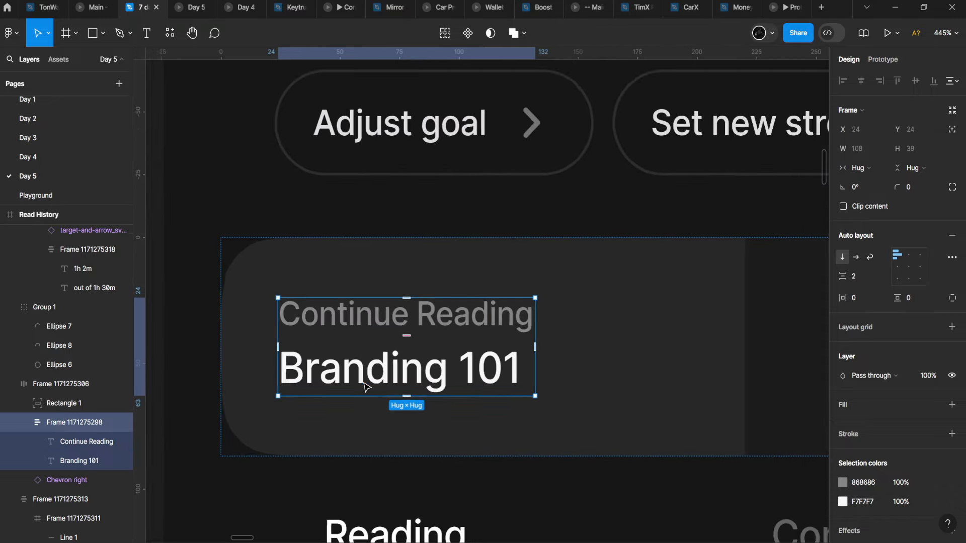
{"action": "scroll", "coordinate": [461, 434], "scroll_direction": "down", "scroll_amount": 3}
{"action": "scroll", "coordinate": [461, 433], "scroll_direction": "left", "scroll_amount": 3}
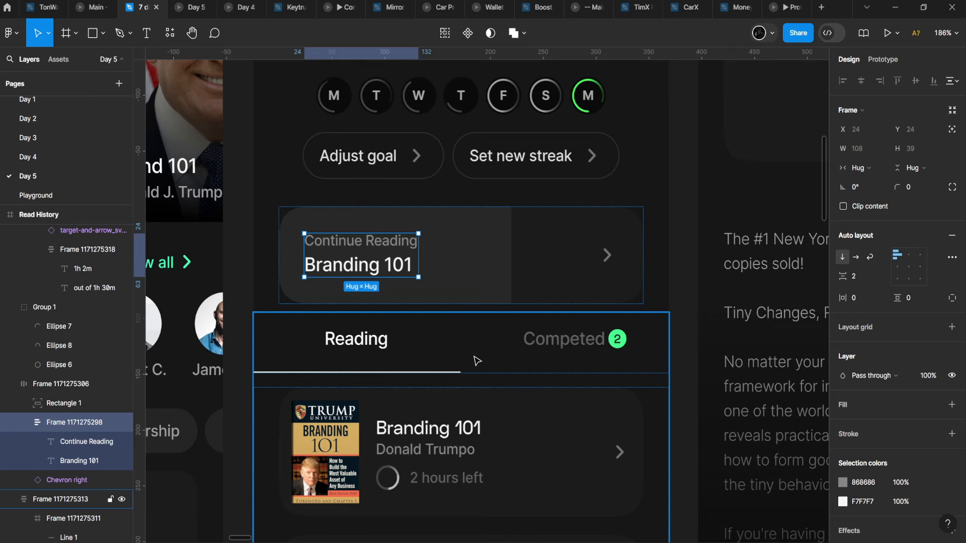
Inspect the row with the Reading and Competed tabs and the Reading tab's own frame settings
{"action": "left_click", "coordinate": [390, 351]}
{"action": "scroll", "coordinate": [390, 351], "scroll_direction": "down", "scroll_amount": 5}
{"action": "scroll", "coordinate": [390, 351], "scroll_direction": "right", "scroll_amount": 1}
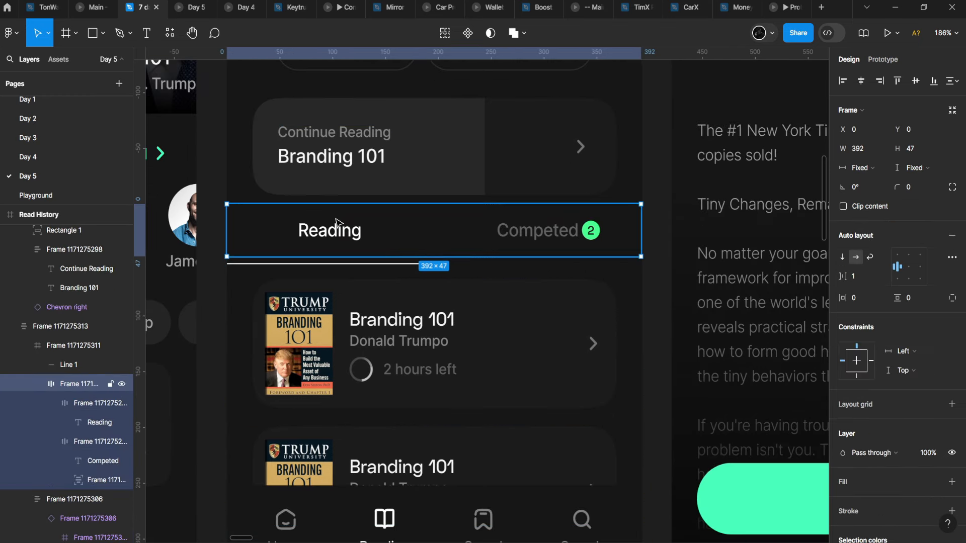
{"action": "double_click", "coordinate": [336, 221]}
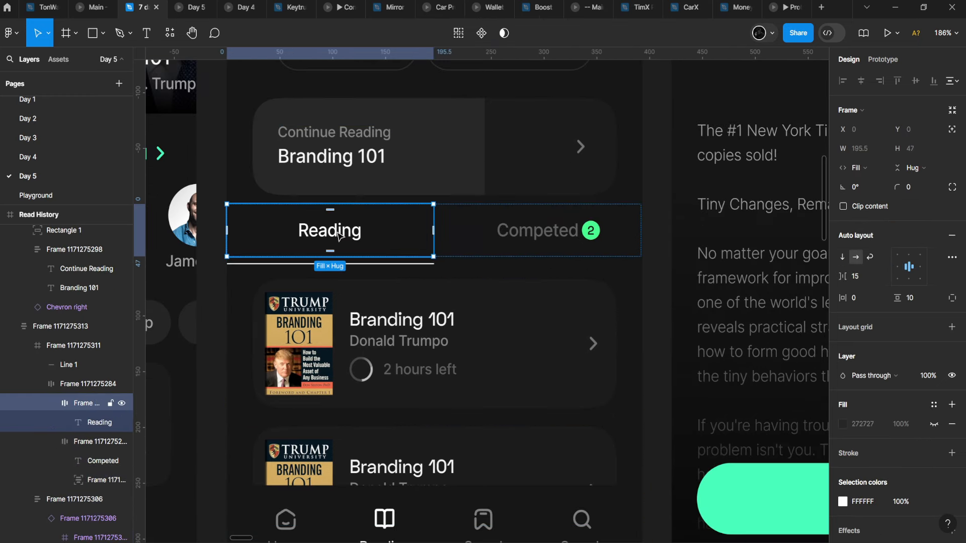
Recolour the white of the Reading tab label and its underline to F7F7F7, taken from the card's Branding 101 title
{"action": "left_click", "coordinate": [358, 162]}
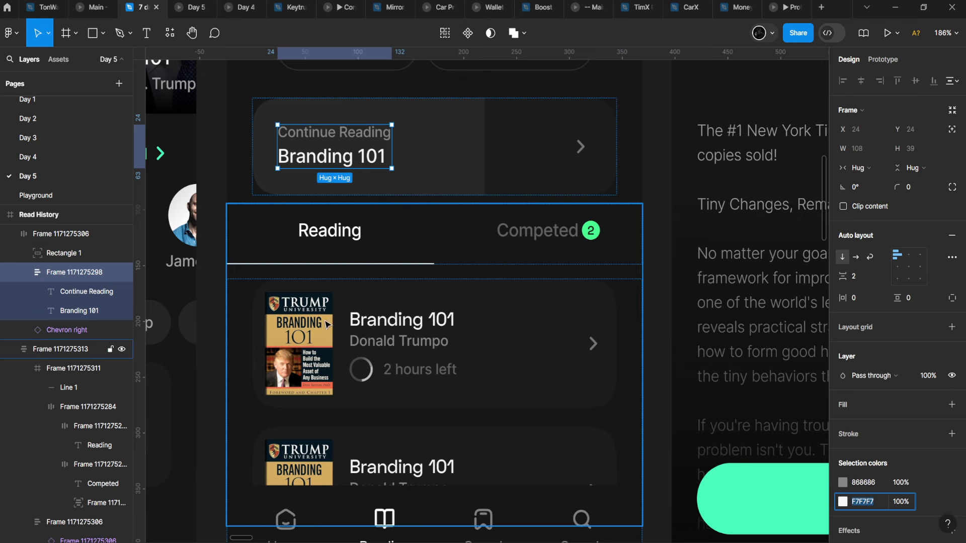
{"action": "double_click", "coordinate": [347, 244]}
{"action": "double_click", "coordinate": [358, 249]}
{"action": "left_click", "coordinate": [385, 264], "text": "shift"}
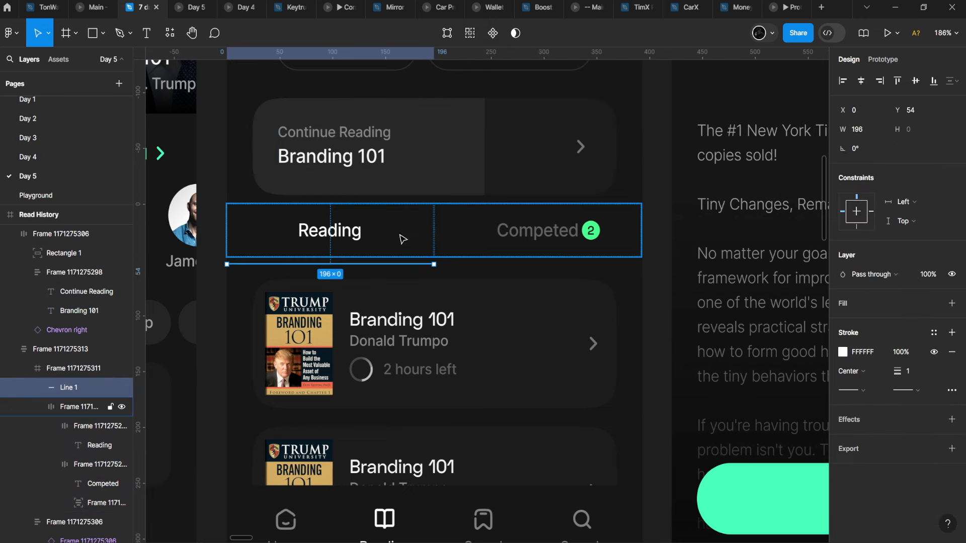
{"action": "left_click", "coordinate": [859, 455]}
{"action": "scroll", "coordinate": [905, 467], "scroll_direction": "down", "scroll_amount": 3}
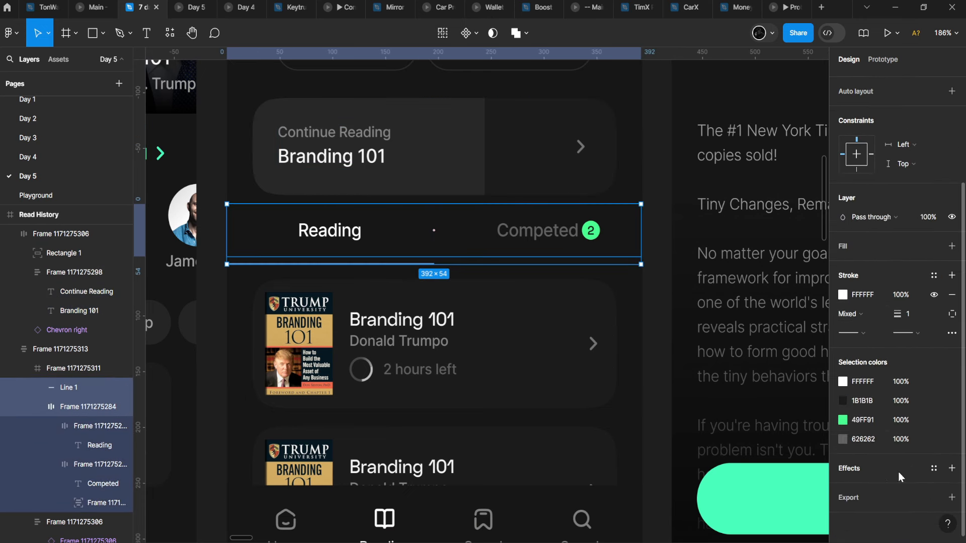
{"action": "key", "text": "Return"}
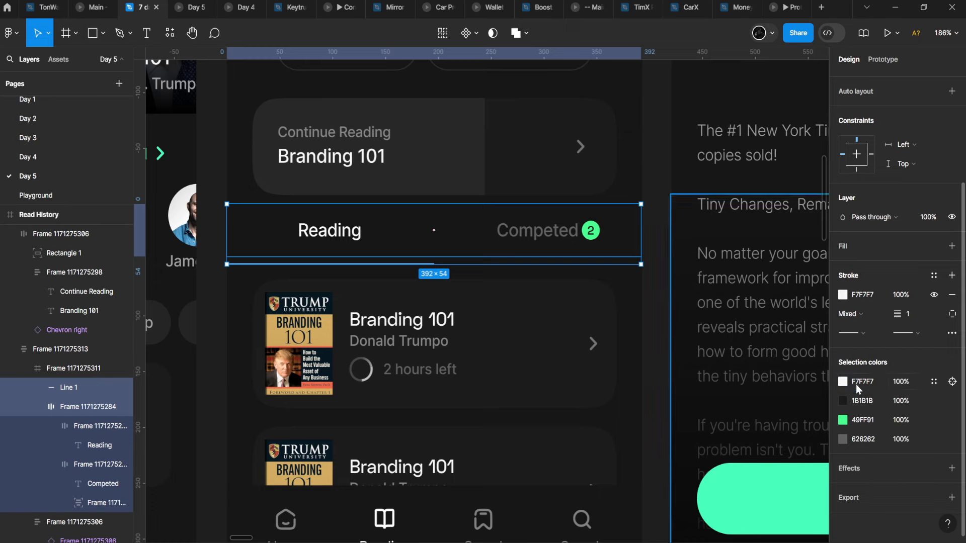
Examine the Competed tab's label colour and the layout settings of its tab frame and the book list frame
{"action": "left_click", "coordinate": [537, 232]}
{"action": "left_click", "coordinate": [537, 232]}
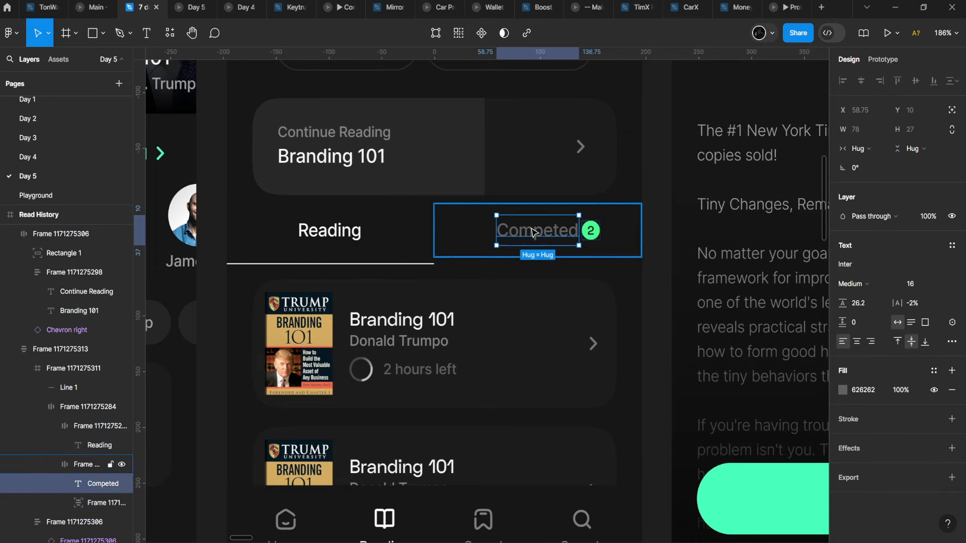
{"action": "scroll", "coordinate": [537, 233], "scroll_direction": "up", "scroll_amount": 3}
{"action": "scroll", "coordinate": [586, 256], "scroll_direction": "down", "scroll_amount": 2}
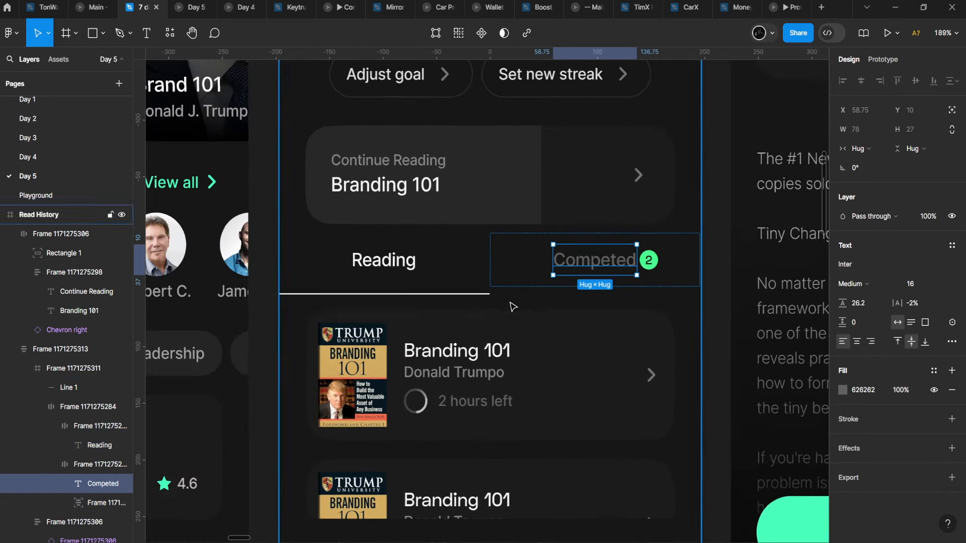
{"action": "scroll", "coordinate": [321, 209], "scroll_direction": "down", "scroll_amount": 3}
{"action": "left_click", "coordinate": [351, 276]}
{"action": "scroll", "coordinate": [351, 273], "scroll_direction": "up", "scroll_amount": 3}
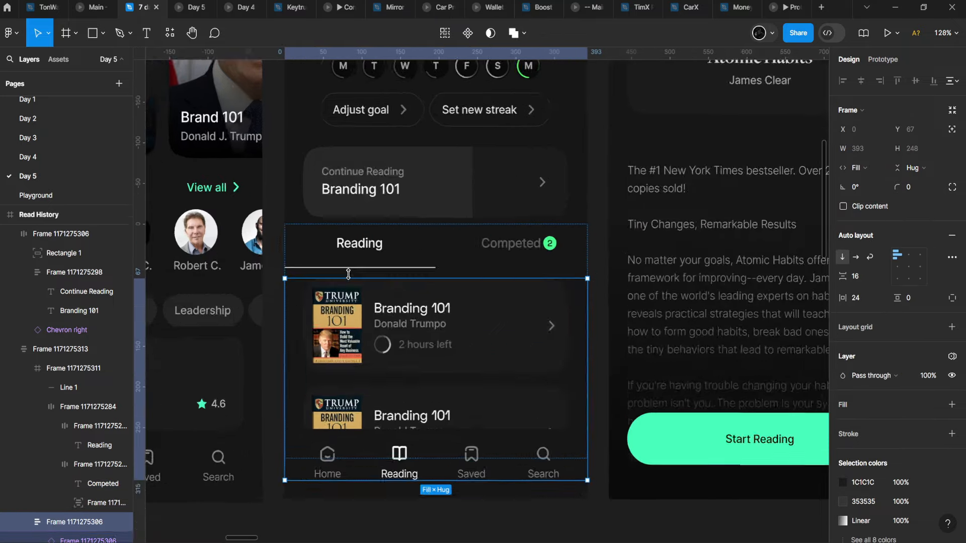
{"action": "scroll", "coordinate": [322, 229], "scroll_direction": "down", "scroll_amount": 1}
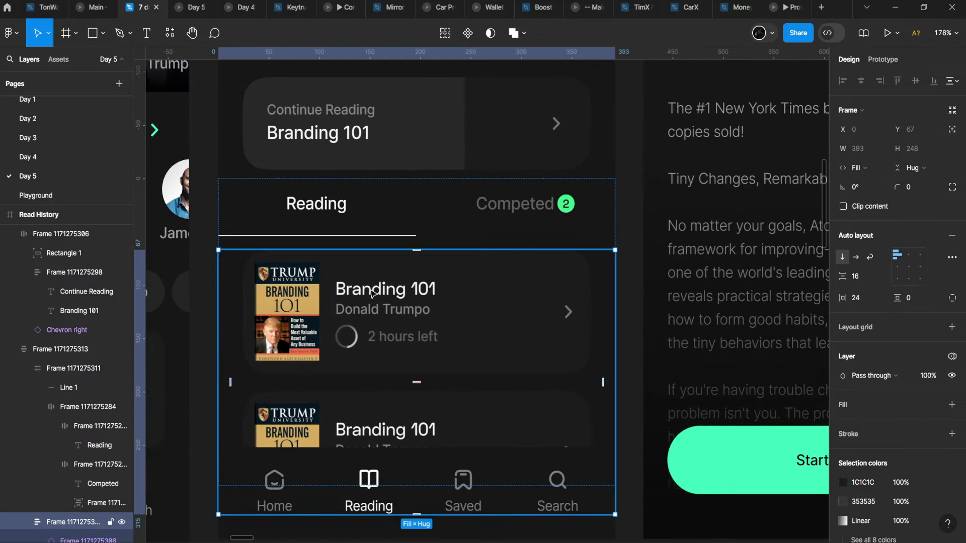
{"action": "left_click", "coordinate": [528, 212]}
{"action": "left_click", "coordinate": [525, 213]}
{"action": "scroll", "coordinate": [523, 216], "scroll_direction": "up", "scroll_amount": 3}
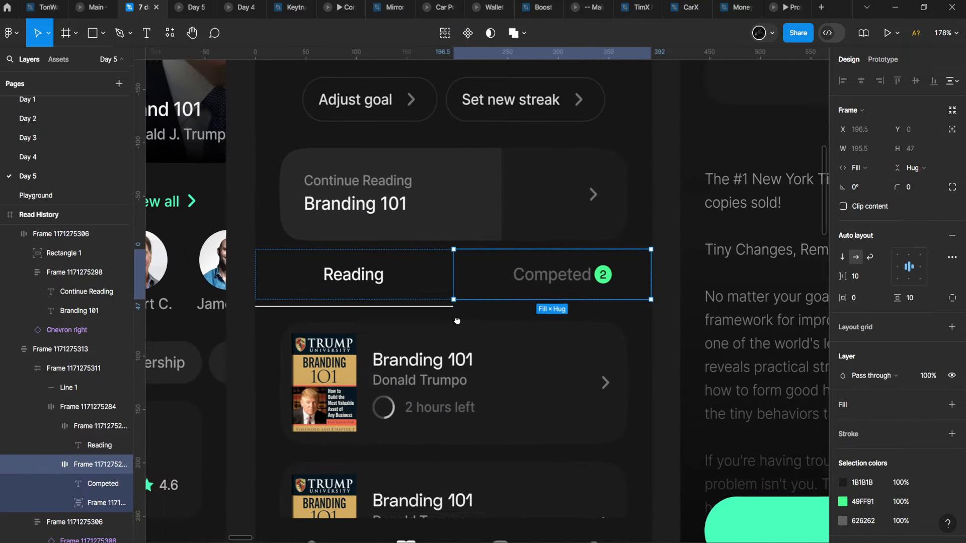
{"action": "double_click", "coordinate": [546, 309]}
{"action": "scroll", "coordinate": [465, 293], "scroll_direction": "down", "scroll_amount": 3}
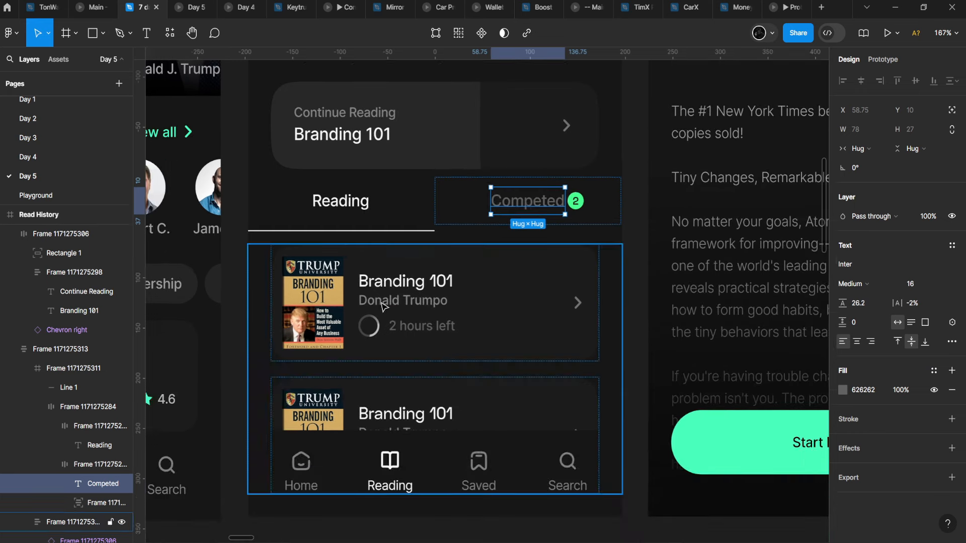
{"action": "left_click", "coordinate": [384, 307]}
{"action": "scroll", "coordinate": [337, 196], "scroll_direction": "up", "scroll_amount": 1}
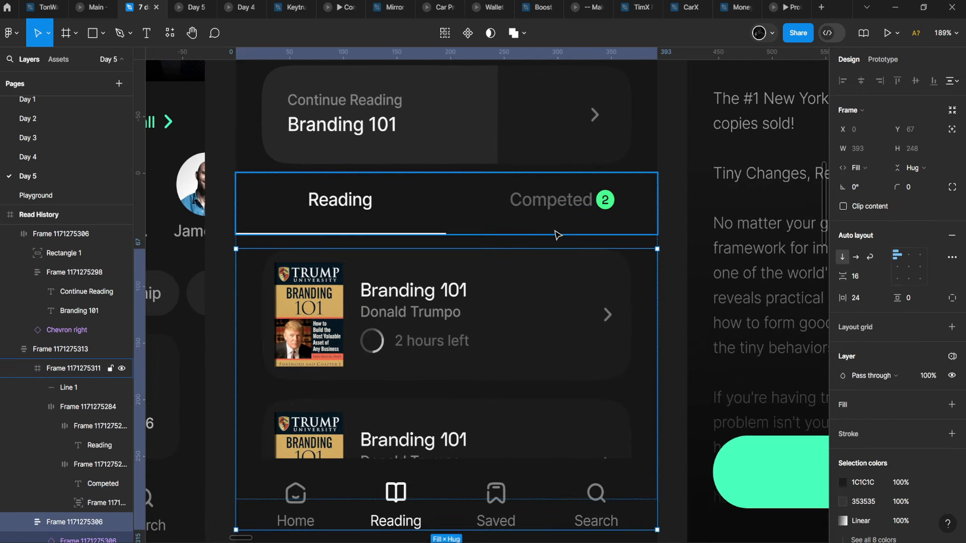
{"action": "scroll", "coordinate": [609, 207], "scroll_direction": "up", "scroll_amount": 3}
Copy the Competed tab's green 2 badge beside the Reading label, positioned at X 132 and Y 15
{"action": "left_click", "coordinate": [612, 209]}
{"action": "double_click", "coordinate": [611, 209]}
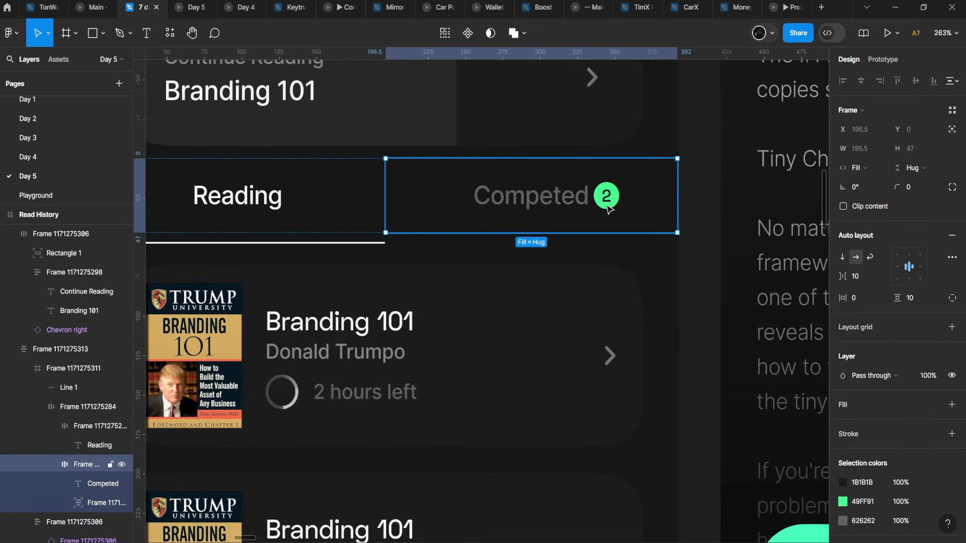
{"action": "double_click", "coordinate": [611, 209]}
{"action": "left_click_drag", "start_coordinate": [610, 206], "coordinate": [305, 205]}
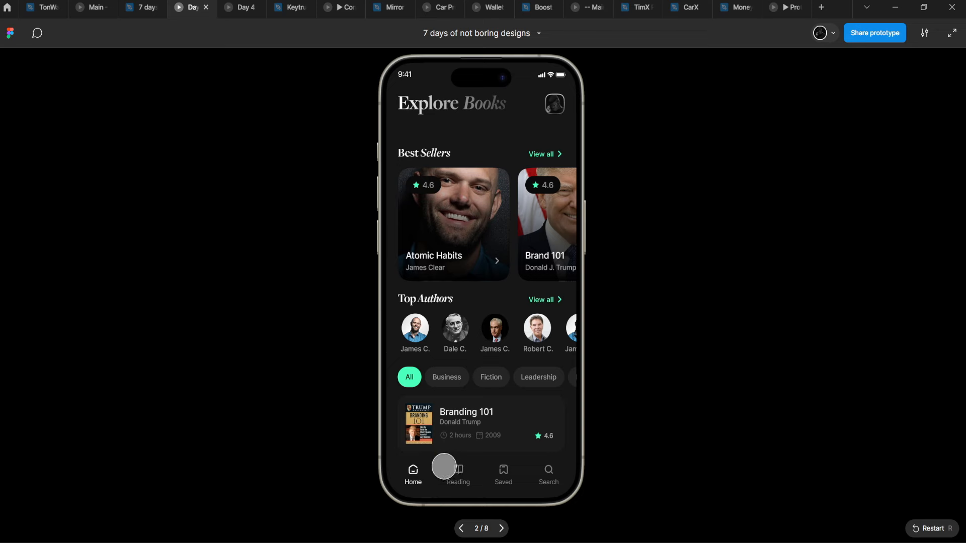
{"action": "left_click", "coordinate": [443, 466]}
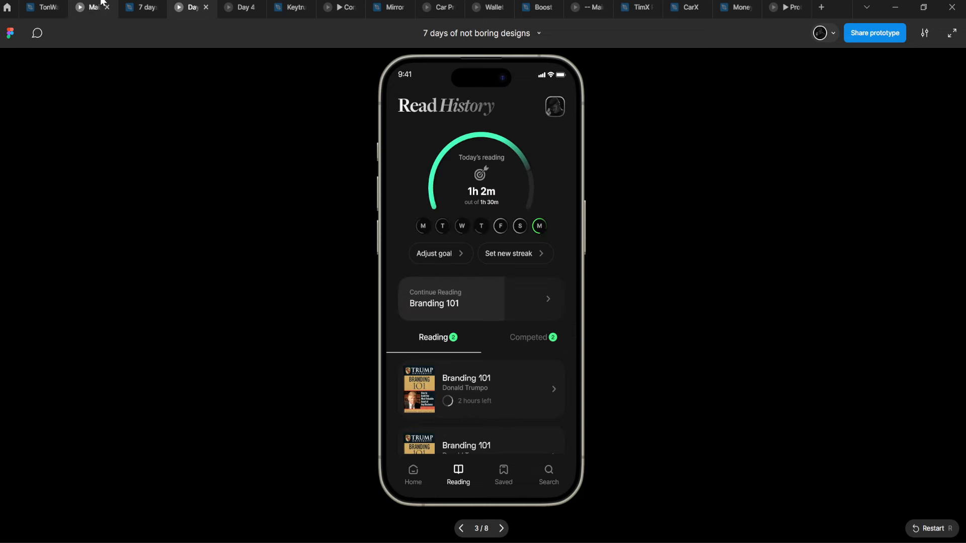
{"action": "left_click", "coordinate": [143, 7]}
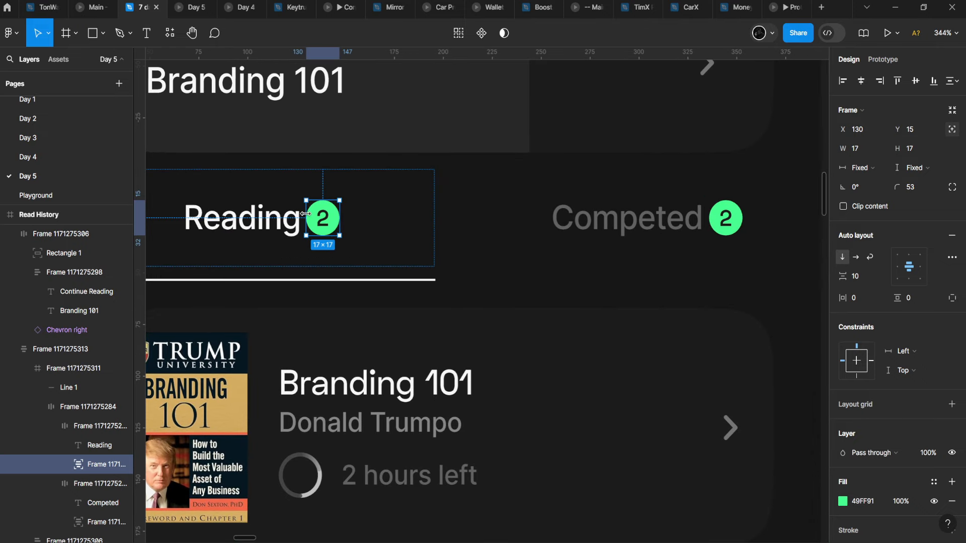
{"action": "left_click_drag", "start_coordinate": [318, 222], "coordinate": [322, 222]}
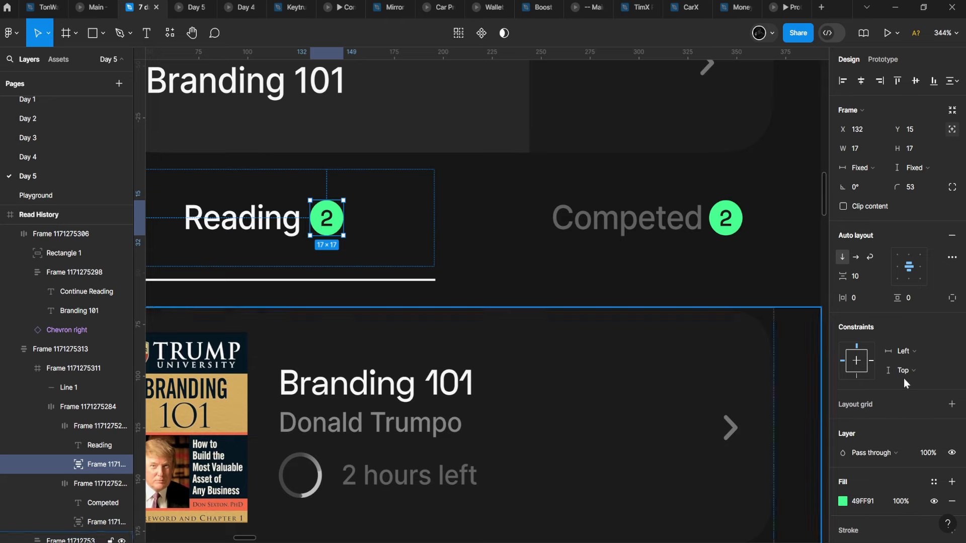
Change the Reading tab badge's fill to FFFFFF and check it in the Day 5 prototype preview
{"action": "left_click", "coordinate": [853, 502]}
{"action": "scroll", "coordinate": [443, 379], "scroll_direction": "down", "scroll_amount": 5}
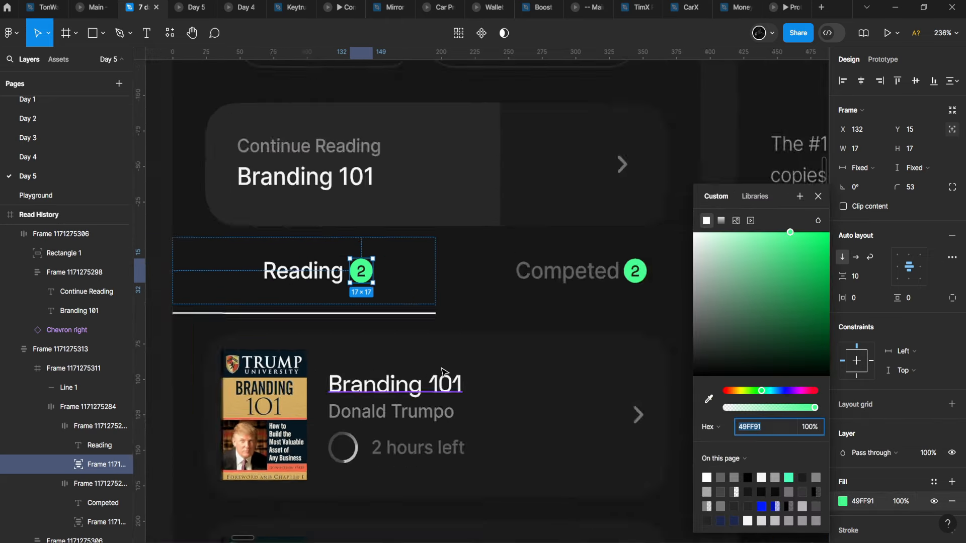
{"action": "scroll", "coordinate": [388, 304], "scroll_direction": "up", "scroll_amount": 5}
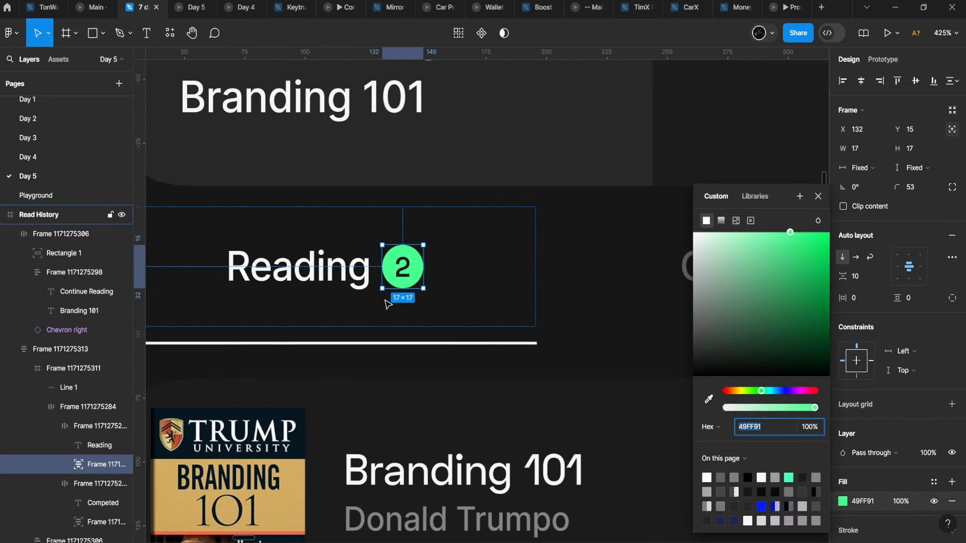
{"action": "left_click_drag", "start_coordinate": [721, 333], "coordinate": [612, 185]}
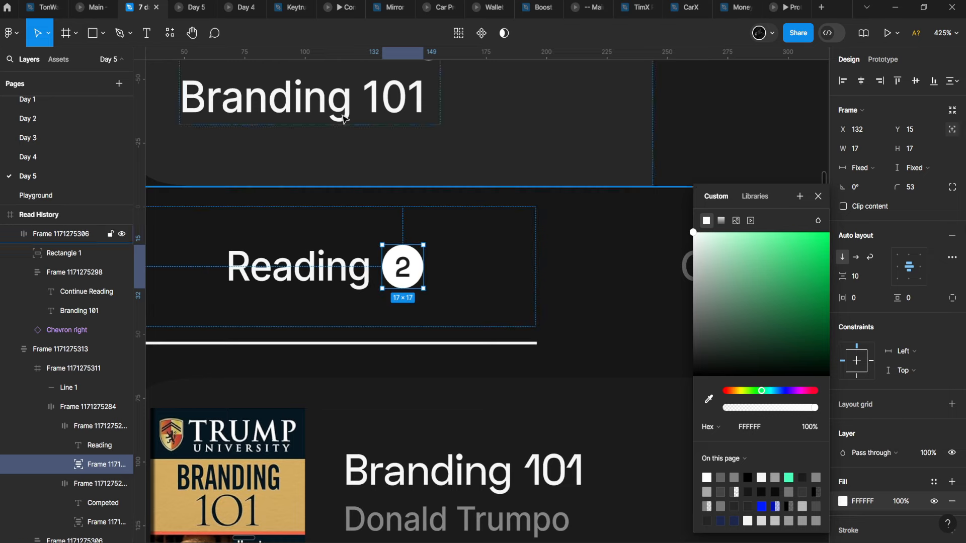
{"action": "left_click", "coordinate": [181, 4]}
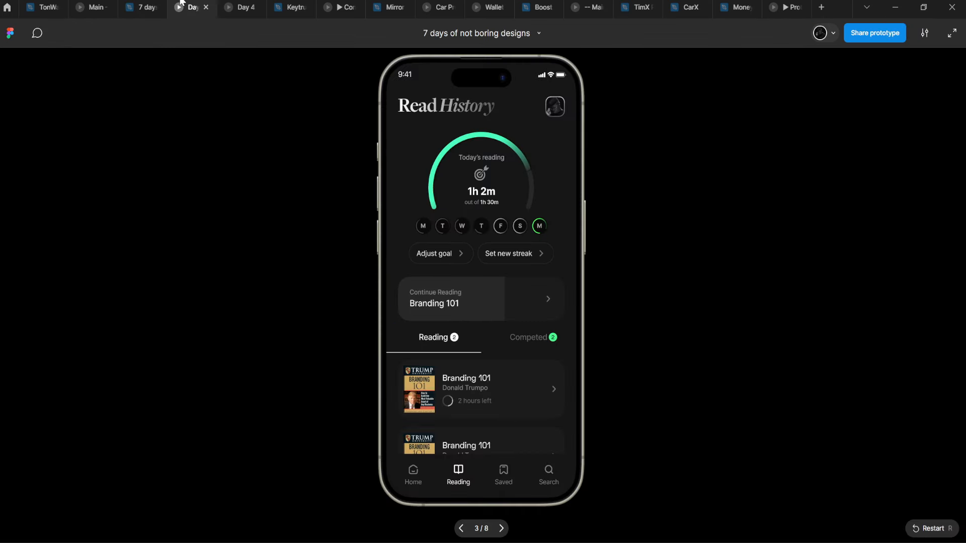
{"action": "left_click", "coordinate": [144, 7]}
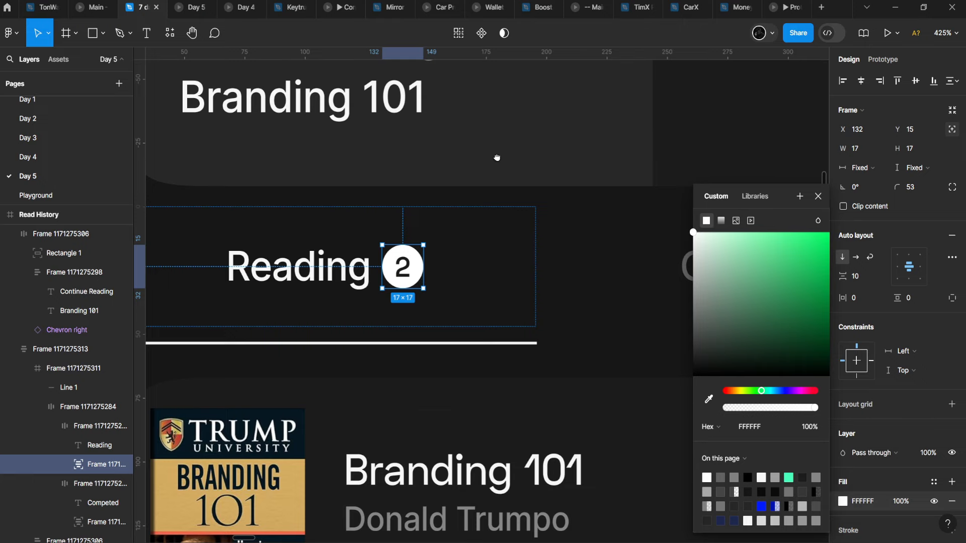
Change the Competed tab badge's fill to the dark grey 454545
{"action": "scroll", "coordinate": [416, 297], "scroll_direction": "right", "scroll_amount": 5}
{"action": "left_click", "coordinate": [496, 296]}
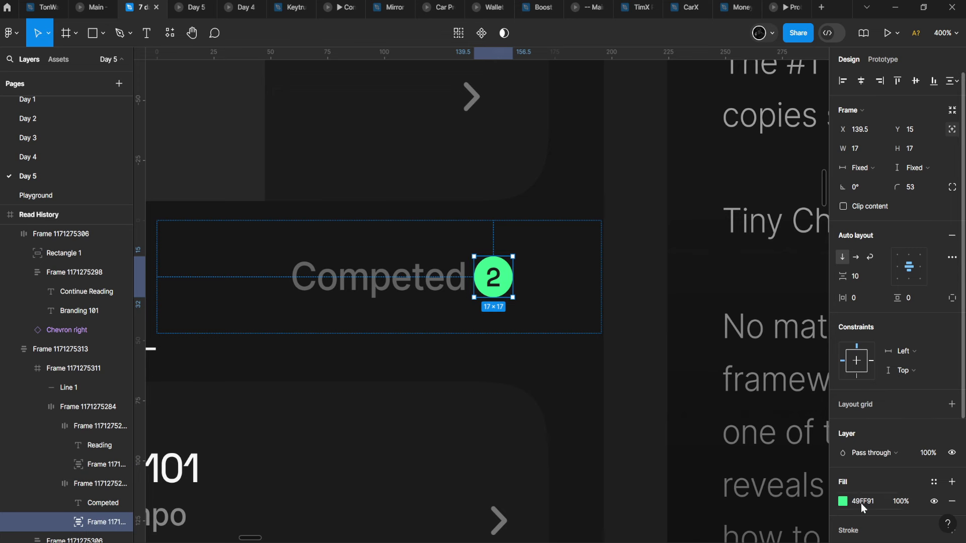
{"action": "left_click", "coordinate": [843, 501]}
{"action": "left_click", "coordinate": [703, 275]}
{"action": "left_click_drag", "start_coordinate": [675, 279], "coordinate": [583, 344]}
Recolour the number in the Competed badge to DCDCDC and check the screen in the Day 5 prototype preview
{"action": "scroll", "coordinate": [831, 458], "scroll_direction": "down", "scroll_amount": 3}
{"action": "left_click", "coordinate": [842, 420]}
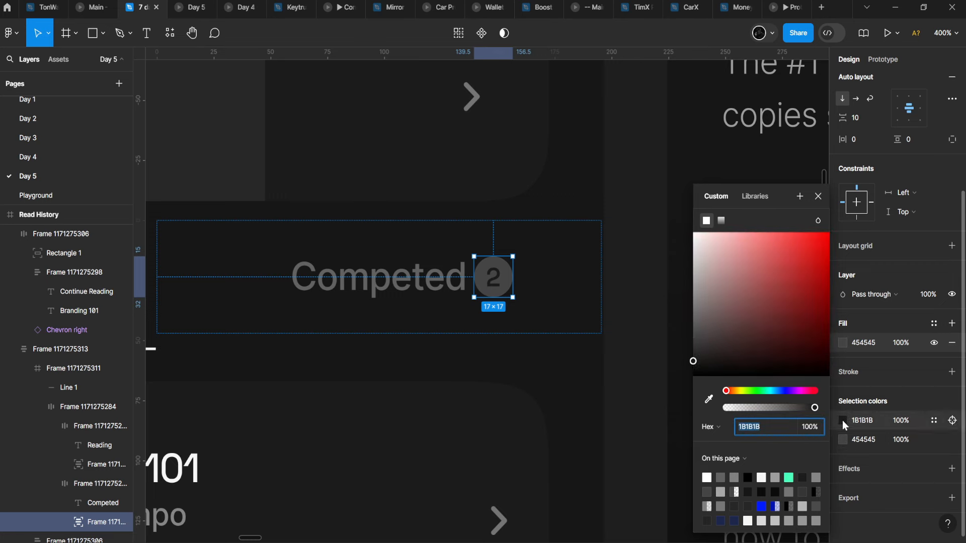
{"action": "left_click_drag", "start_coordinate": [761, 340], "coordinate": [283, 103]}
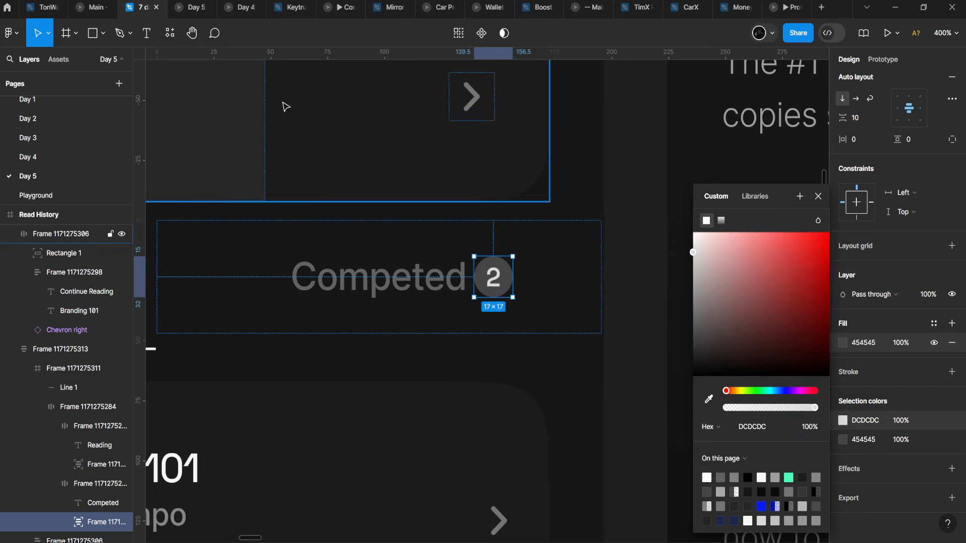
{"action": "left_click", "coordinate": [196, 5]}
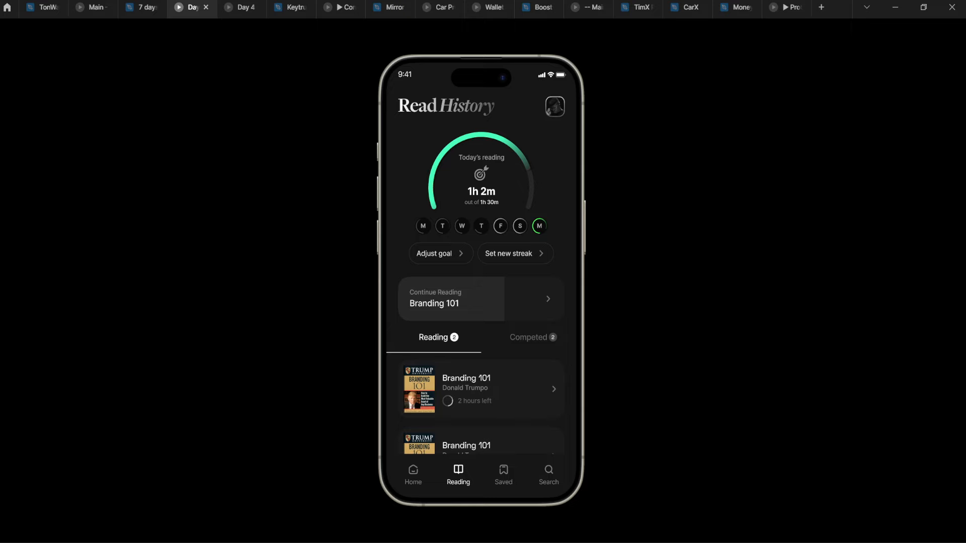
{"action": "left_click", "coordinate": [144, 3]}
Try 100 as the number in the Competed badge with its text box set to auto width
{"action": "scroll", "coordinate": [433, 272], "scroll_direction": "down", "scroll_amount": 2}
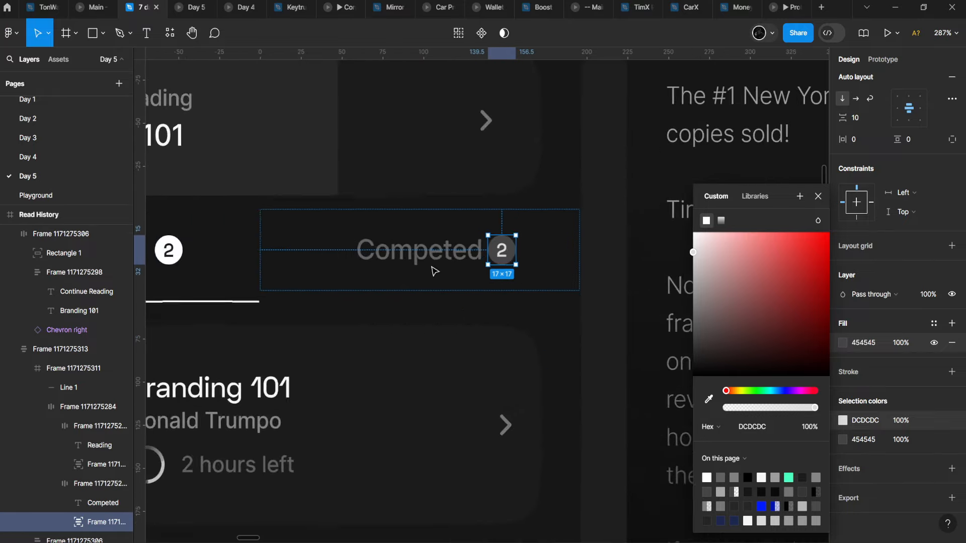
{"action": "scroll", "coordinate": [496, 250], "scroll_direction": "up", "scroll_amount": 4}
{"action": "double_click", "coordinate": [518, 254]}
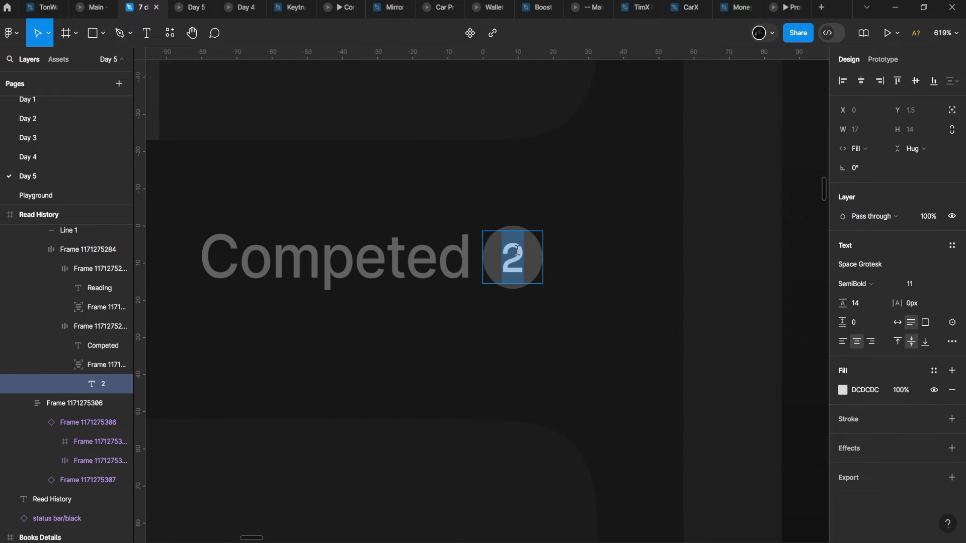
{"action": "left_click", "coordinate": [897, 322]}
Try the Inter font on the numbers in both the Reading and Competed badges
{"action": "scroll", "coordinate": [571, 316], "scroll_direction": "down", "scroll_amount": 3}
{"action": "scroll", "coordinate": [442, 312], "scroll_direction": "left", "scroll_amount": 5}
{"action": "left_click", "coordinate": [408, 310], "text": "shift"}
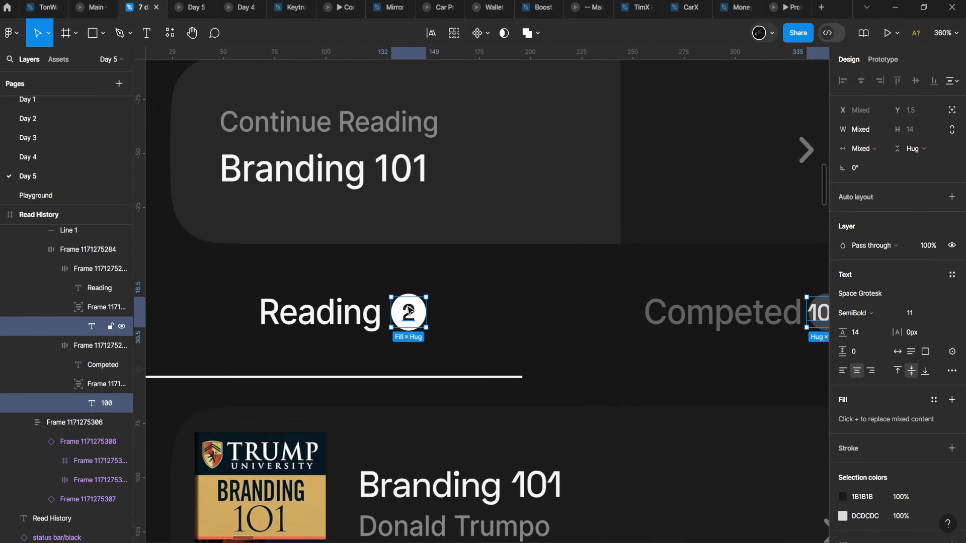
{"action": "left_click", "coordinate": [916, 297]}
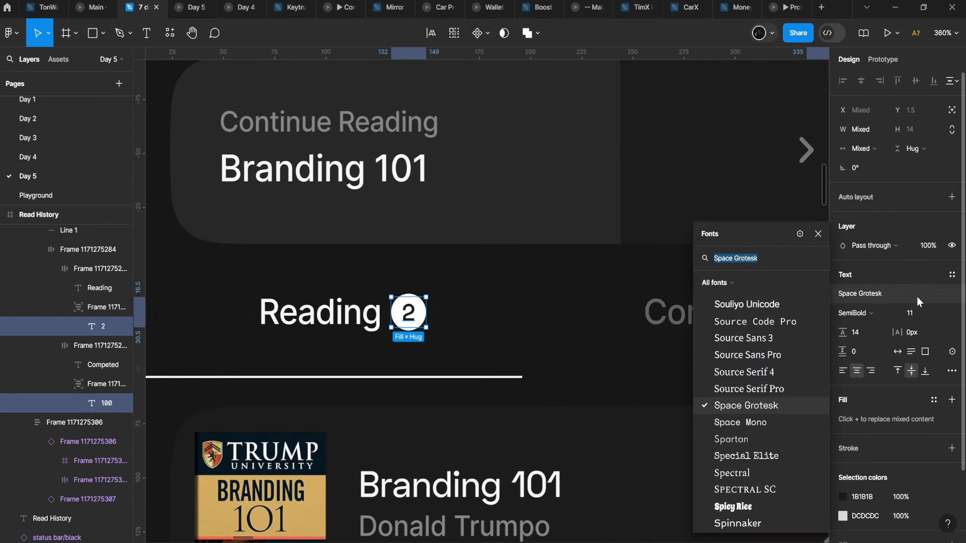
{"action": "type", "text": "Inter"}
{"action": "key", "text": "Return"}
{"action": "scroll", "coordinate": [722, 263], "scroll_direction": "right", "scroll_amount": 8}
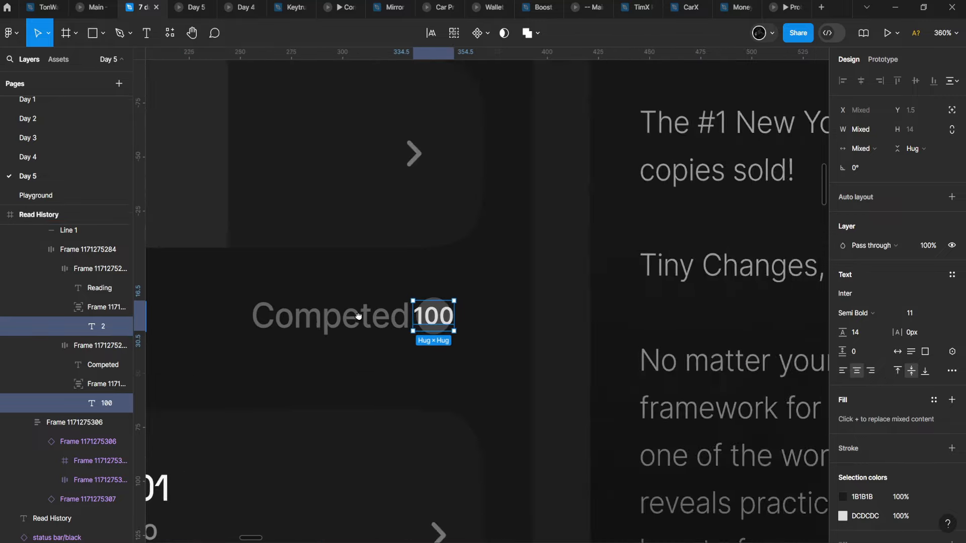
Try widening the Competed tab's badge into a pill that fits around the number 100
{"action": "scroll", "coordinate": [437, 310], "scroll_direction": "up", "scroll_amount": 5}
{"action": "left_click", "coordinate": [535, 292]}
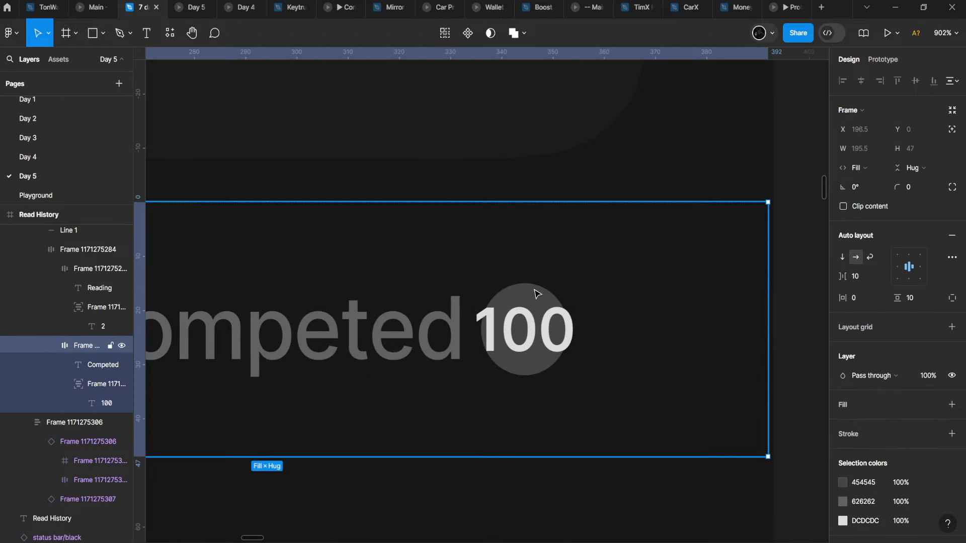
{"action": "left_click", "coordinate": [535, 292]}
{"action": "left_click_drag", "start_coordinate": [595, 316], "coordinate": [639, 321]}
{"action": "scroll", "coordinate": [641, 322], "scroll_direction": "down", "scroll_amount": 5}
{"action": "left_click", "coordinate": [525, 352]}
{"action": "scroll", "coordinate": [521, 354], "scroll_direction": "down", "scroll_amount": 5}
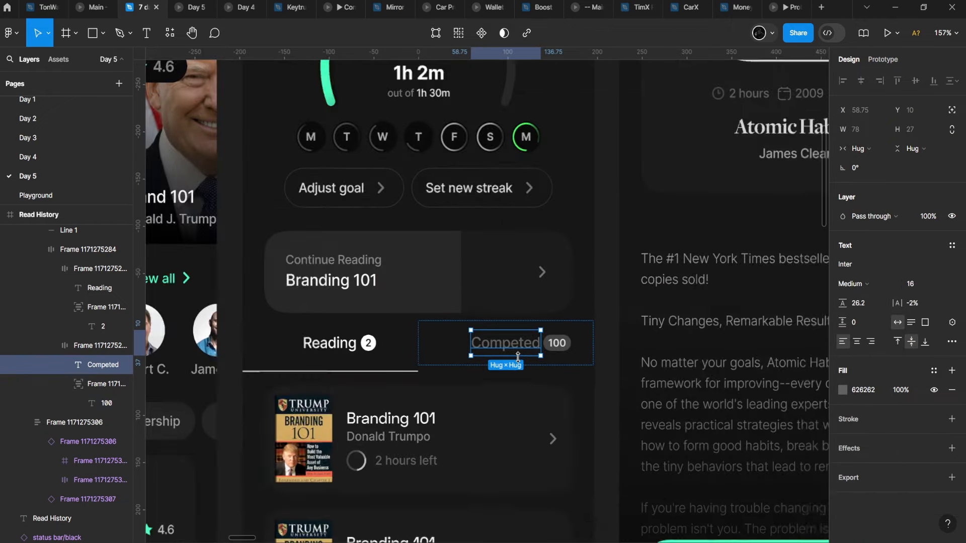
{"action": "left_click", "coordinate": [474, 423]}
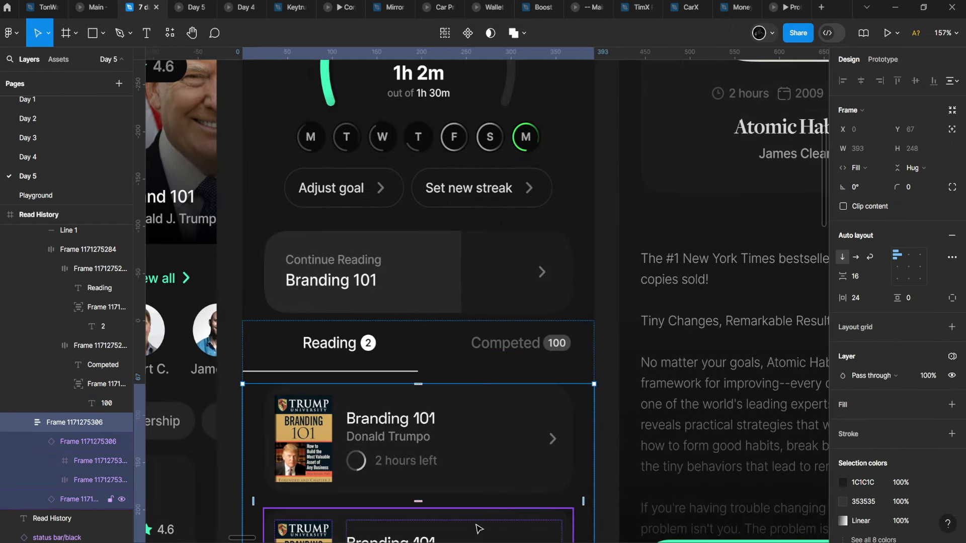
Try 1.1k as the count in the Competed badge and revert that text edit
{"action": "scroll", "coordinate": [533, 347], "scroll_direction": "up", "scroll_amount": 5}
{"action": "left_click", "coordinate": [518, 337]}
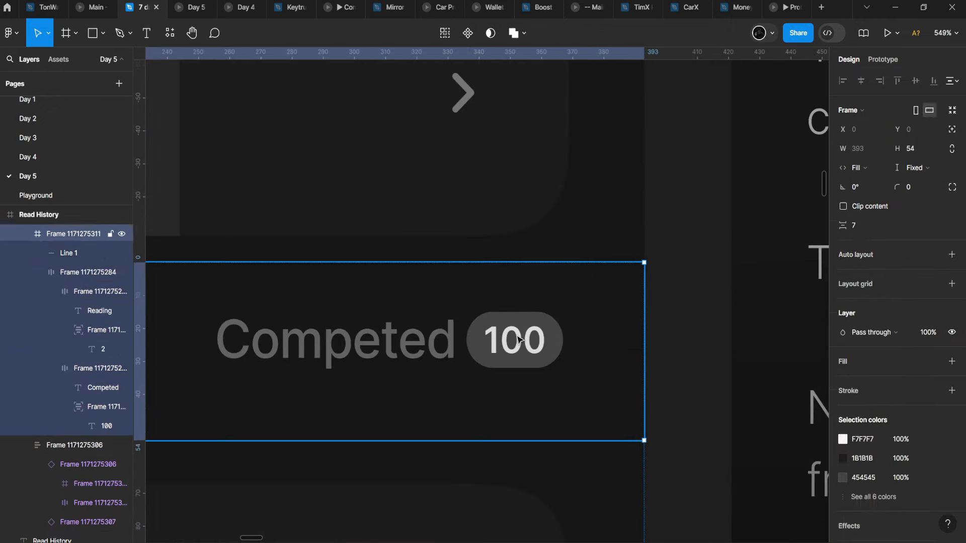
{"action": "left_click", "coordinate": [518, 338]}
{"action": "double_click", "coordinate": [518, 337]}
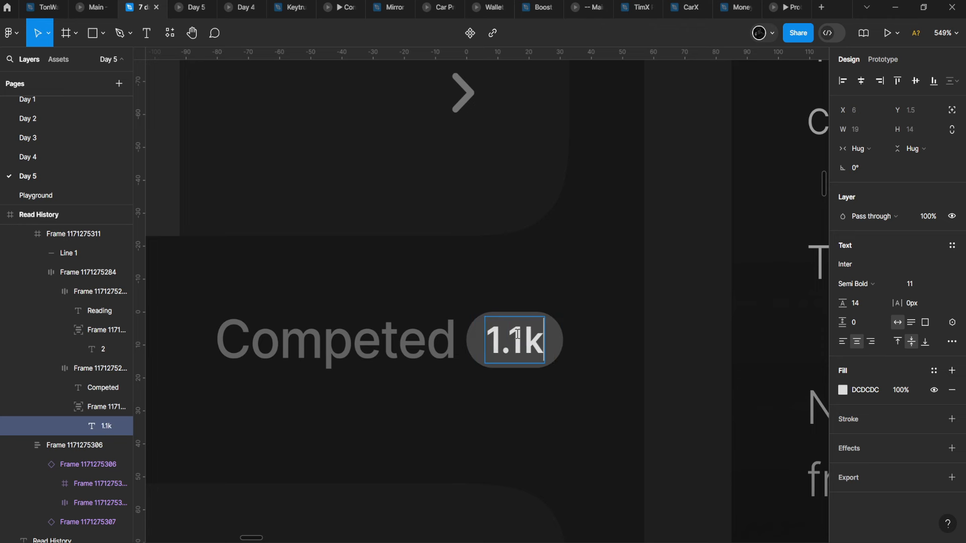
{"action": "key", "text": "ctrl+z"}
{"action": "scroll", "coordinate": [452, 218], "scroll_direction": "down", "scroll_amount": 6}
{"action": "key", "text": "Escape"}
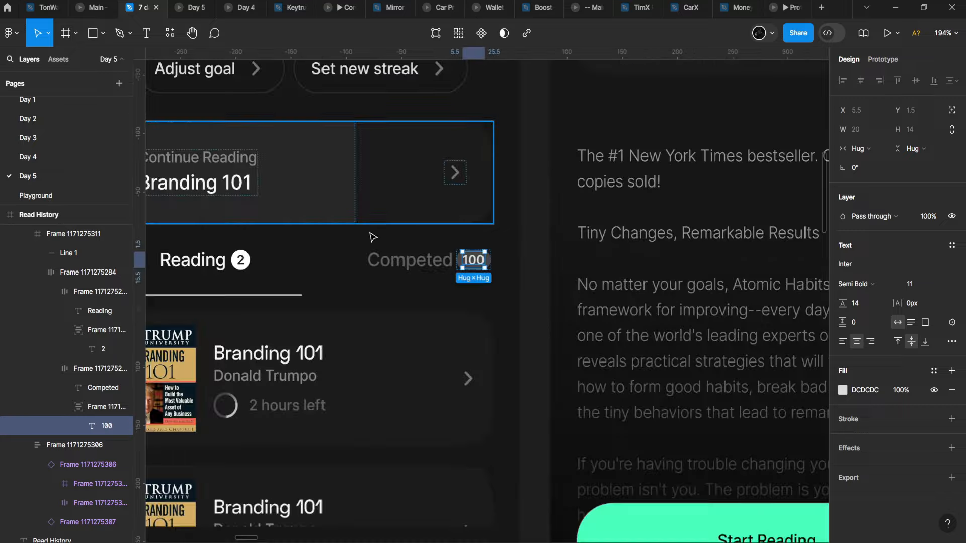
Undo the trial width, font and number changes on the tab badges, back to 2 in the Competed badge
{"action": "key", "text": "shift+Return"}
{"action": "key", "text": "shift+Return"}
{"action": "key", "text": "shift+Return"}
{"action": "key", "text": "shift+Return"}
{"action": "key", "text": "ctrl+z"}
{"action": "key", "text": "ctrl+z"}
{"action": "key", "text": "ctrl+z"}
{"action": "key", "text": "ctrl+z"}
{"action": "key", "text": "ctrl+z"}
{"action": "key", "text": "ctrl+z"}
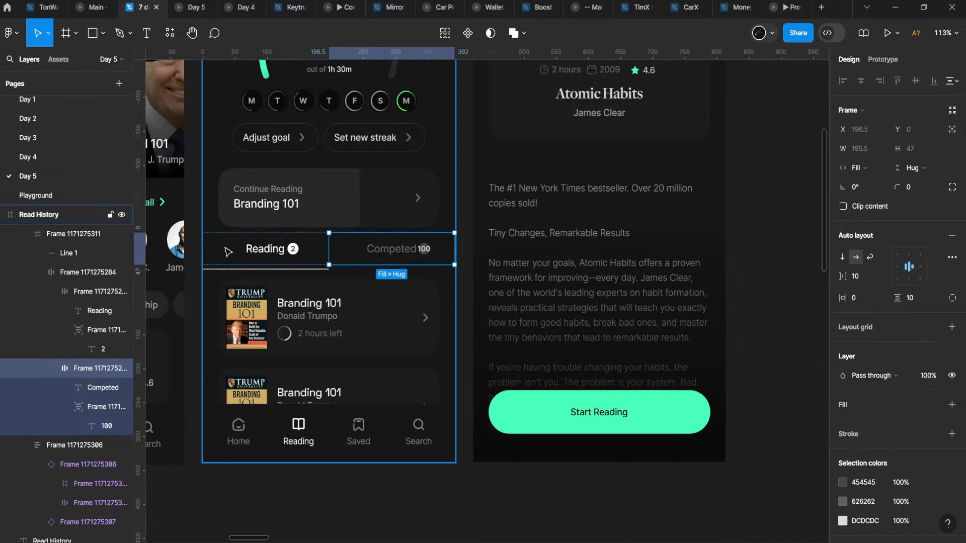
{"action": "key", "text": "ctrl+z"}
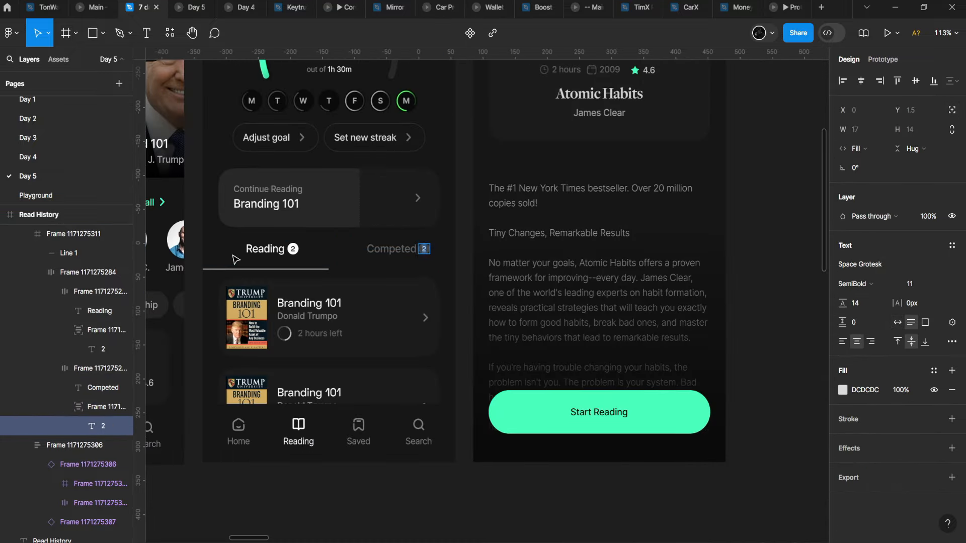
{"action": "key", "text": "ctrl+z"}
{"action": "scroll", "coordinate": [236, 259], "scroll_direction": "up", "scroll_amount": 5}
{"action": "scroll", "coordinate": [336, 251], "scroll_direction": "down", "scroll_amount": 6}
{"action": "scroll", "coordinate": [352, 257], "scroll_direction": "up", "scroll_amount": 4}
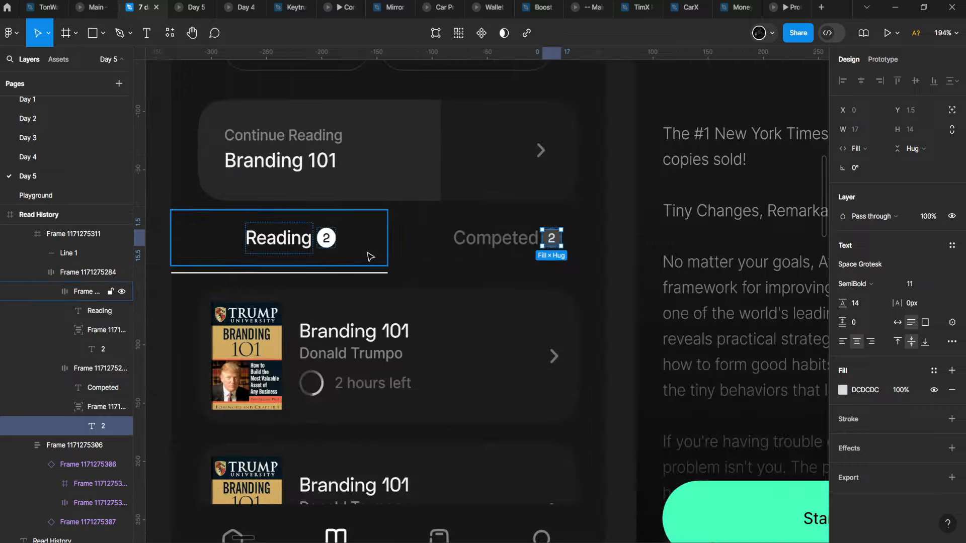
Examine the count badge beside the Reading tab and the Continue Reading card on the Read History screen
{"action": "scroll", "coordinate": [370, 257], "scroll_direction": "down", "scroll_amount": 4}
{"action": "scroll", "coordinate": [371, 257], "scroll_direction": "up", "scroll_amount": 5}
{"action": "left_click", "coordinate": [316, 236]}
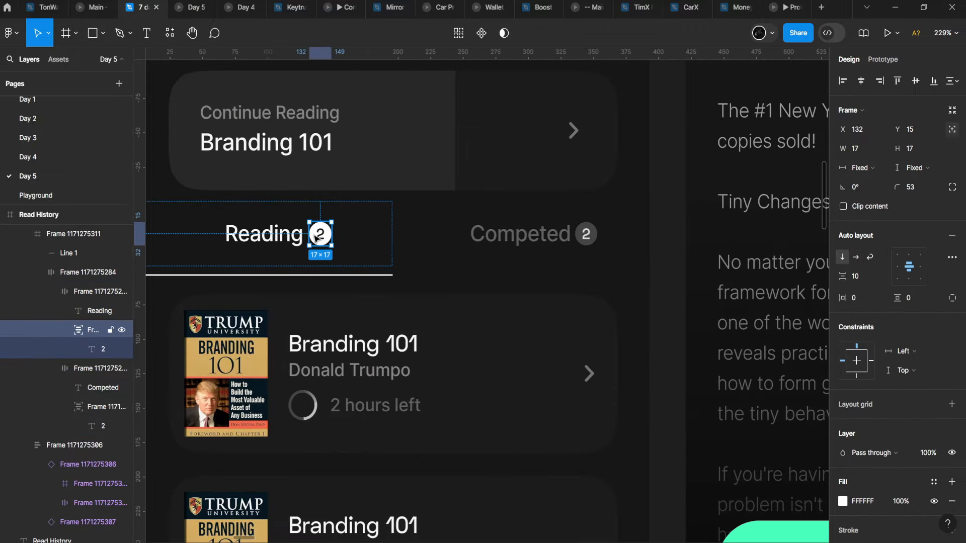
{"action": "scroll", "coordinate": [284, 244], "scroll_direction": "down", "scroll_amount": 6}
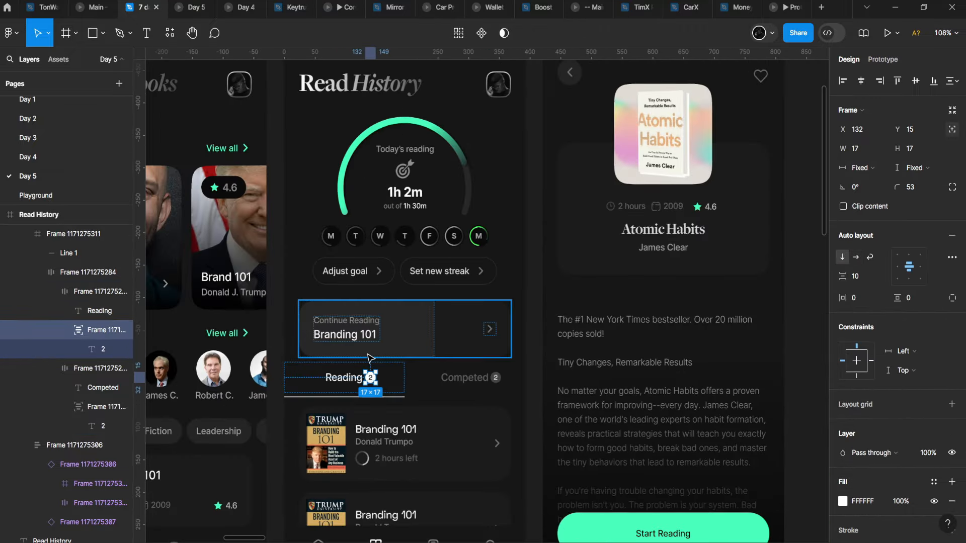
{"action": "left_click", "coordinate": [405, 329]}
{"action": "scroll", "coordinate": [408, 330], "scroll_direction": "up", "scroll_amount": 3}
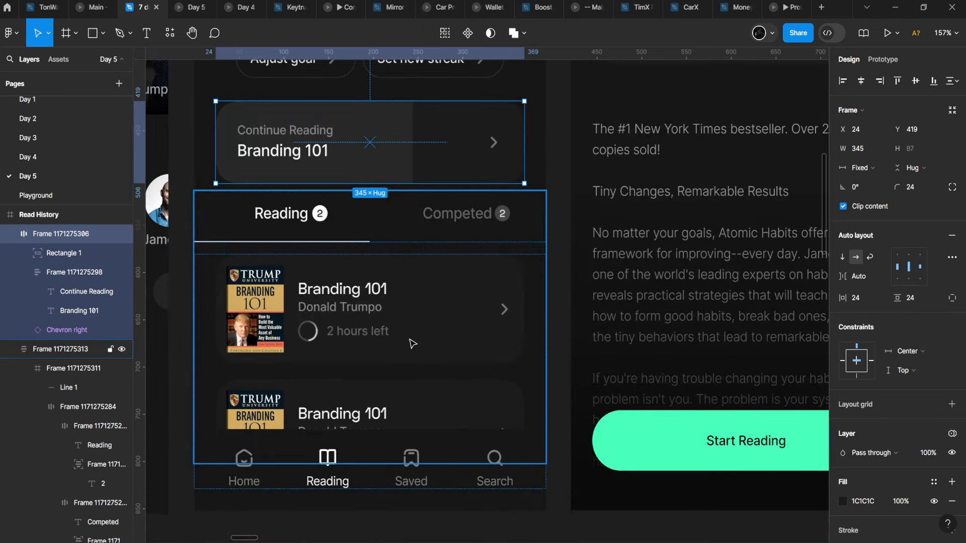
{"action": "scroll", "coordinate": [409, 339], "scroll_direction": "down", "scroll_amount": 5}
{"action": "scroll", "coordinate": [390, 351], "scroll_direction": "up", "scroll_amount": 1}
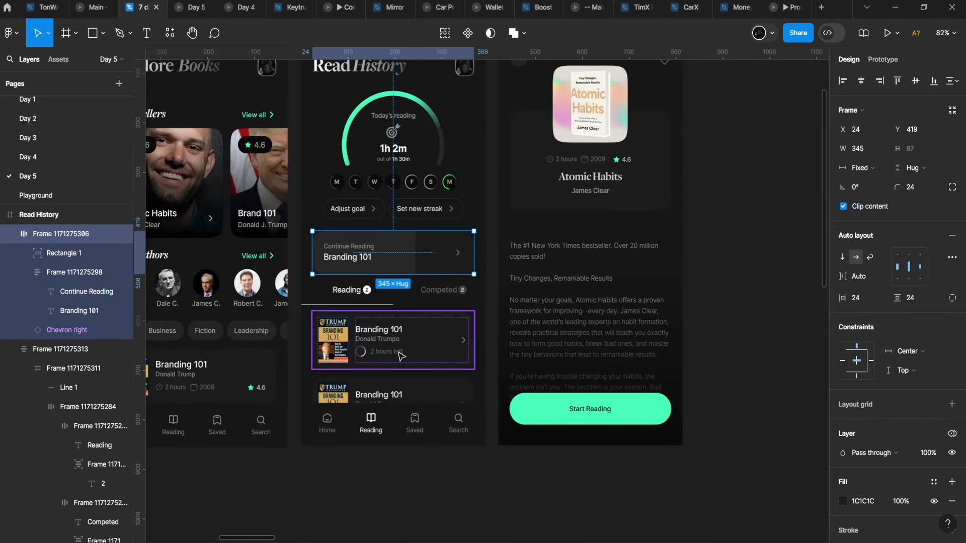
Inspect the first Branding 101 book card in the Read History list and compare it with the neighbouring screens
{"action": "left_click", "coordinate": [261, 140]}
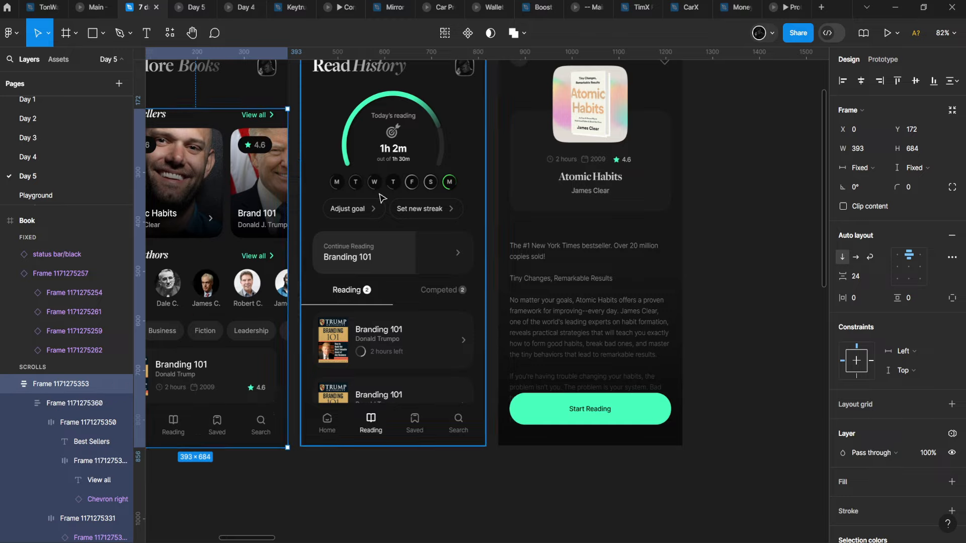
{"action": "scroll", "coordinate": [380, 198], "scroll_direction": "down", "scroll_amount": 3}
{"action": "scroll", "coordinate": [397, 311], "scroll_direction": "up", "scroll_amount": 6}
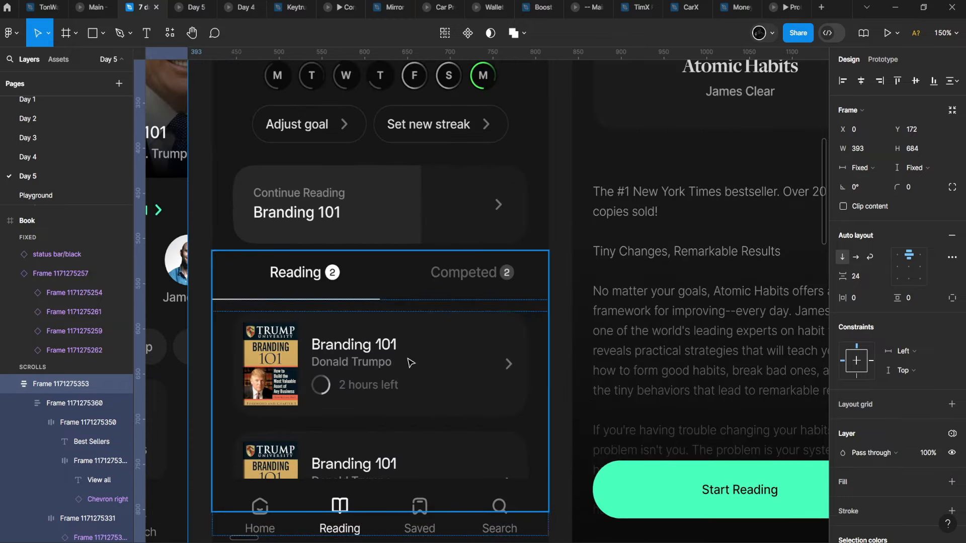
{"action": "left_click", "coordinate": [410, 362]}
{"action": "scroll", "coordinate": [427, 357], "scroll_direction": "down", "scroll_amount": 3}
{"action": "scroll", "coordinate": [427, 357], "scroll_direction": "up", "scroll_amount": 1}
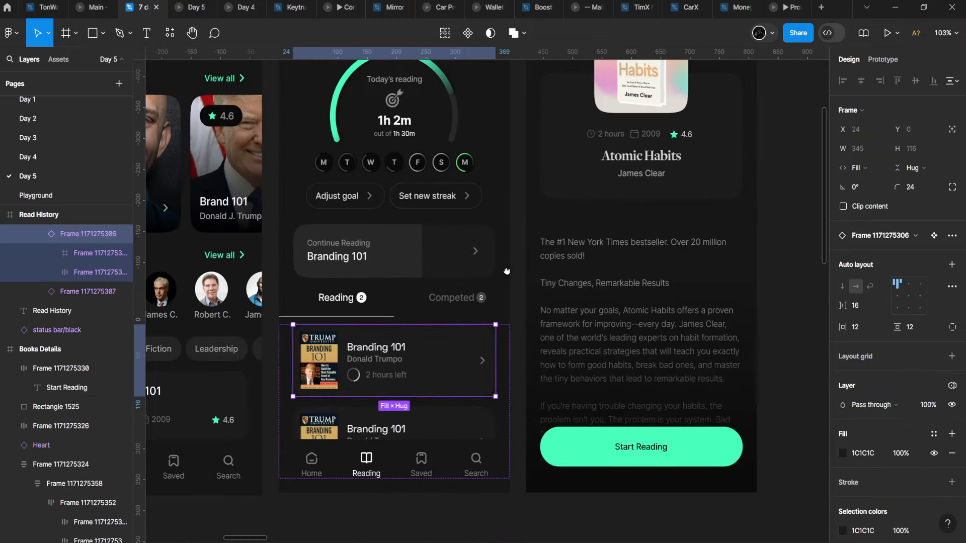
{"action": "left_click_drag", "start_coordinate": [596, 125], "coordinate": [557, 234]}
{"action": "scroll", "coordinate": [528, 227], "scroll_direction": "down", "scroll_amount": 3}
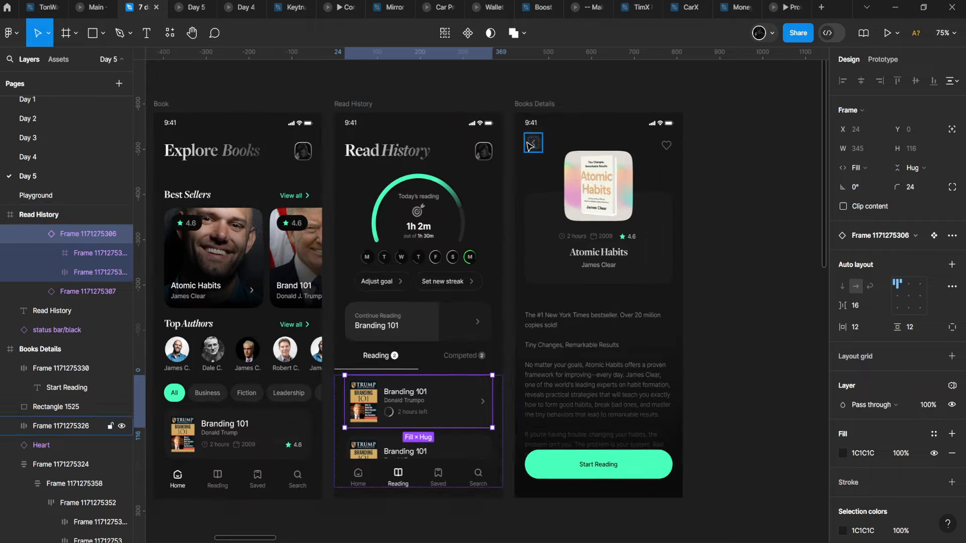
Inspect the Books Details screen's title block, the gradient overlay behind Start Reading and the book description text
{"action": "scroll", "coordinate": [564, 218], "scroll_direction": "up", "scroll_amount": 5}
{"action": "left_click", "coordinate": [432, 297]}
{"action": "left_click_drag", "start_coordinate": [500, 534], "coordinate": [508, 283]}
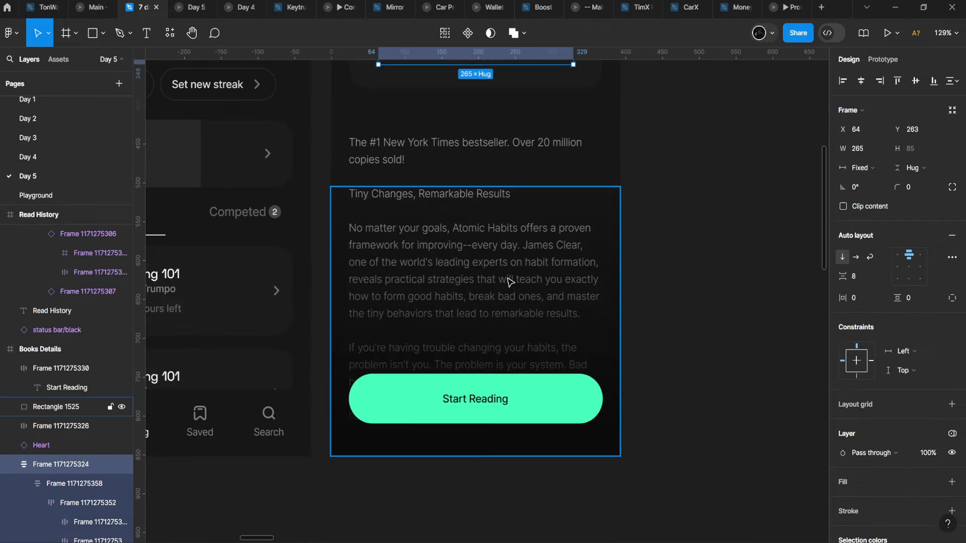
{"action": "left_click", "coordinate": [510, 283]}
{"action": "scroll", "coordinate": [553, 403], "scroll_direction": "down", "scroll_amount": 3}
{"action": "scroll", "coordinate": [453, 373], "scroll_direction": "up", "scroll_amount": 6}
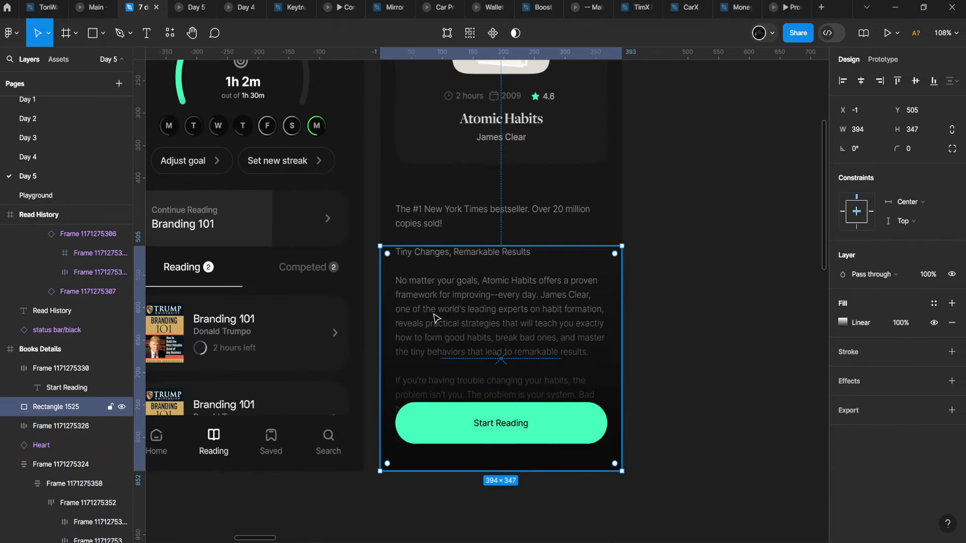
{"action": "left_click_drag", "start_coordinate": [397, 327], "coordinate": [448, 332]}
{"action": "scroll", "coordinate": [276, 168], "scroll_direction": "down", "scroll_amount": 4}
{"action": "left_click", "coordinate": [378, 292]}
{"action": "scroll", "coordinate": [276, 168], "scroll_direction": "down", "scroll_amount": 2}
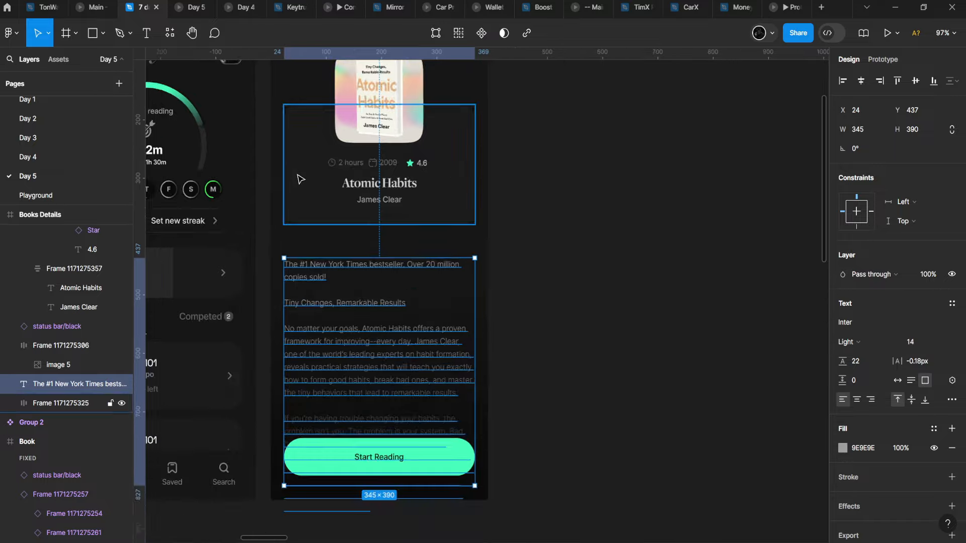
Inspect the duration, year and star rating row above the Atomic Habits title on the Books Details screen
{"action": "scroll", "coordinate": [309, 175], "scroll_direction": "up", "scroll_amount": 3}
{"action": "left_click_drag", "start_coordinate": [326, 171], "coordinate": [321, 292]}
{"action": "left_click", "coordinate": [365, 273]}
{"action": "double_click", "coordinate": [372, 278]}
{"action": "double_click", "coordinate": [381, 284]}
{"action": "scroll", "coordinate": [383, 281], "scroll_direction": "up", "scroll_amount": 4}
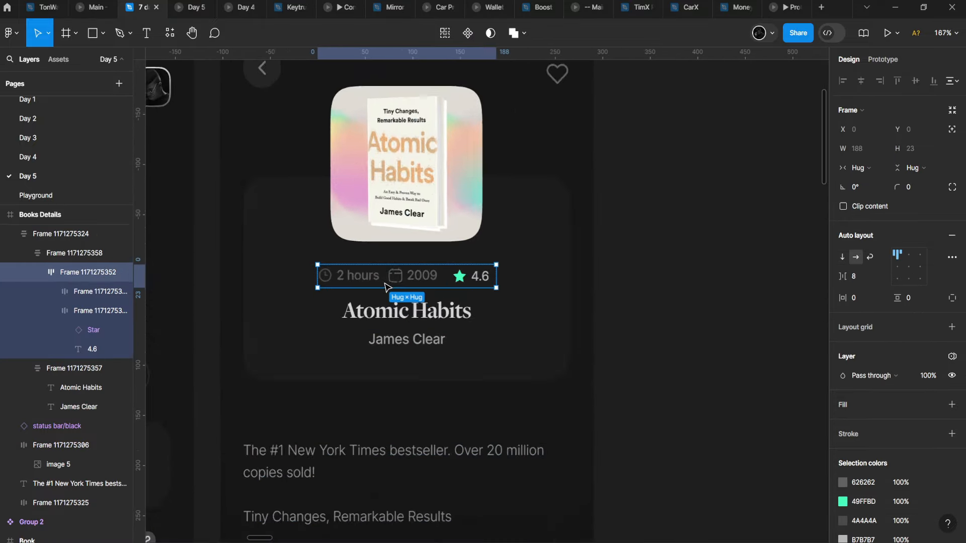
{"action": "double_click", "coordinate": [373, 272]}
{"action": "left_click", "coordinate": [527, 274]}
{"action": "scroll", "coordinate": [527, 274], "scroll_direction": "down", "scroll_amount": 10}
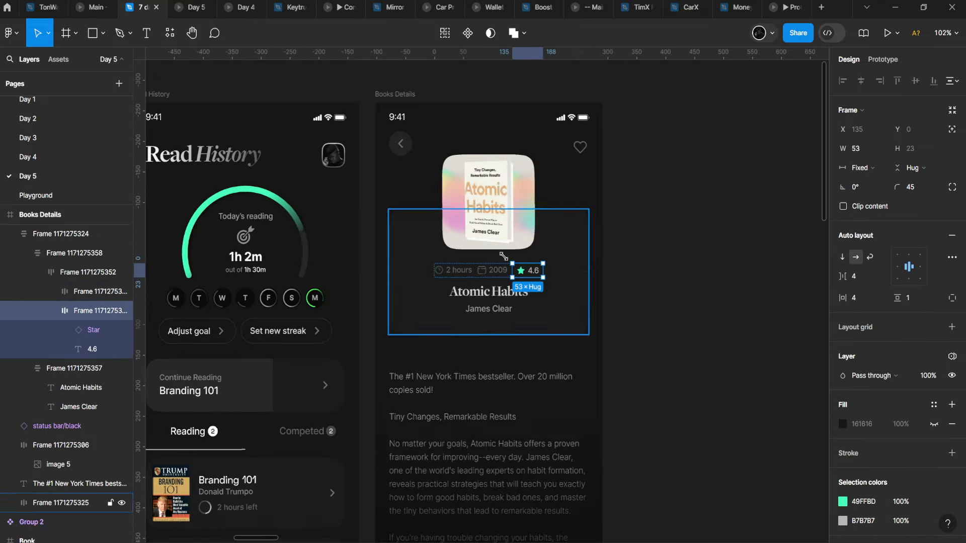
Inspect the linear stroke gradient on the progress ring of the last weekday badge, M, on Read History
{"action": "scroll", "coordinate": [485, 229], "scroll_direction": "up", "scroll_amount": 15}
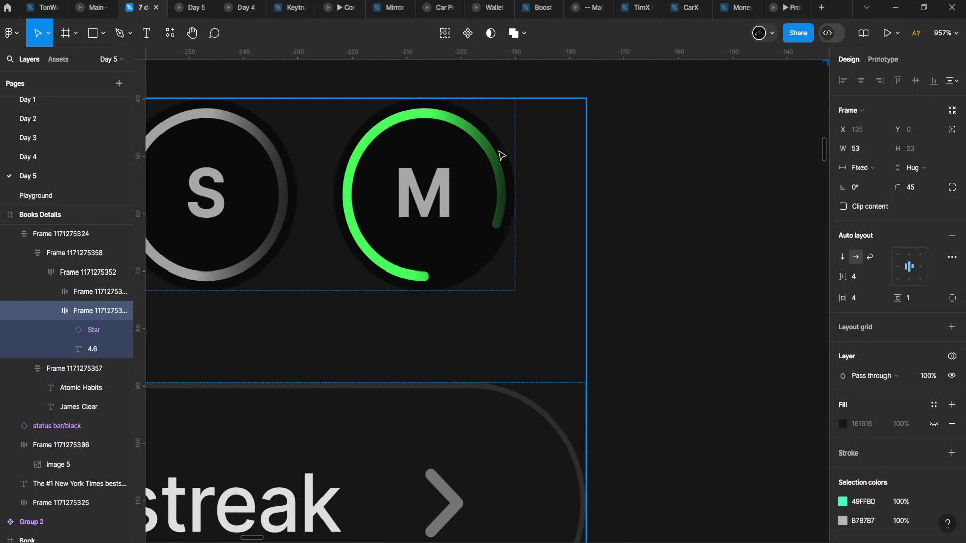
{"action": "double_click", "coordinate": [501, 155]}
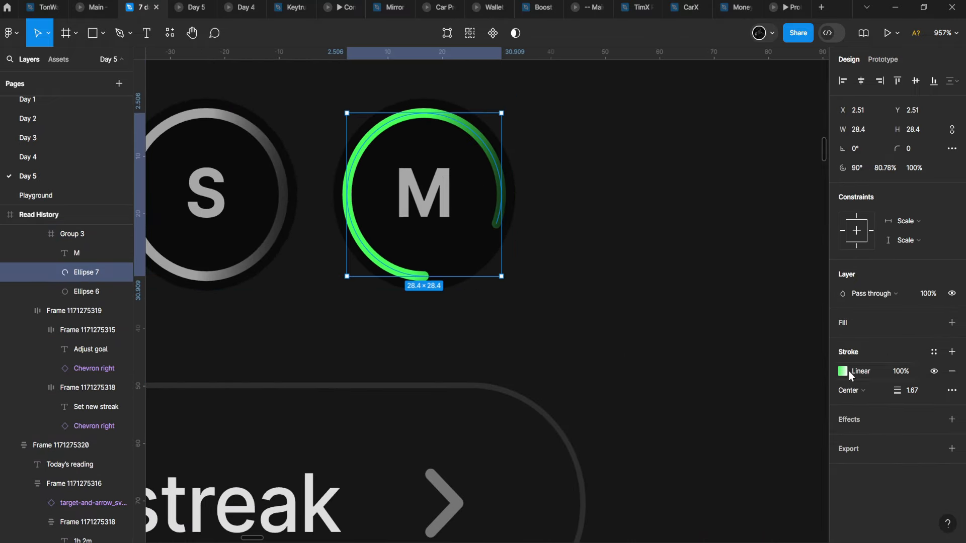
{"action": "left_click", "coordinate": [843, 371]}
{"action": "left_click", "coordinate": [566, 231]}
{"action": "scroll", "coordinate": [558, 206], "scroll_direction": "down", "scroll_amount": 15}
{"action": "scroll", "coordinate": [506, 338], "scroll_direction": "up", "scroll_amount": 1}
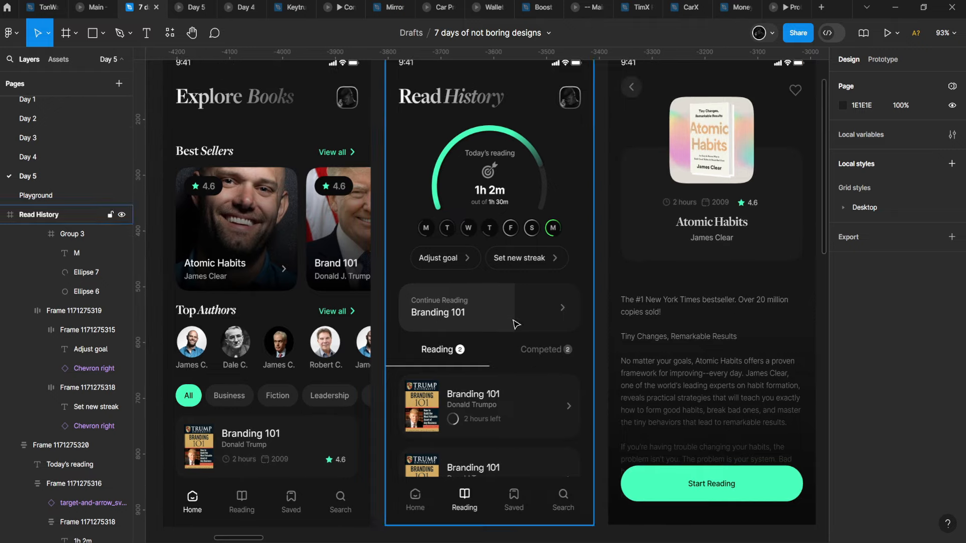
Inspect the profile picture frame in the header of the Read History screen
{"action": "scroll", "coordinate": [566, 98], "scroll_direction": "up", "scroll_amount": 11}
{"action": "left_click_drag", "start_coordinate": [558, 164], "coordinate": [513, 306]}
{"action": "left_click", "coordinate": [523, 251]}
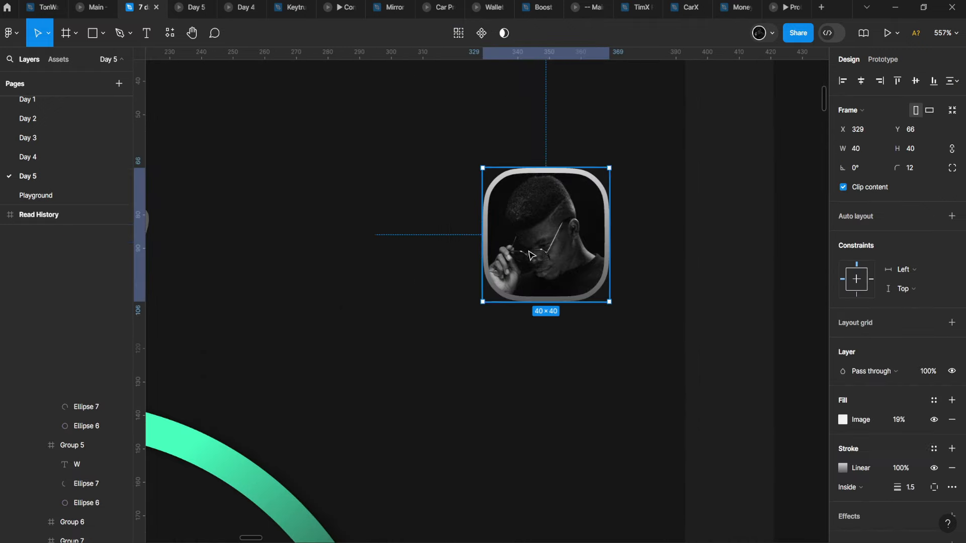
{"action": "scroll", "coordinate": [522, 252], "scroll_direction": "down", "scroll_amount": 5}
{"action": "scroll", "coordinate": [523, 257], "scroll_direction": "down", "scroll_amount": 6}
Examine the Read History title and compare it with the Explore Books title on the Book screen
{"action": "scroll", "coordinate": [281, 241], "scroll_direction": "up", "scroll_amount": 8}
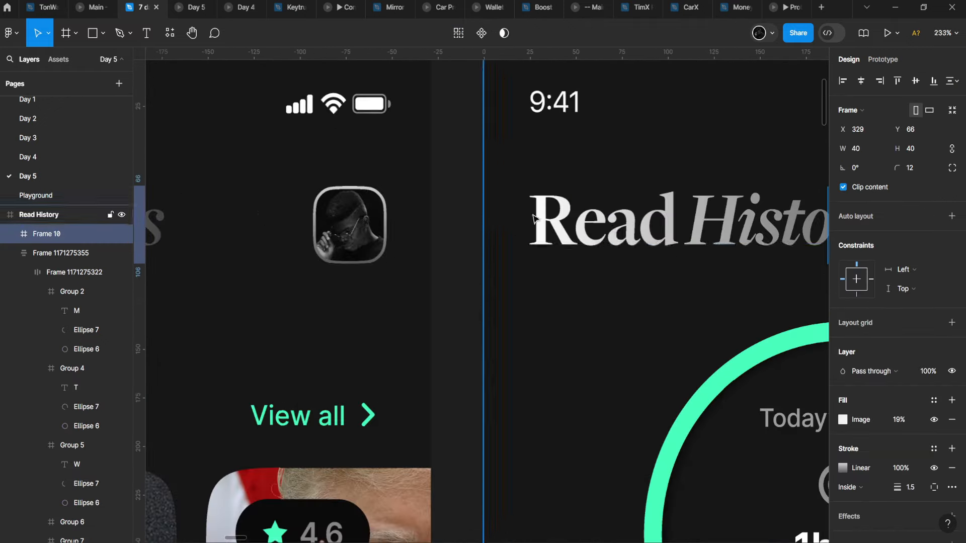
{"action": "double_click", "coordinate": [330, 180]}
{"action": "left_click_drag", "start_coordinate": [327, 176], "coordinate": [676, 215]}
{"action": "scroll", "coordinate": [628, 201], "scroll_direction": "down", "scroll_amount": 8}
{"action": "scroll", "coordinate": [362, 211], "scroll_direction": "up", "scroll_amount": 3}
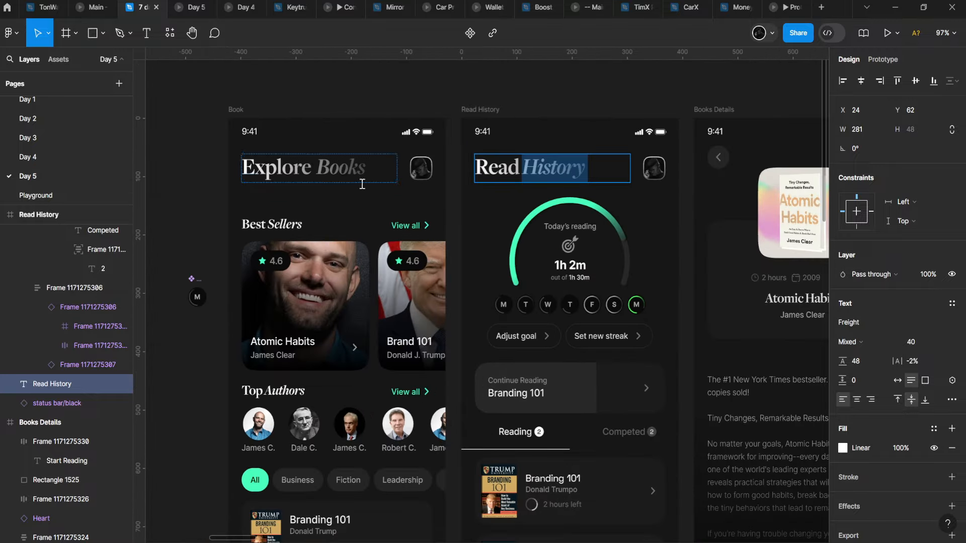
{"action": "left_click", "coordinate": [360, 178]}
{"action": "scroll", "coordinate": [361, 183], "scroll_direction": "down", "scroll_amount": 3}
{"action": "scroll", "coordinate": [416, 278], "scroll_direction": "up", "scroll_amount": 6}
{"action": "scroll", "coordinate": [424, 282], "scroll_direction": "down", "scroll_amount": 5}
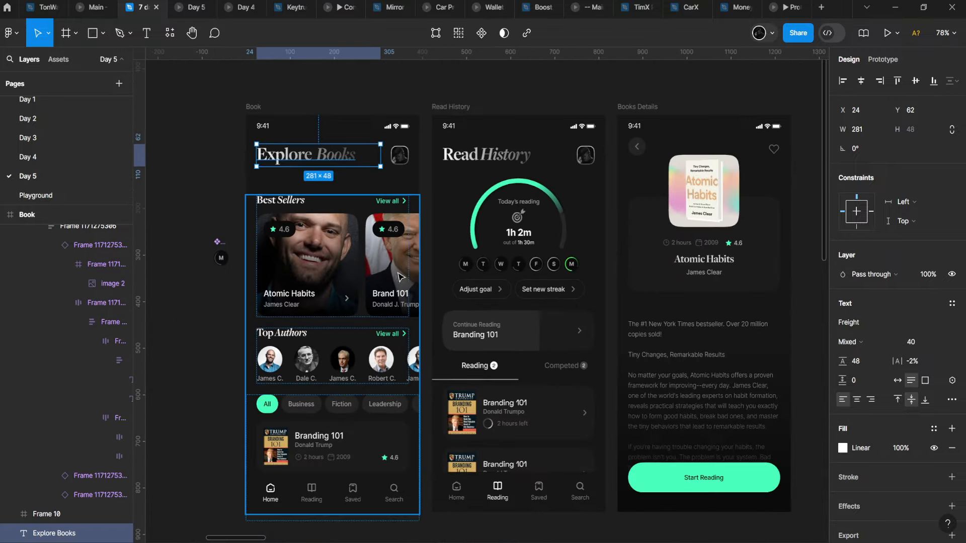
Review the Book screen's Best Sellers and Top Authors sections and inspect the All chip in the category row
{"action": "left_click", "coordinate": [410, 193]}
{"action": "scroll", "coordinate": [296, 354], "scroll_direction": "up", "scroll_amount": 3}
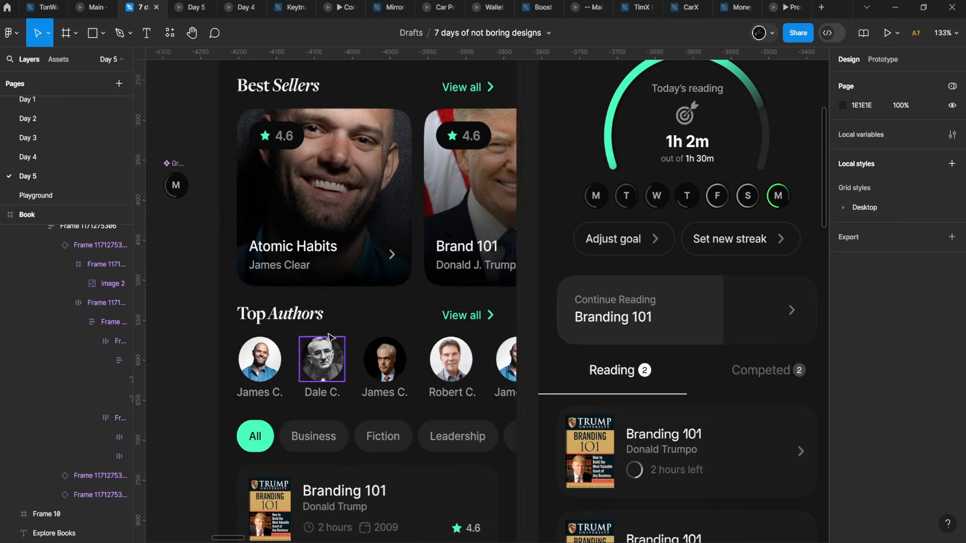
{"action": "scroll", "coordinate": [337, 329], "scroll_direction": "down", "scroll_amount": 4}
{"action": "scroll", "coordinate": [299, 441], "scroll_direction": "up", "scroll_amount": 4}
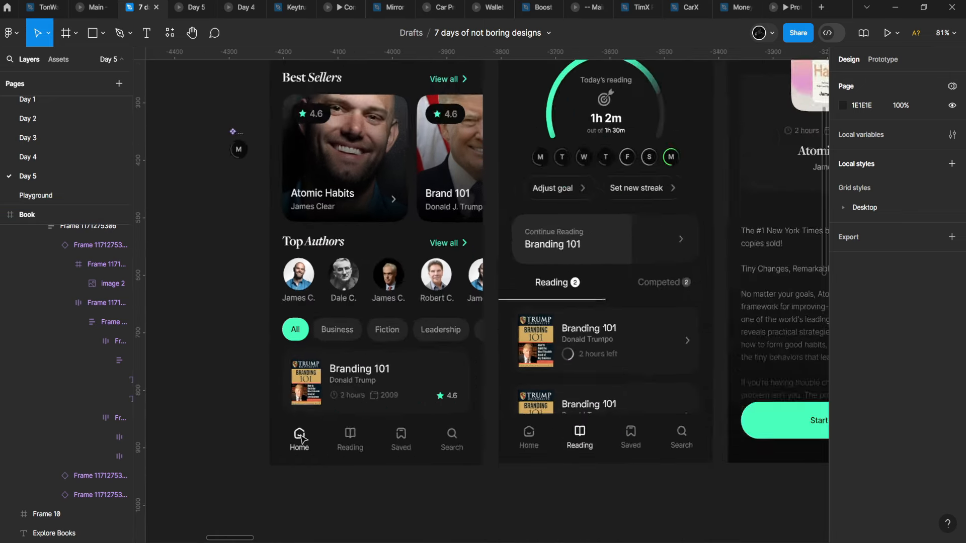
{"action": "left_click", "coordinate": [304, 311]}
{"action": "double_click", "coordinate": [304, 311]}
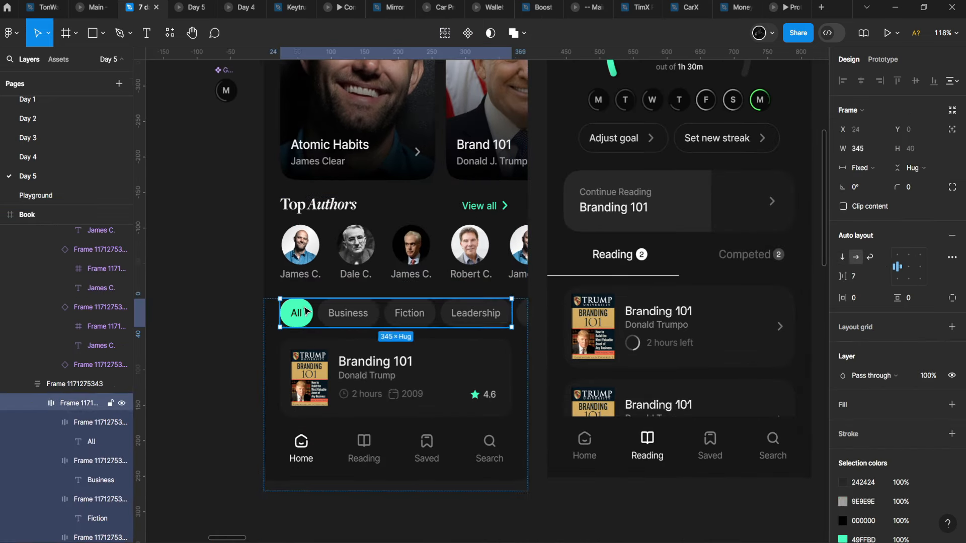
{"action": "double_click", "coordinate": [305, 311]}
{"action": "scroll", "coordinate": [583, 316], "scroll_direction": "down", "scroll_amount": 3}
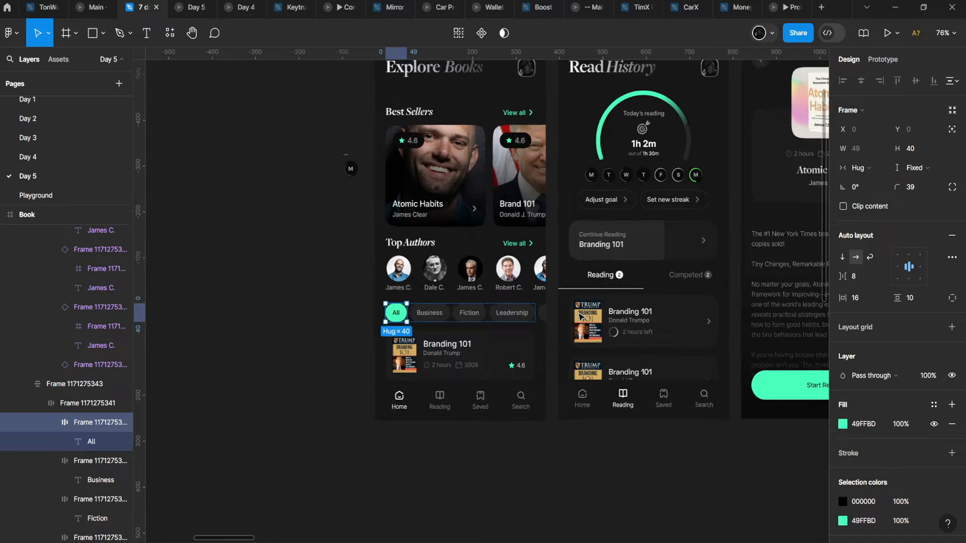
{"action": "scroll", "coordinate": [438, 346], "scroll_direction": "up", "scroll_amount": 2}
{"action": "left_click_drag", "start_coordinate": [573, 257], "coordinate": [437, 384]}
{"action": "scroll", "coordinate": [417, 390], "scroll_direction": "up", "scroll_amount": 1}
{"action": "scroll", "coordinate": [438, 385], "scroll_direction": "down", "scroll_amount": 1}
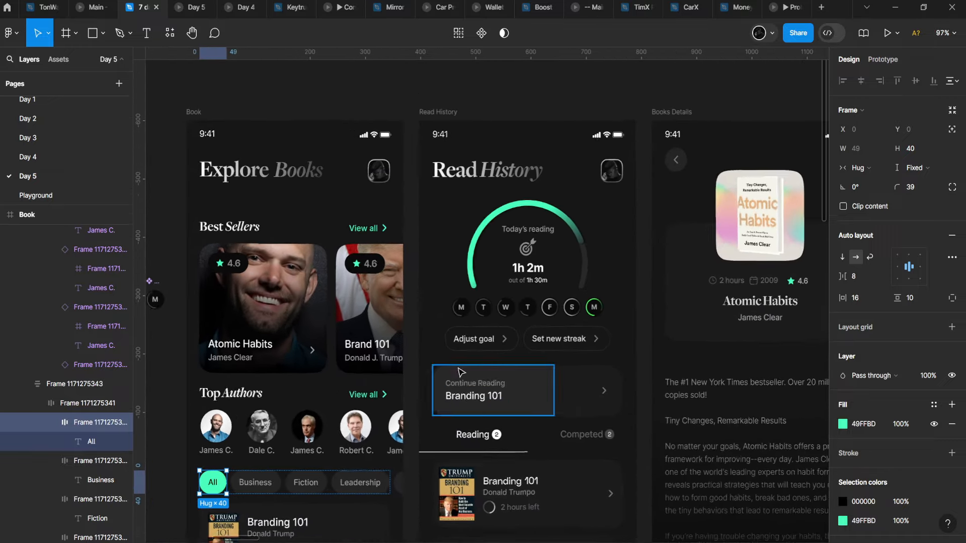
{"action": "scroll", "coordinate": [505, 365], "scroll_direction": "down", "scroll_amount": 1}
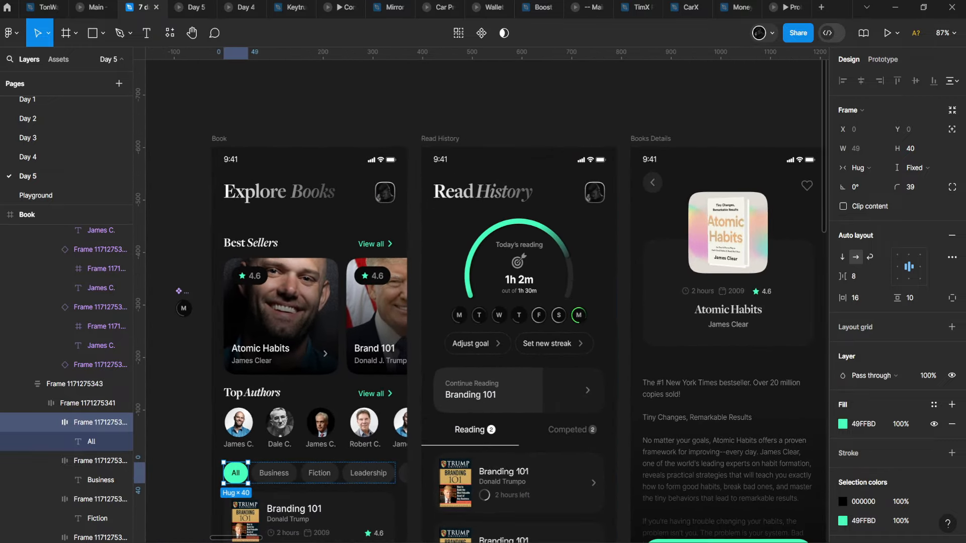